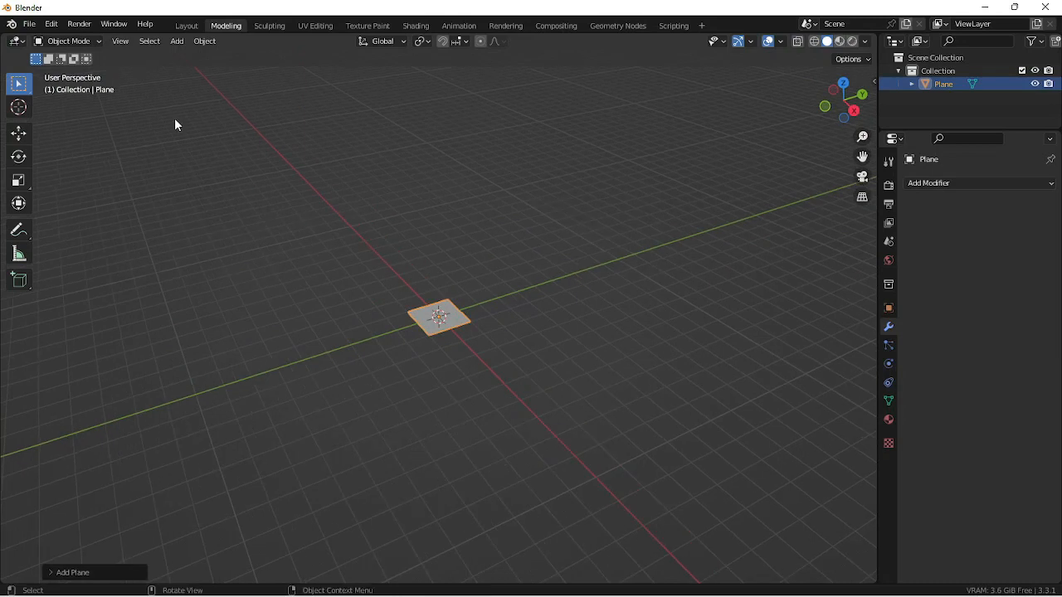
- Create a new geometry node tree on the plane in the Geometry Nodes workspace and delete its Group Input node
{"action": "left_click", "coordinate": [615, 26]}
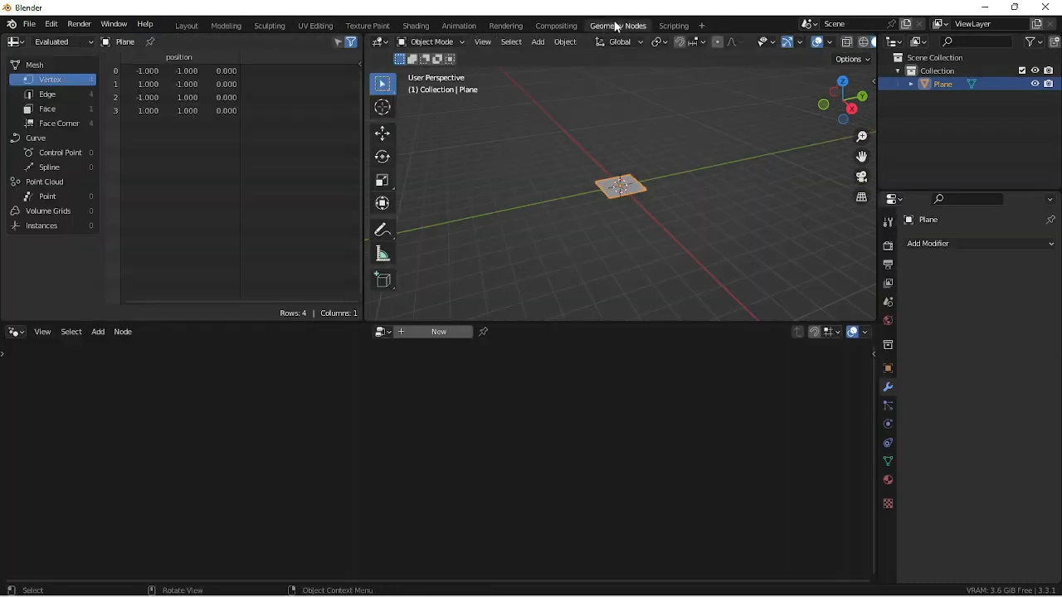
{"action": "left_click", "coordinate": [435, 331]}
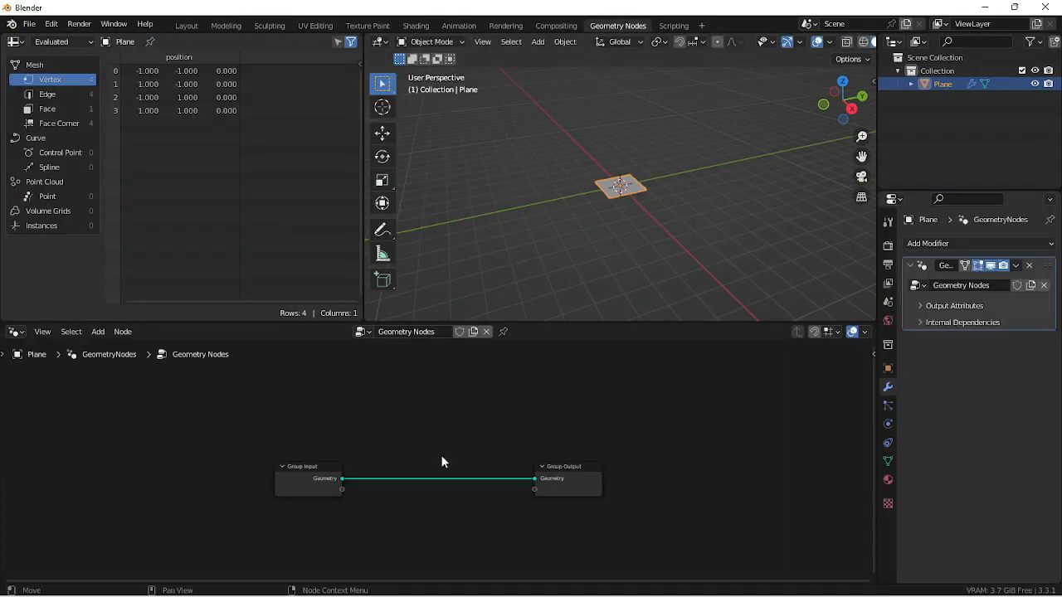
{"action": "scroll", "coordinate": [456, 528], "scroll_direction": "up", "scroll_amount": 1}
{"action": "left_click_drag", "start_coordinate": [422, 413], "coordinate": [230, 553]}
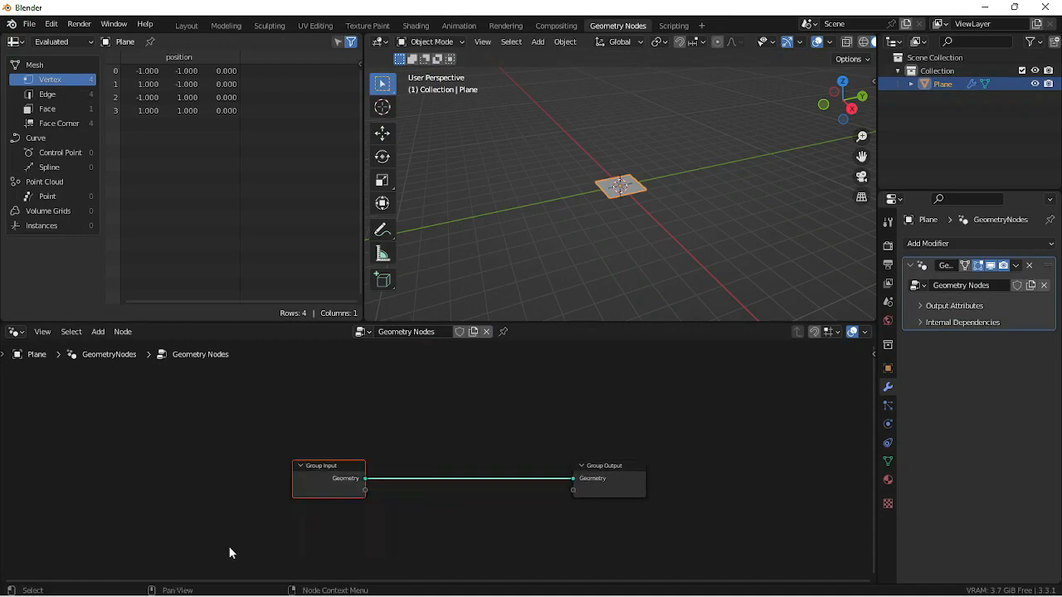
{"action": "left_click_drag", "start_coordinate": [349, 481], "coordinate": [352, 464]}
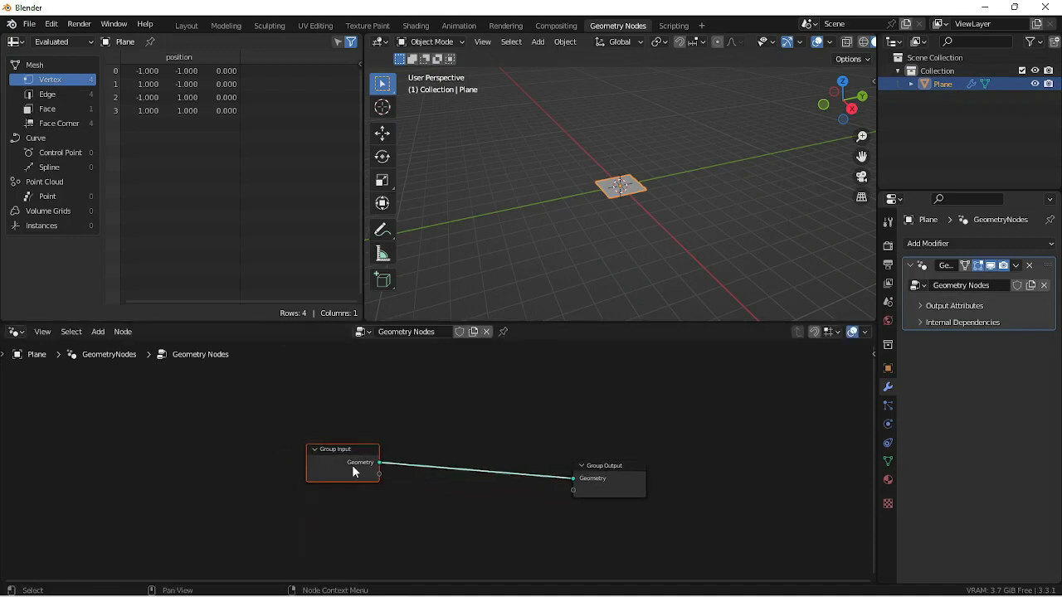
{"action": "key", "text": "x"}
- Add a Volume Cube node and connect its Volume output to the Group Output's Geometry input
{"action": "key", "text": "shift+a"}
{"action": "type", "text": "s"}
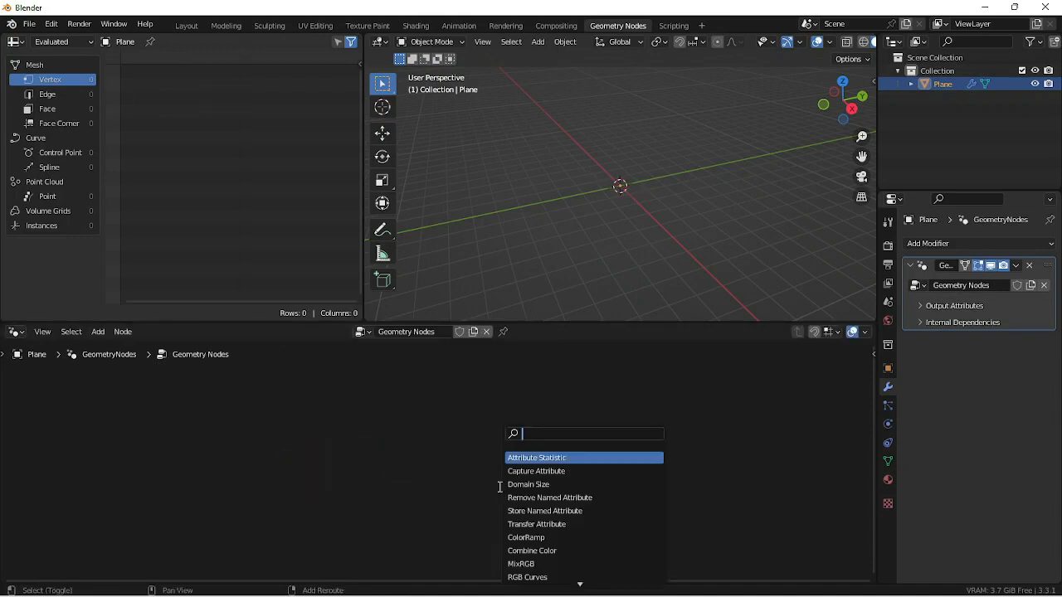
{"action": "type", "text": "volu"}
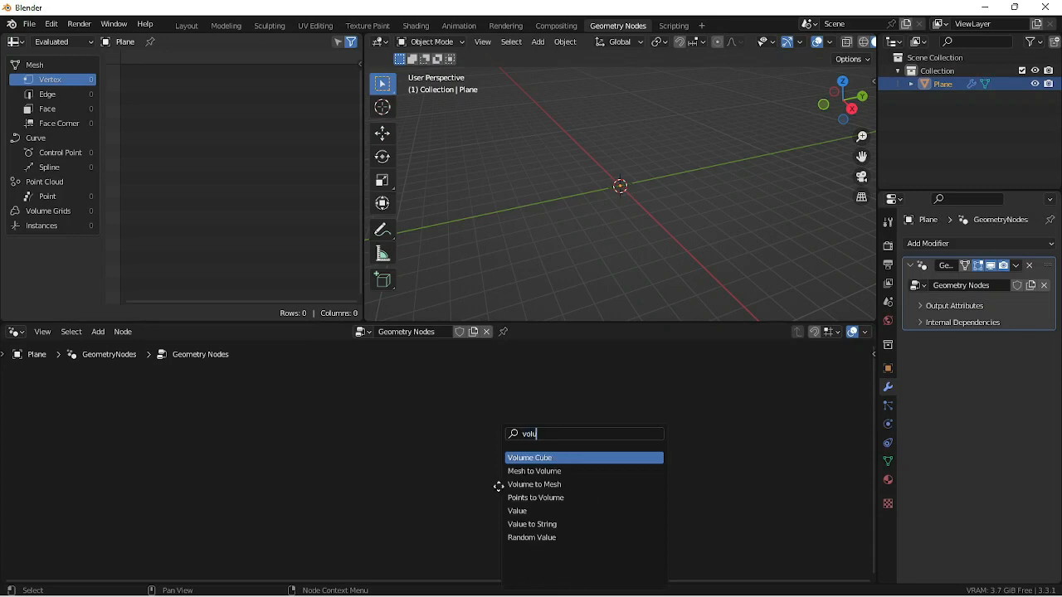
{"action": "key", "text": "Return"}
{"action": "left_click", "coordinate": [438, 463]}
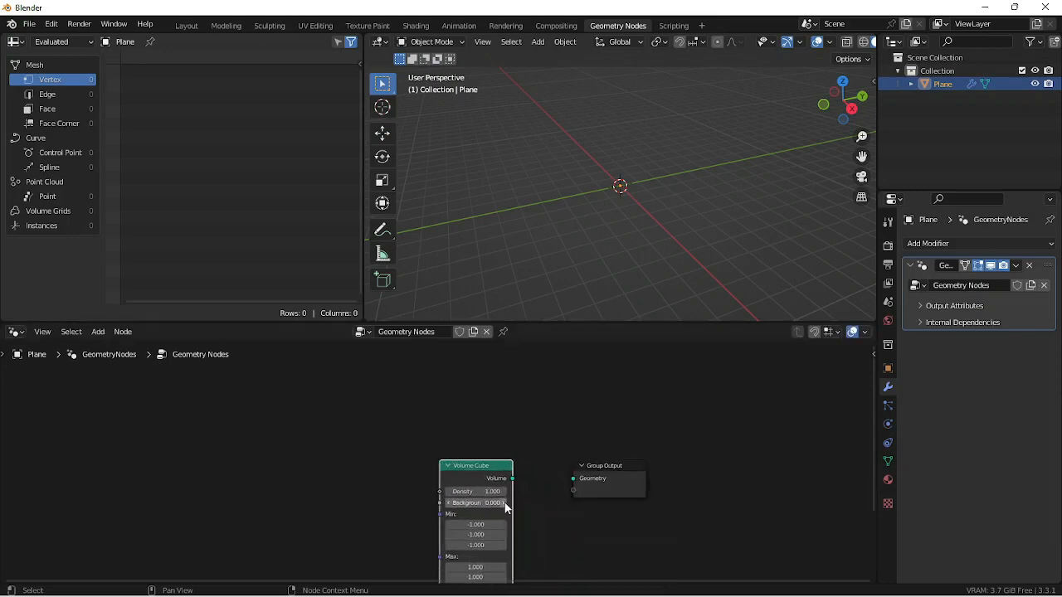
{"action": "left_click_drag", "start_coordinate": [512, 479], "coordinate": [572, 480]}
{"action": "middle_click_drag", "start_coordinate": [573, 509], "coordinate": [486, 493]}
{"action": "scroll", "coordinate": [481, 487], "scroll_direction": "up", "scroll_amount": 1}
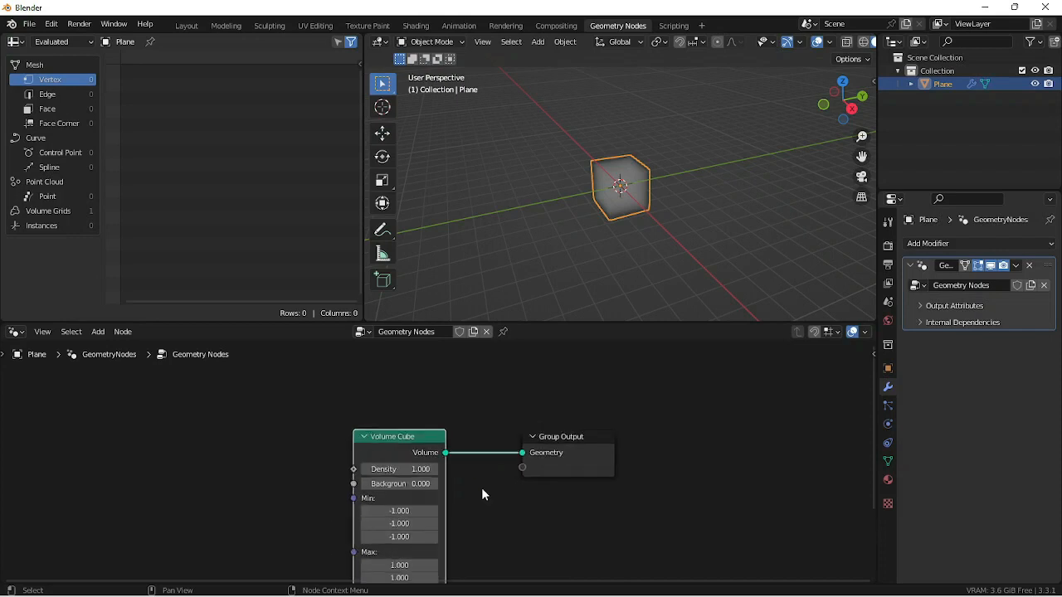
{"action": "scroll", "coordinate": [481, 487], "scroll_direction": "up", "scroll_amount": 4}
{"action": "mouse_move", "coordinate": [578, 222]}
{"action": "middle_mouse_down"}
{"action": "mouse_move", "coordinate": [659, 174]}
{"action": "mouse_move", "coordinate": [591, 223]}
{"action": "middle_mouse_up"}
{"action": "scroll", "coordinate": [601, 197], "scroll_direction": "up", "scroll_amount": 3}
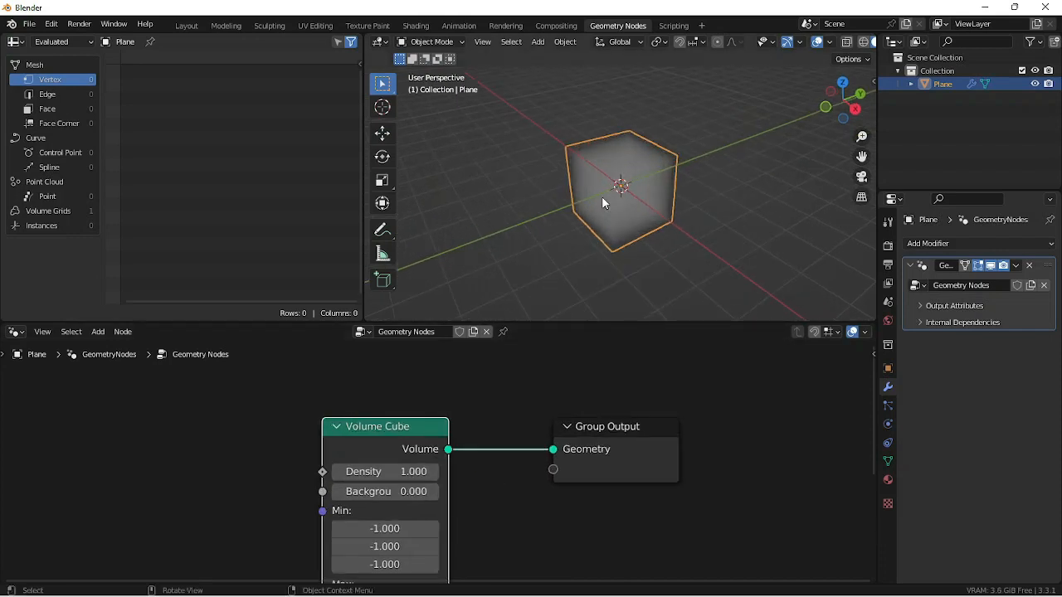
- Add a Voronoi Texture node with its Distance output feeding the Volume Cube's Density
{"action": "left_click_drag", "start_coordinate": [322, 473], "coordinate": [211, 436]}
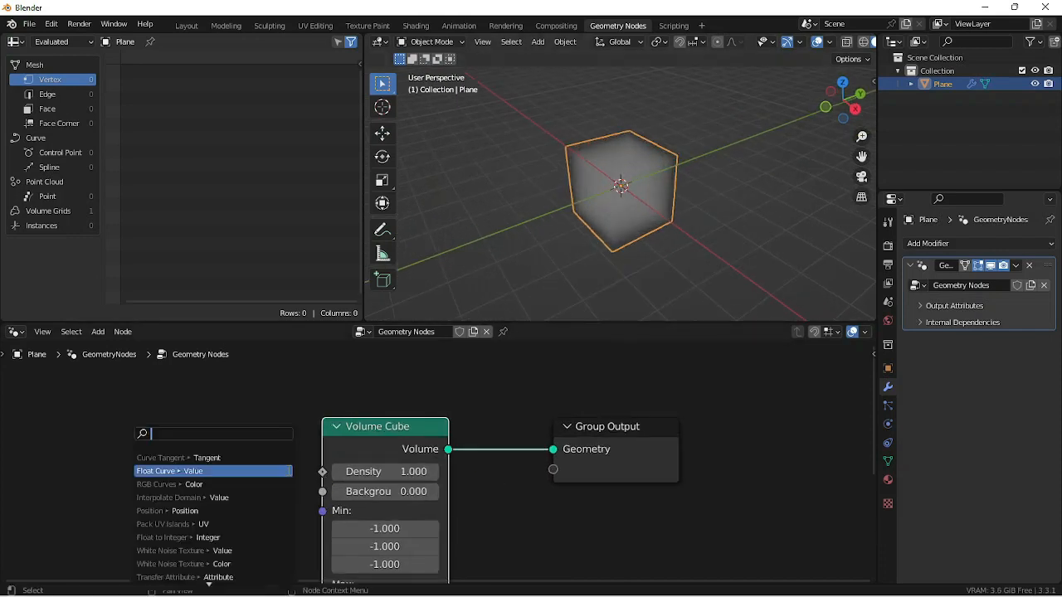
{"action": "type", "text": "vor"}
{"action": "key", "text": "Return"}
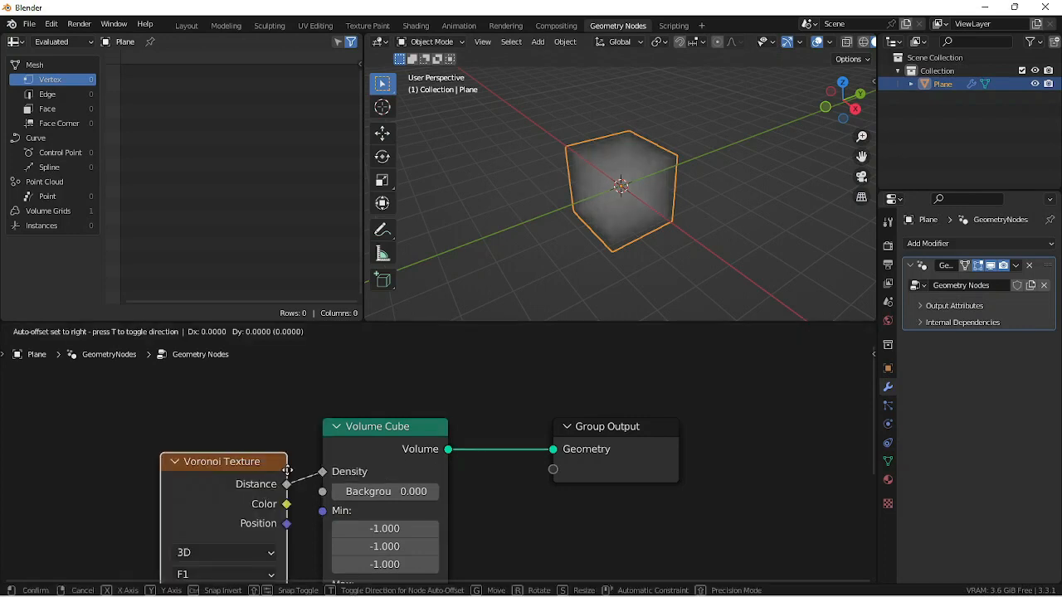
{"action": "left_click", "coordinate": [162, 430]}
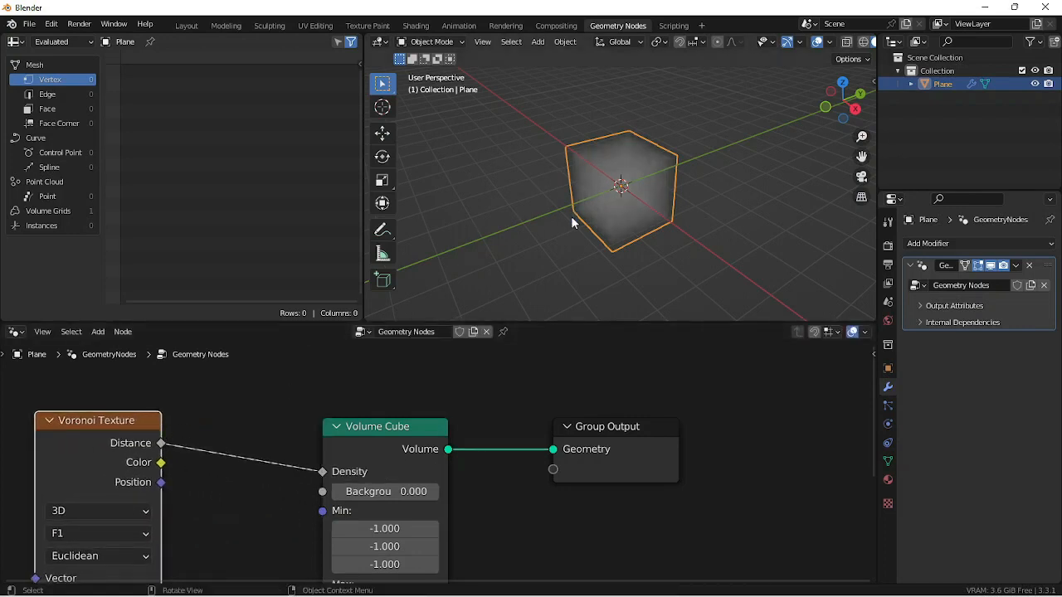
{"action": "middle_click_drag", "start_coordinate": [570, 216], "coordinate": [606, 178]}
{"action": "scroll", "coordinate": [636, 186], "scroll_direction": "up", "scroll_amount": 4}
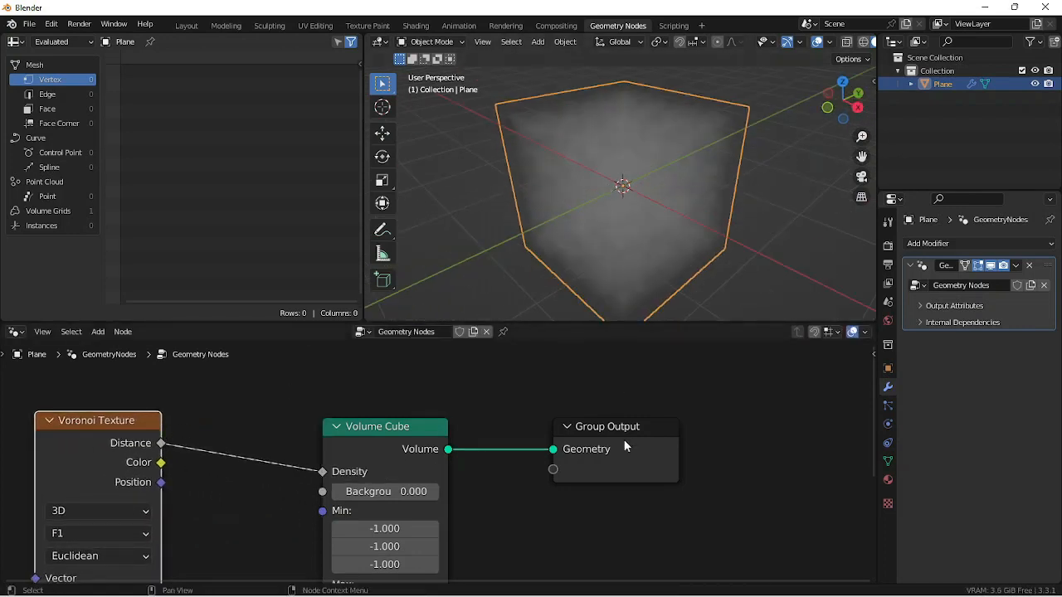
- Make room before the Group Output and insert a Volume to Mesh node between it and the Volume Cube
{"action": "left_click_drag", "start_coordinate": [646, 462], "coordinate": [782, 452]}
{"action": "key", "text": "shift+a"}
{"action": "type", "text": "s"}
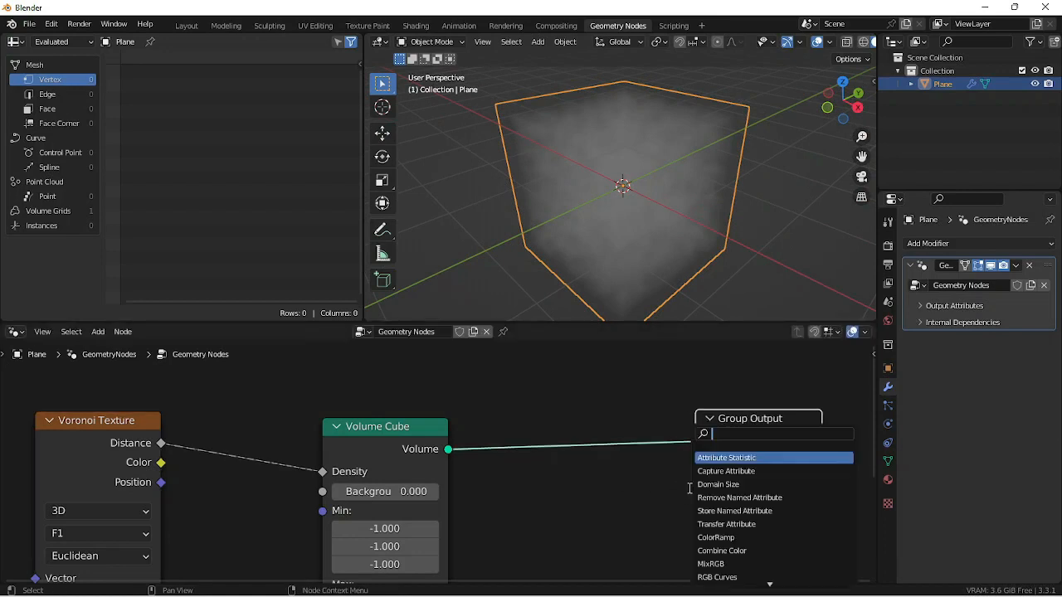
{"action": "type", "text": "volu"}
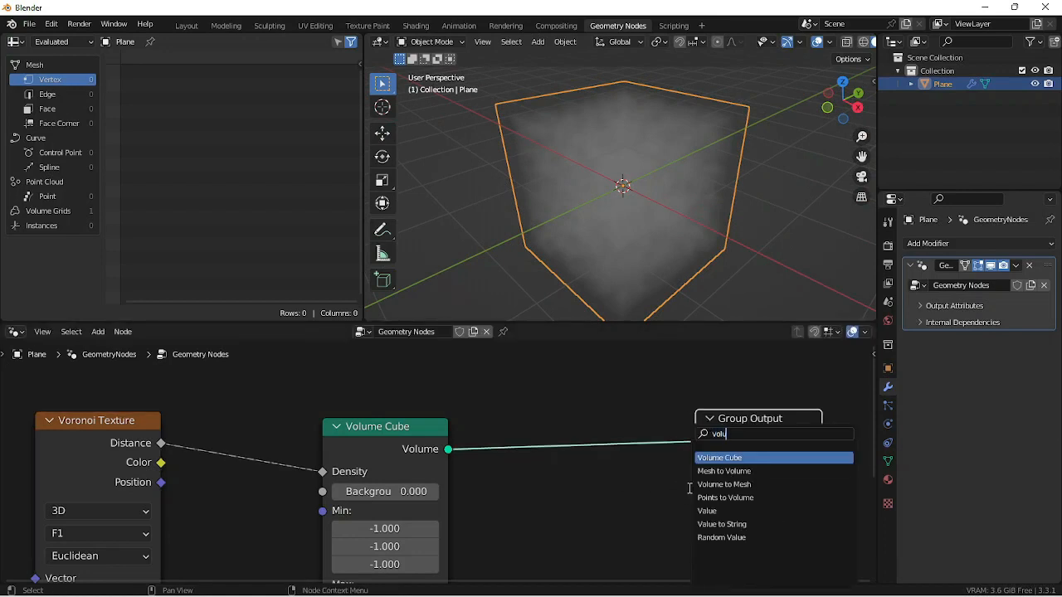
{"action": "left_click", "coordinate": [701, 485]}
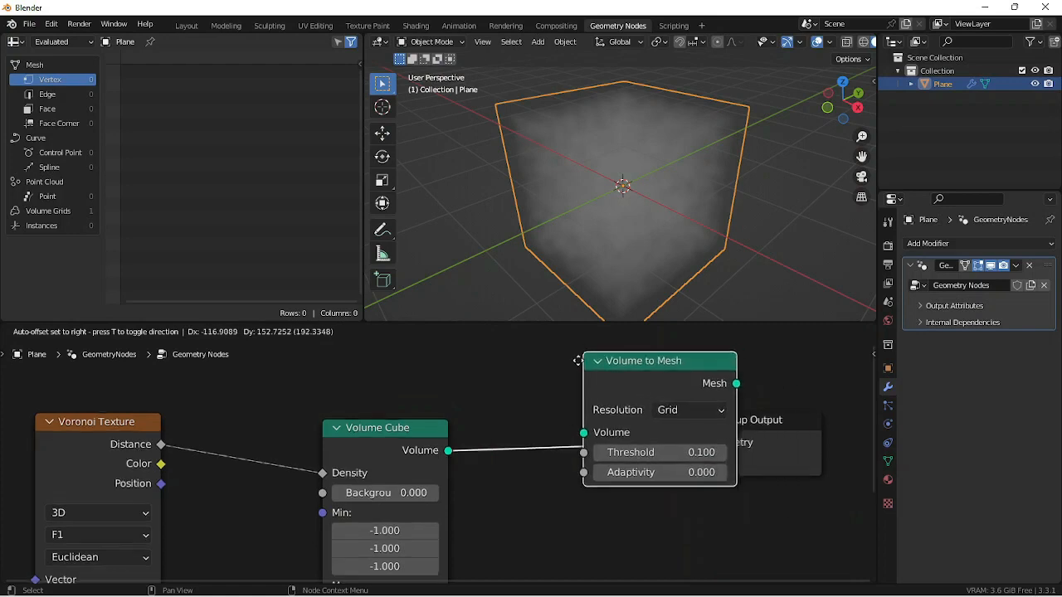
{"action": "left_click", "coordinate": [484, 407]}
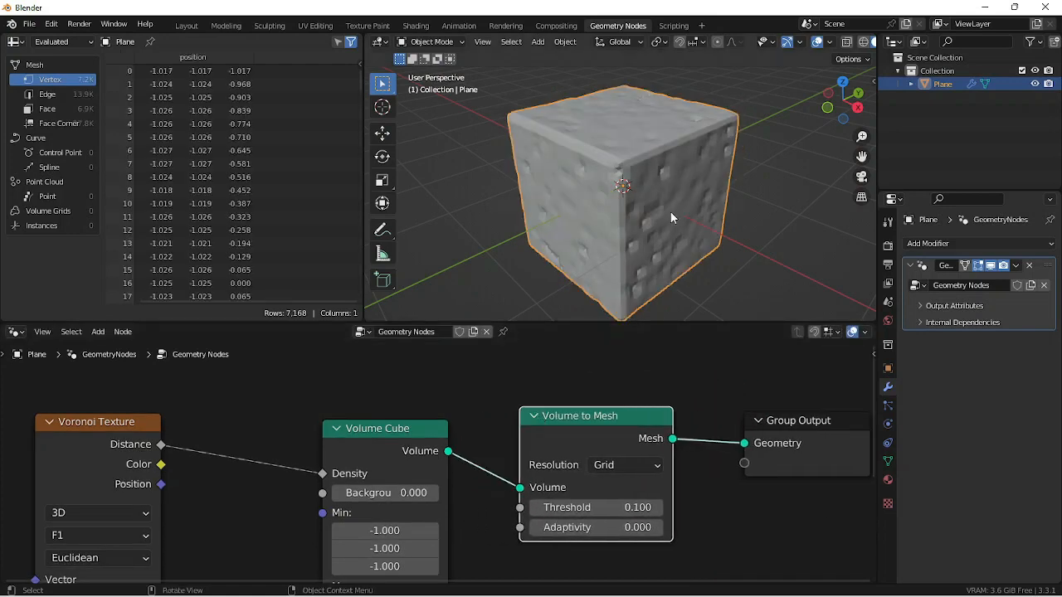
{"action": "middle_click_drag", "start_coordinate": [671, 216], "coordinate": [601, 217]}
{"action": "scroll", "coordinate": [600, 216], "scroll_direction": "up", "scroll_amount": 1}
- Insert a Set Shade Smooth node between the Volume to Mesh node and the Group Output
{"action": "left_click_drag", "start_coordinate": [736, 480], "coordinate": [781, 473]}
{"action": "key", "text": "shift+a"}
{"action": "type", "text": "s"}
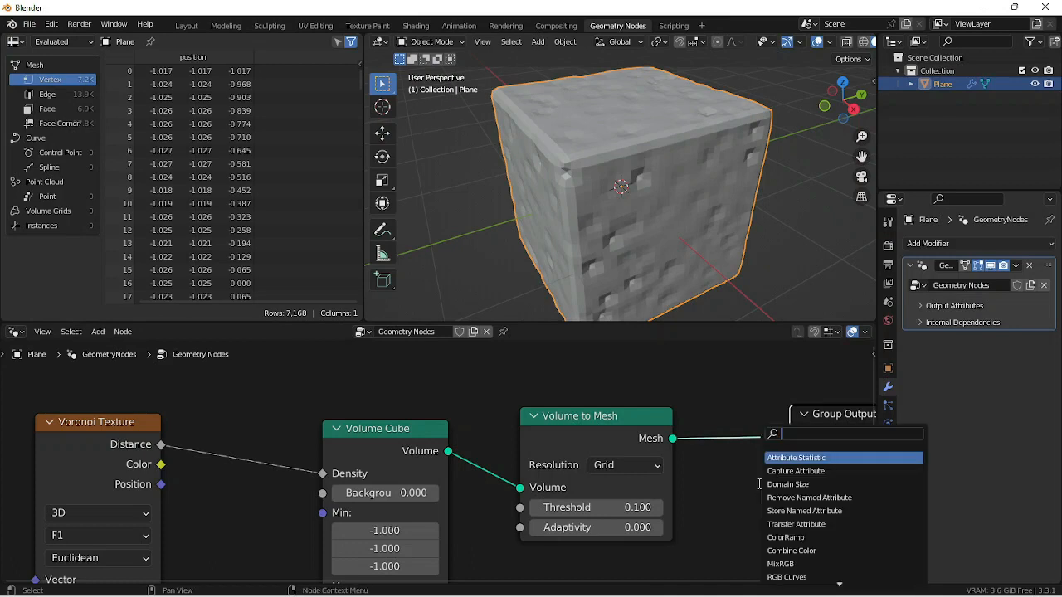
{"action": "type", "text": "set s"}
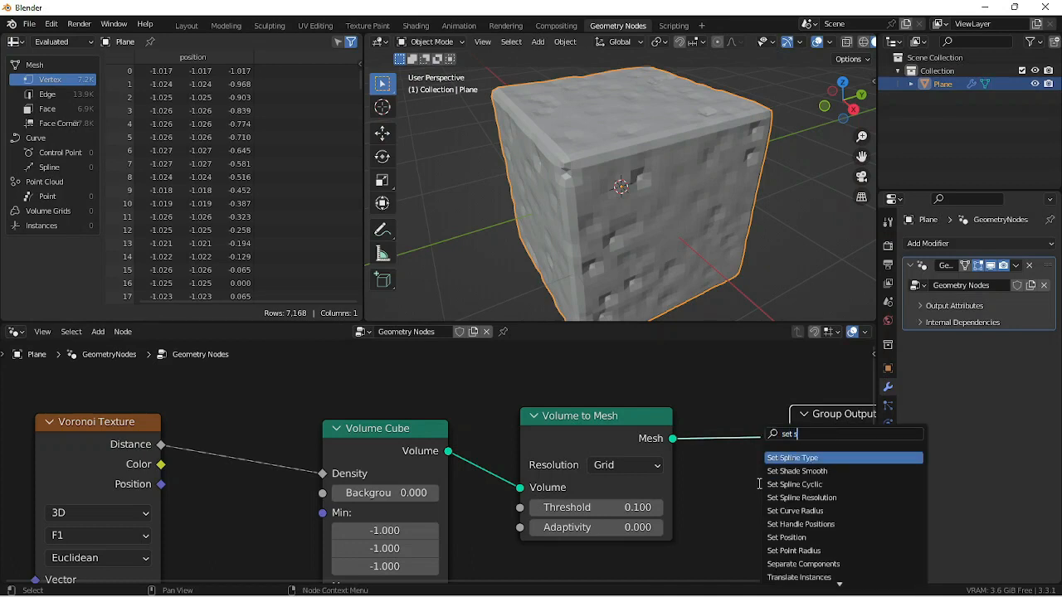
{"action": "key", "text": "BackSpace"}
{"action": "type", "text": "sha"}
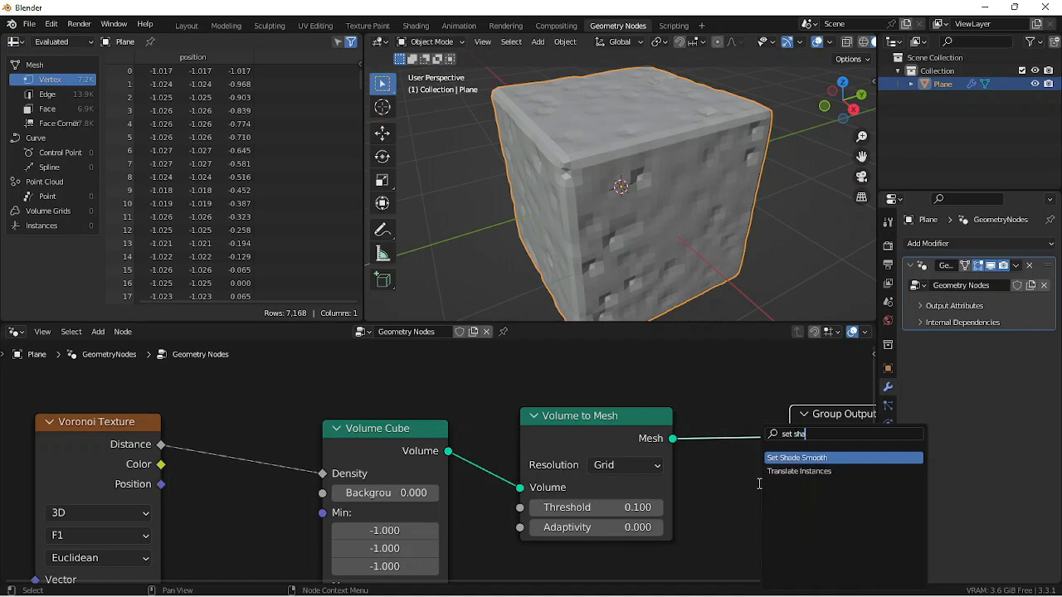
{"action": "key", "text": "Return"}
{"action": "left_click", "coordinate": [743, 402]}
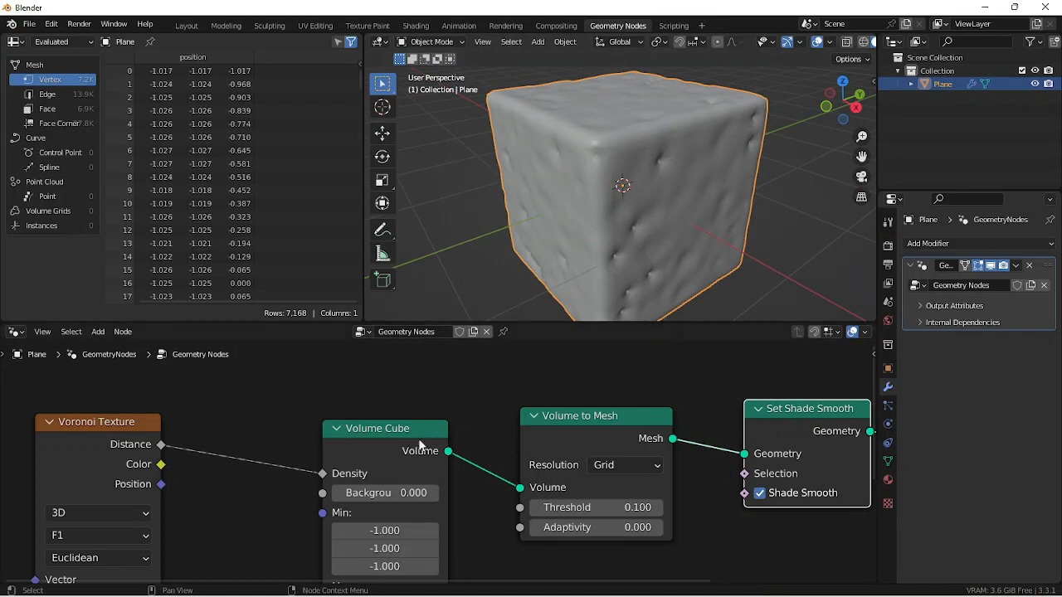
- Set the Voronoi Texture's Scale to 5.3
{"action": "middle_click_drag", "start_coordinate": [222, 500], "coordinate": [418, 437], "text": "shift"}
{"action": "middle_click_drag", "start_coordinate": [545, 166], "coordinate": [590, 166]}
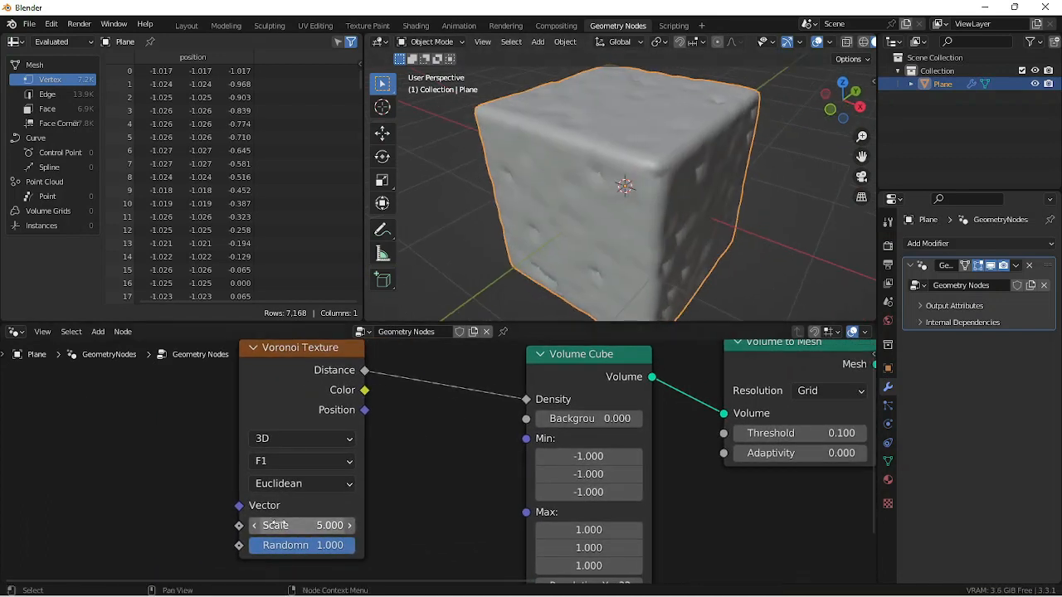
{"action": "left_click_drag", "start_coordinate": [276, 525], "coordinate": [302, 525]}
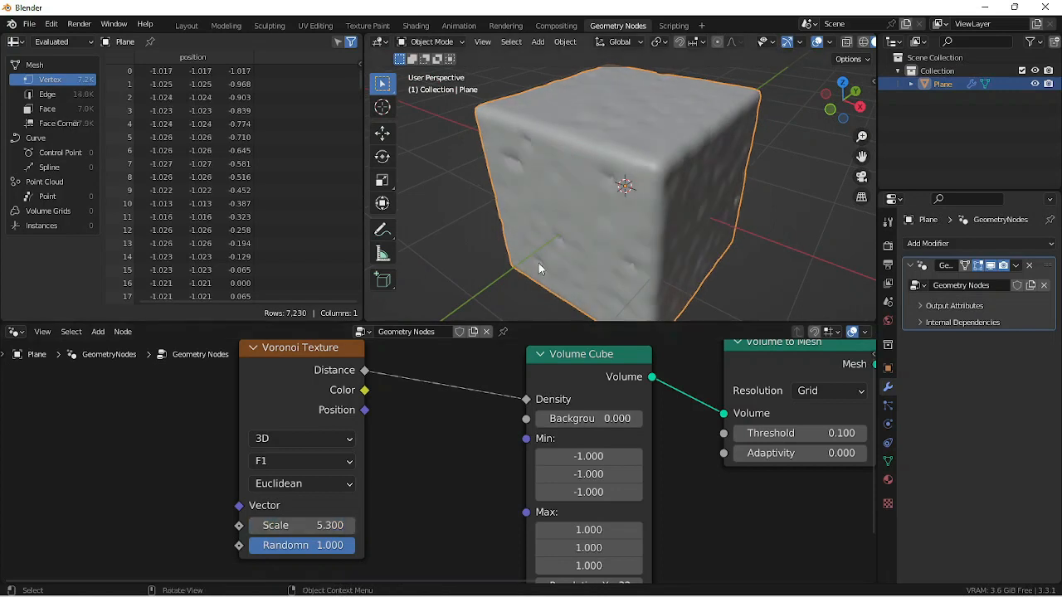
- Switch the Voronoi Texture to 4D and set its W to 0.5 and Scale to 9.6
{"action": "left_click_drag", "start_coordinate": [313, 367], "coordinate": [246, 380]}
{"action": "left_click", "coordinate": [245, 447]}
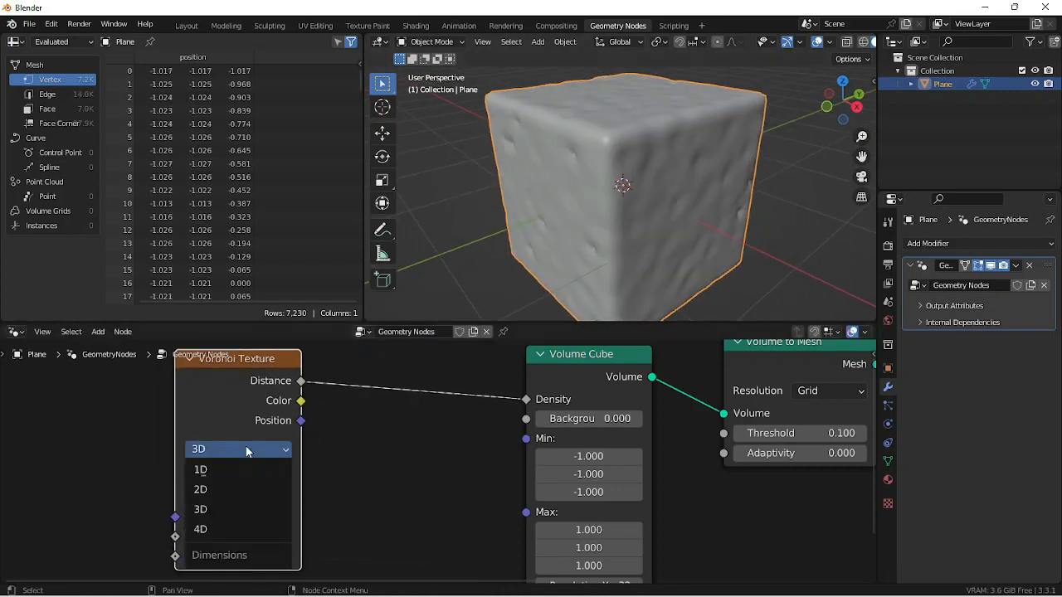
{"action": "left_click", "coordinate": [242, 529]}
{"action": "scroll", "coordinate": [336, 494], "scroll_direction": "down", "scroll_amount": 4, "text": "shift"}
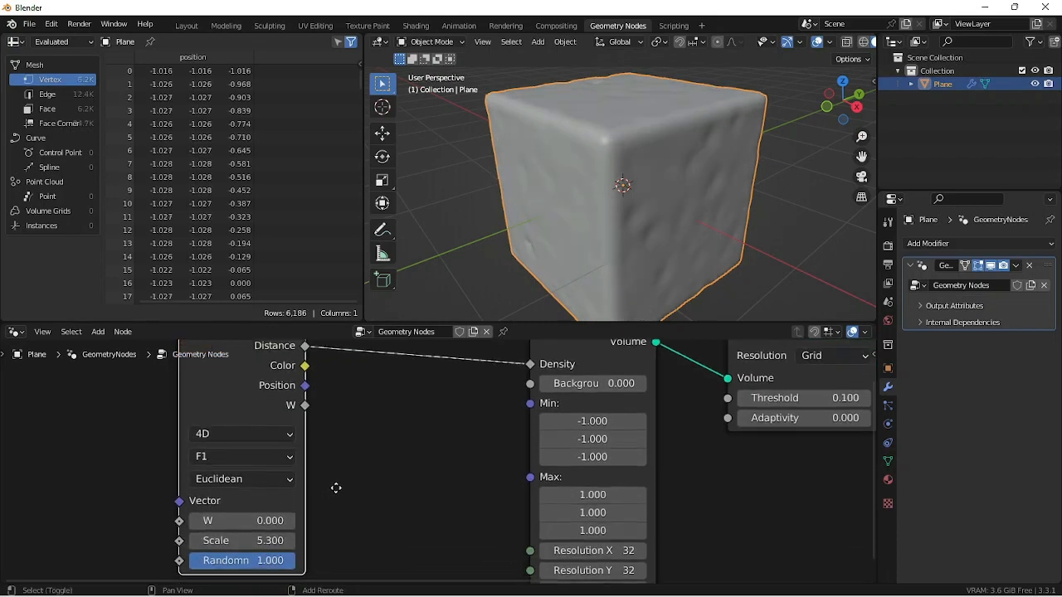
{"action": "left_click_drag", "start_coordinate": [229, 493], "coordinate": [311, 508]}
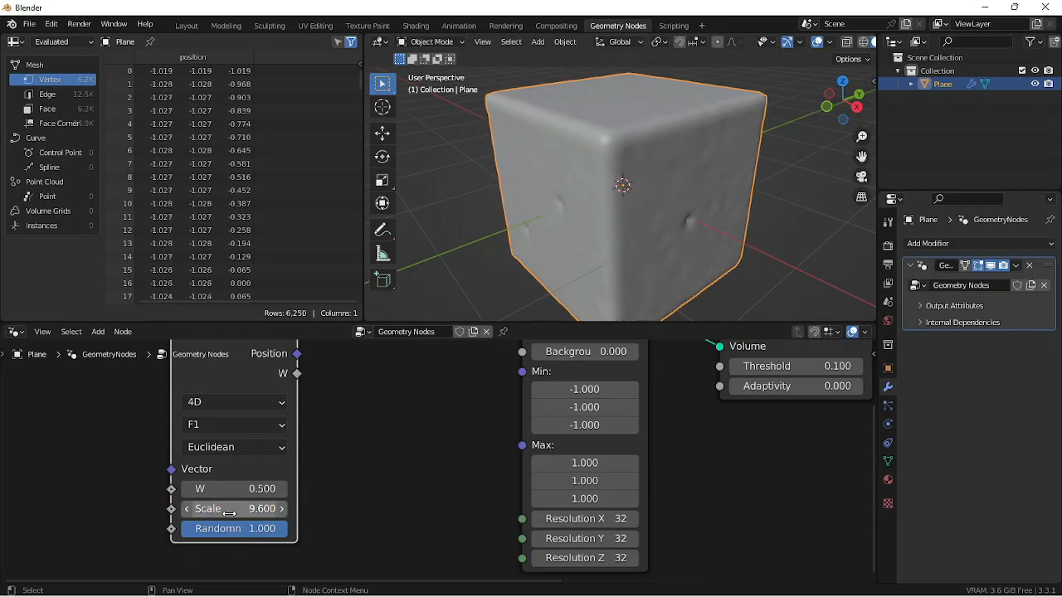
- Insert a Math node between the Voronoi Texture's Distance output and the Volume Cube's Density input
{"action": "middle_click_drag", "start_coordinate": [368, 422], "coordinate": [334, 482], "text": "shift"}
{"action": "scroll", "coordinate": [334, 481], "scroll_direction": "down", "scroll_amount": 1}
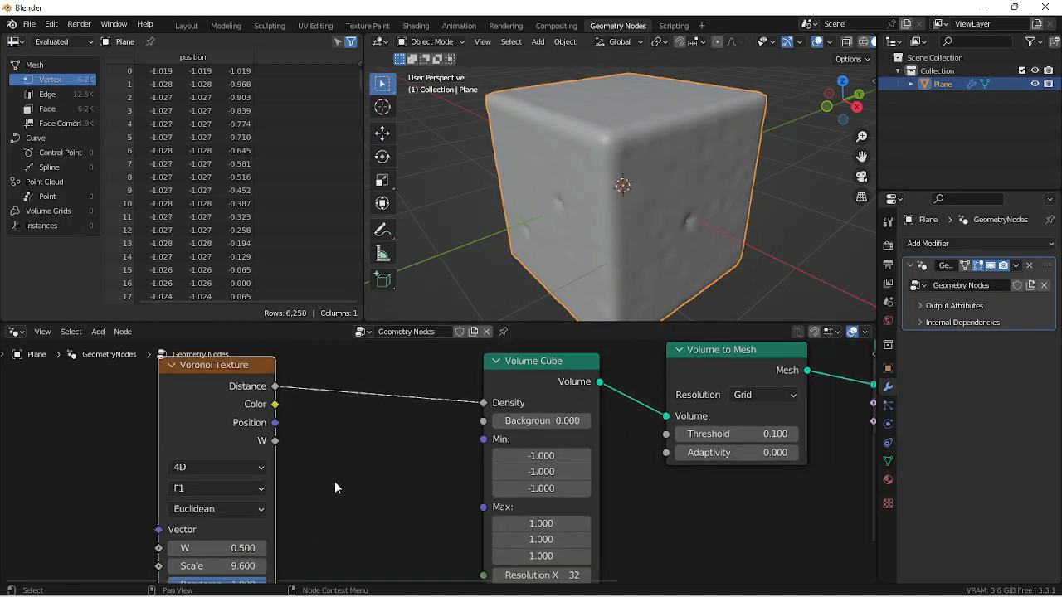
{"action": "key", "text": "shift+a"}
{"action": "type", "text": "s"}
{"action": "type", "text": "math"}
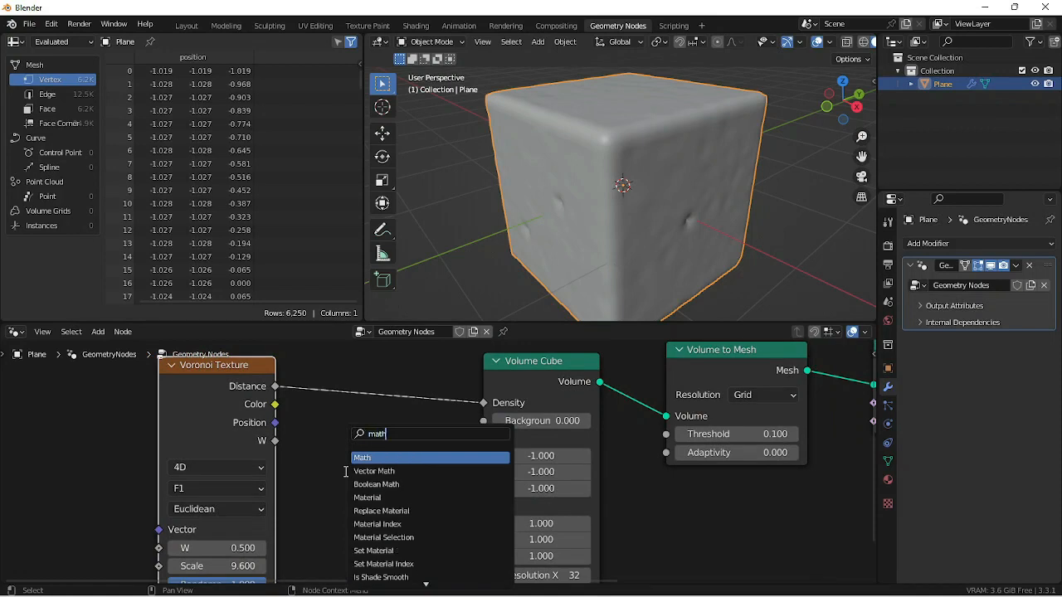
{"action": "key", "text": "Return"}
{"action": "left_click", "coordinate": [336, 355]}
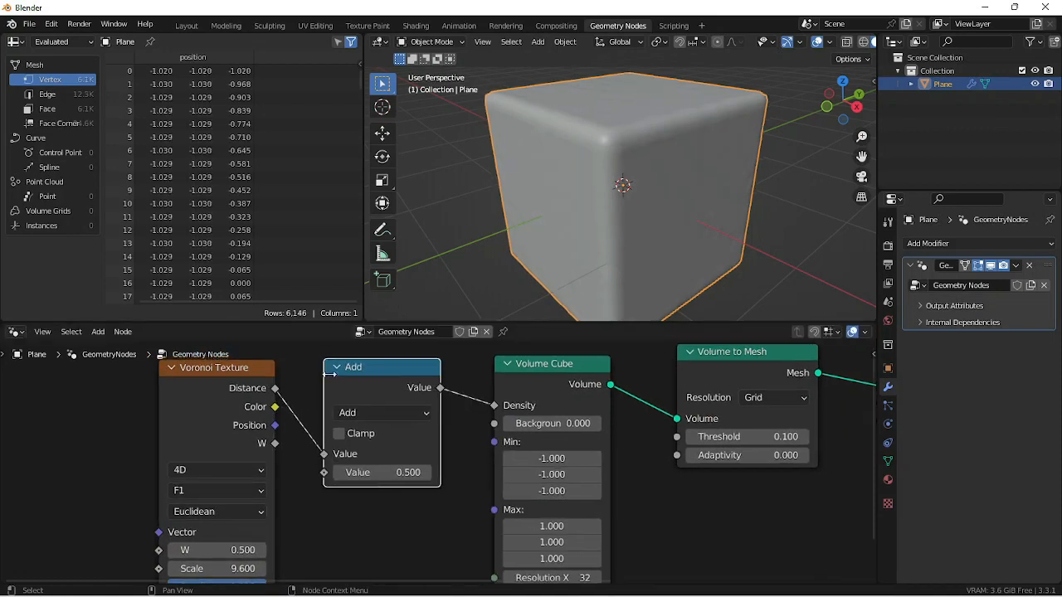
- Change the Math node's operation to Subtract and set its second value to 0.1
{"action": "left_click", "coordinate": [374, 408]}
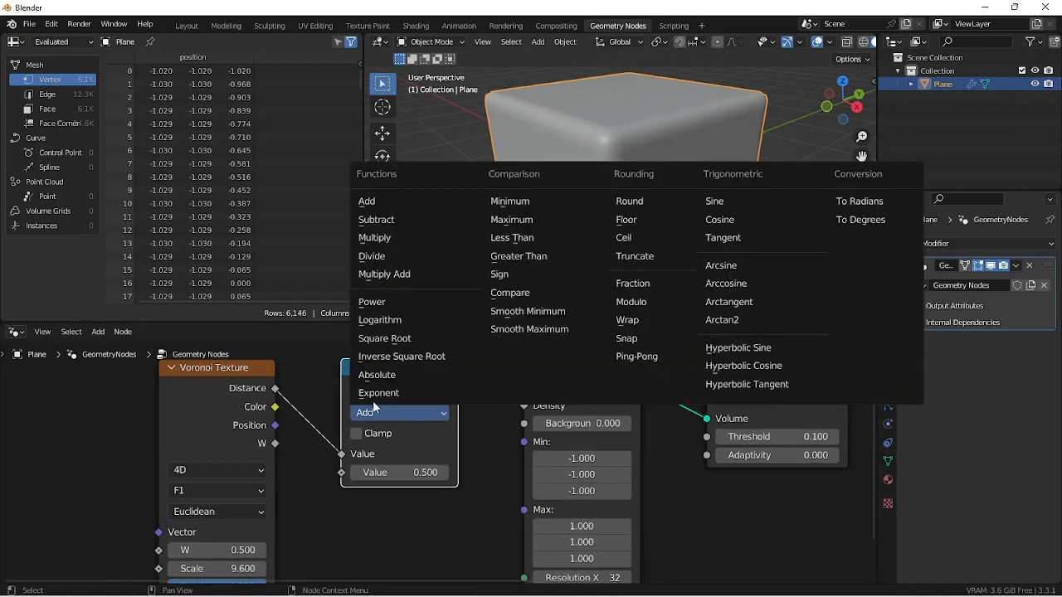
{"action": "left_click", "coordinate": [387, 221]}
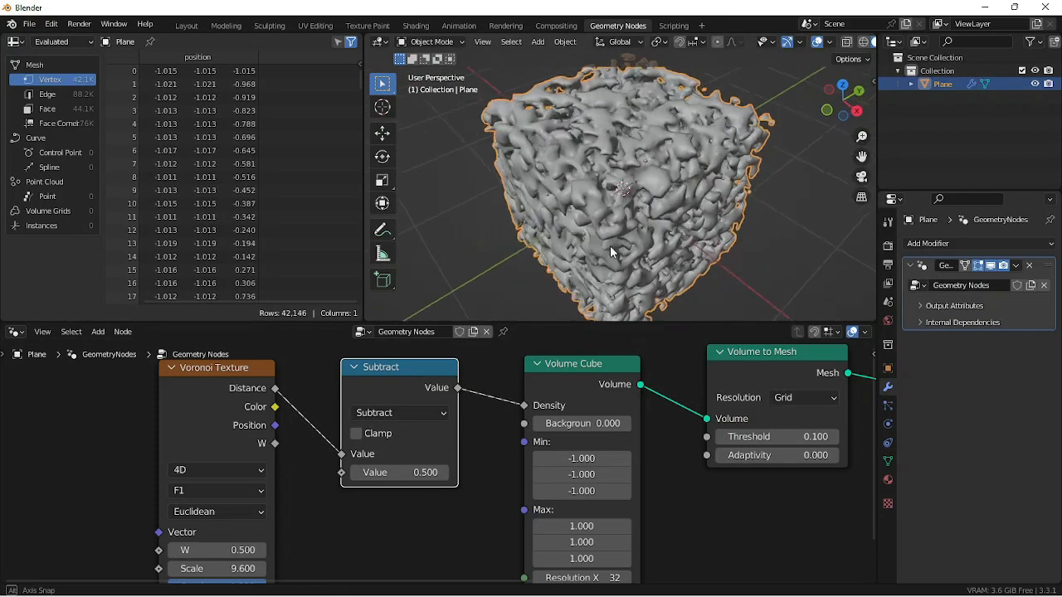
{"action": "left_click_drag", "start_coordinate": [398, 471], "coordinate": [382, 473]}
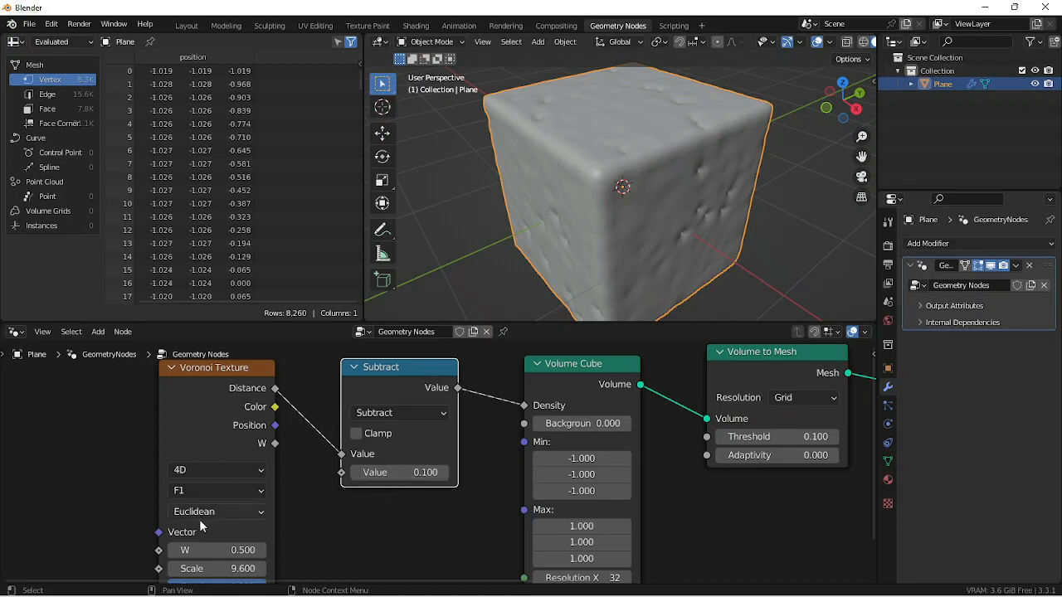
- Set the Voronoi Texture's W value to 2
{"action": "scroll", "coordinate": [296, 529], "scroll_direction": "up", "scroll_amount": 3}
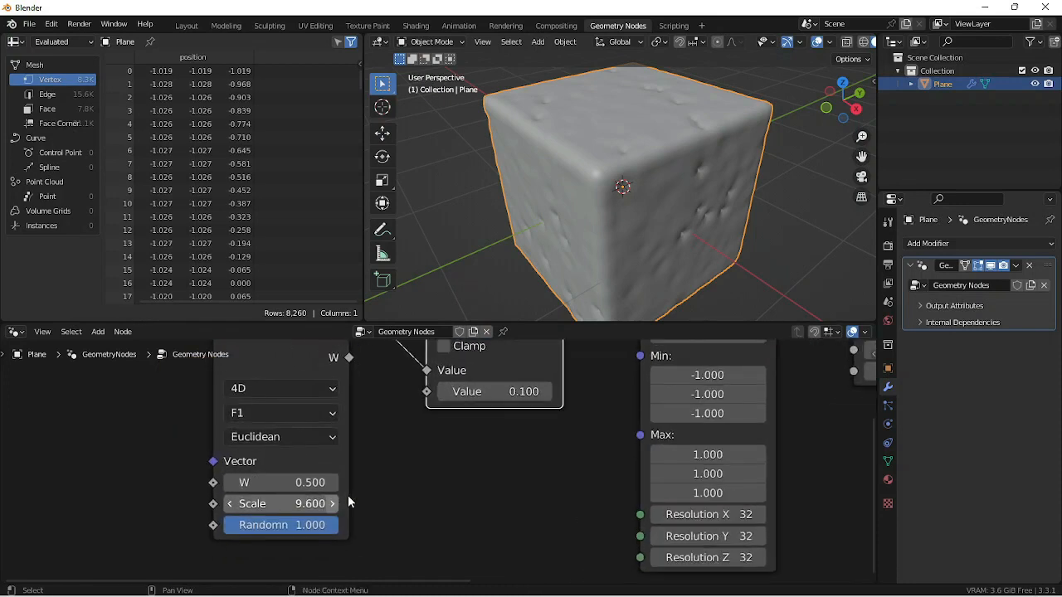
{"action": "left_click", "coordinate": [312, 482]}
{"action": "type", "text": "2"}
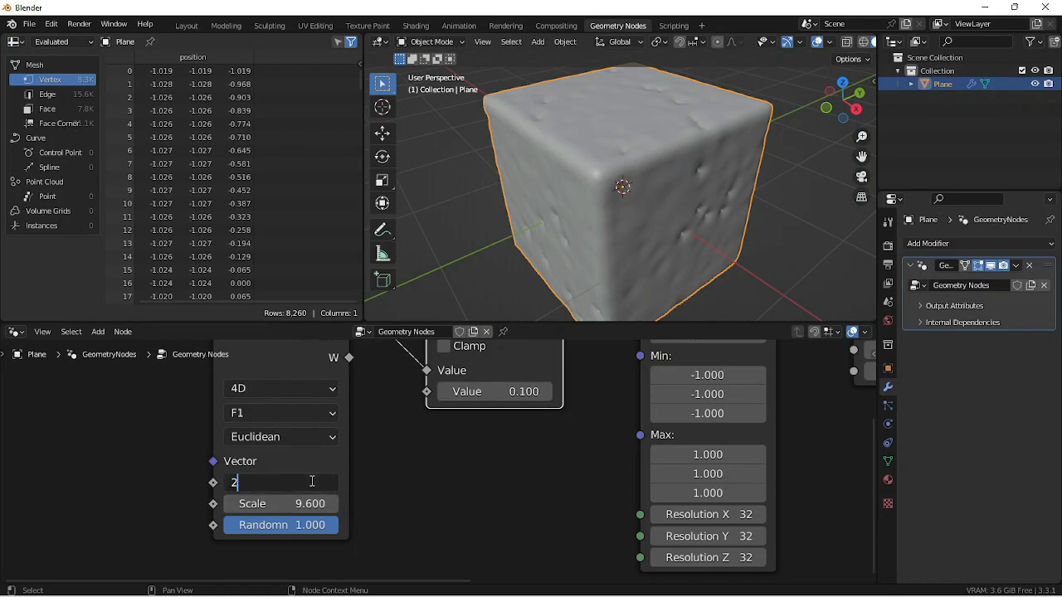
{"action": "key", "text": "Return"}
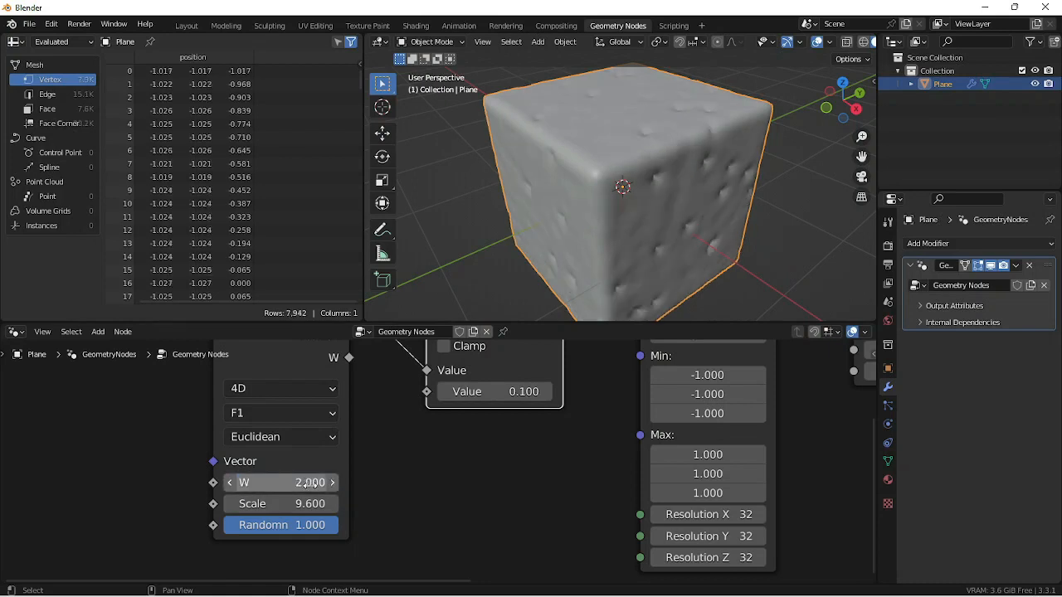
- Set the Voronoi Texture's Scale to 2 and inspect the cube
{"action": "left_click", "coordinate": [312, 503]}
{"action": "type", "text": "2"}
{"action": "key", "text": "Return"}
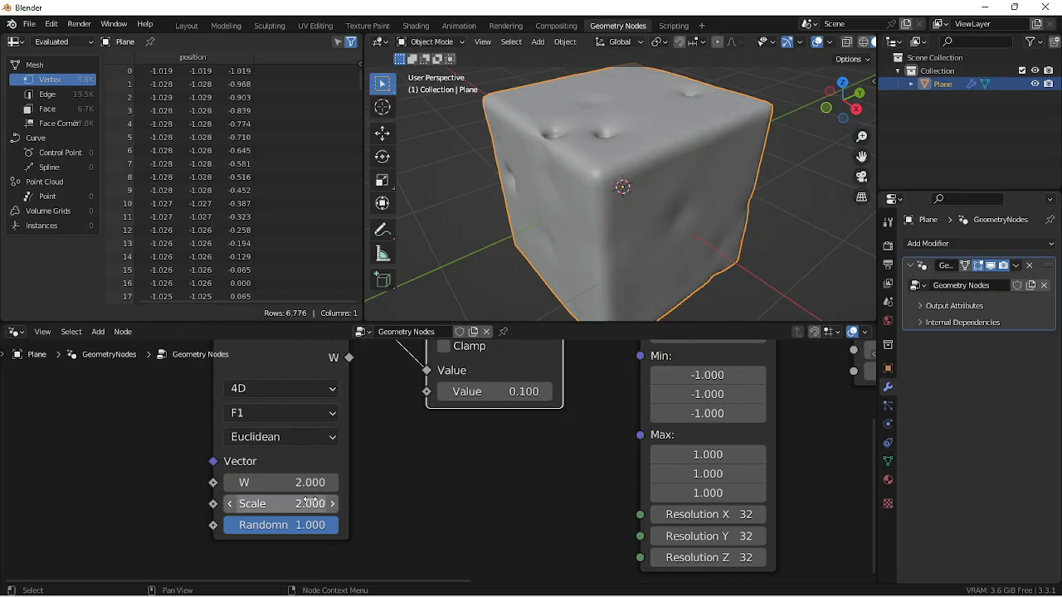
{"action": "middle_click_drag", "start_coordinate": [597, 206], "coordinate": [555, 195]}
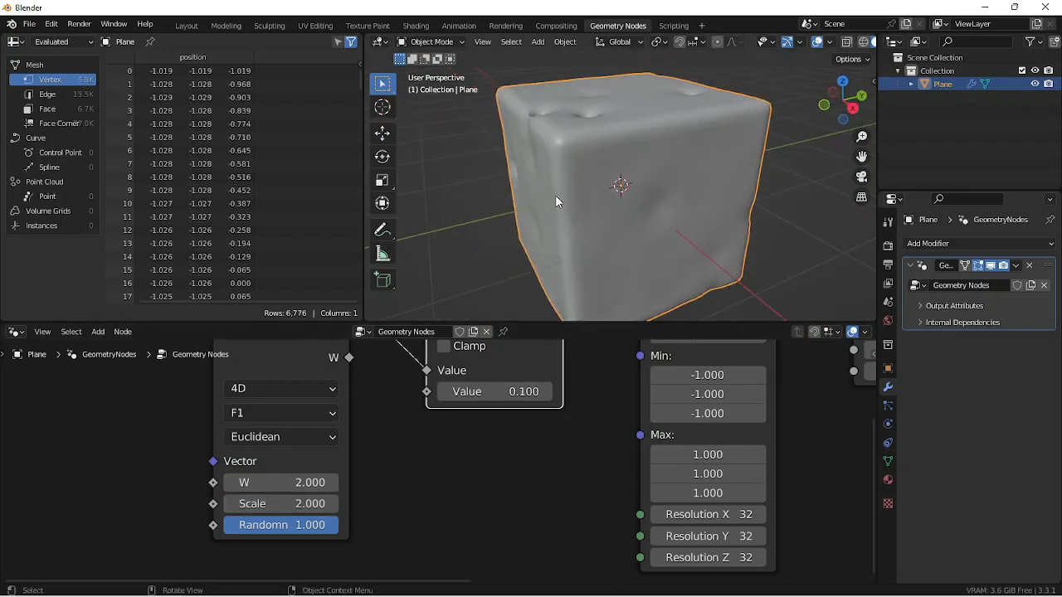
- Set both the W and the Scale of the Voronoi Texture to 2.2
{"action": "left_click", "coordinate": [314, 483]}
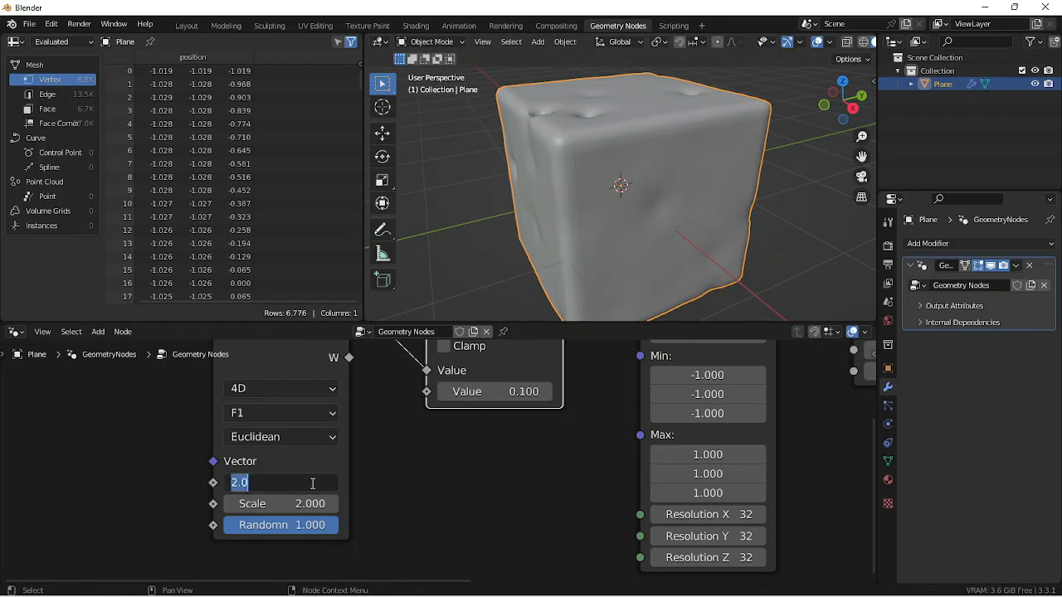
{"action": "type", "text": "2.2"}
{"action": "key", "text": "Return"}
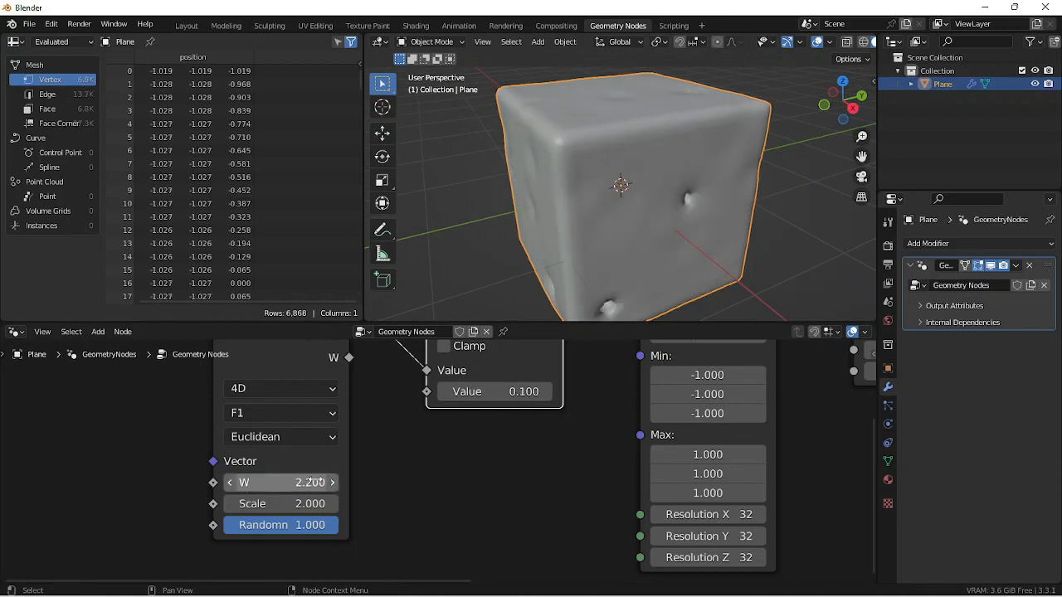
{"action": "left_click", "coordinate": [315, 503]}
{"action": "type", "text": "2."}
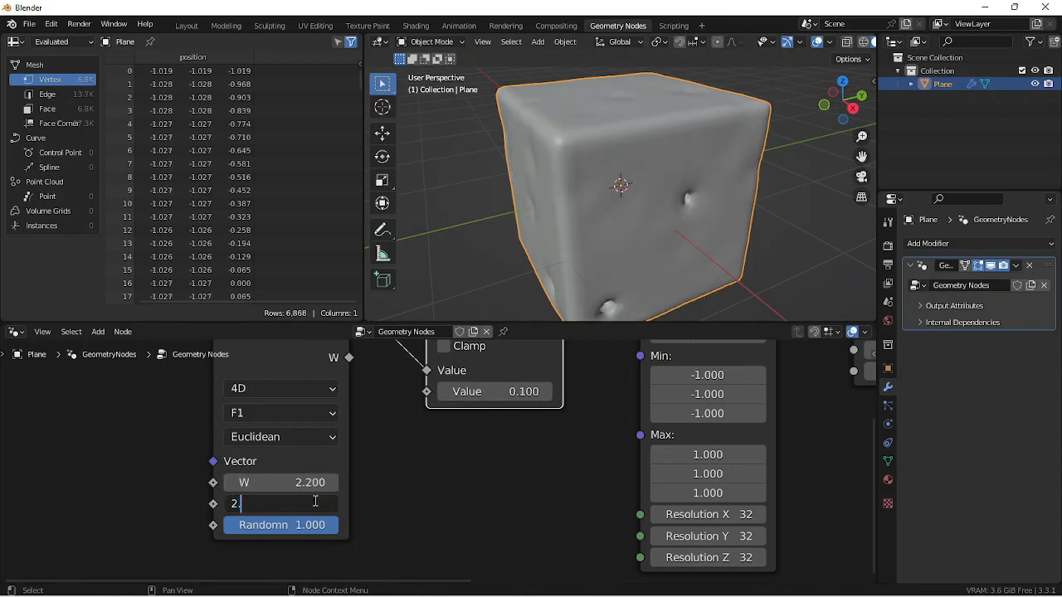
{"action": "type", "text": "2"}
{"action": "key", "text": "Return"}
{"action": "middle_click_drag", "start_coordinate": [538, 148], "coordinate": [615, 184]}
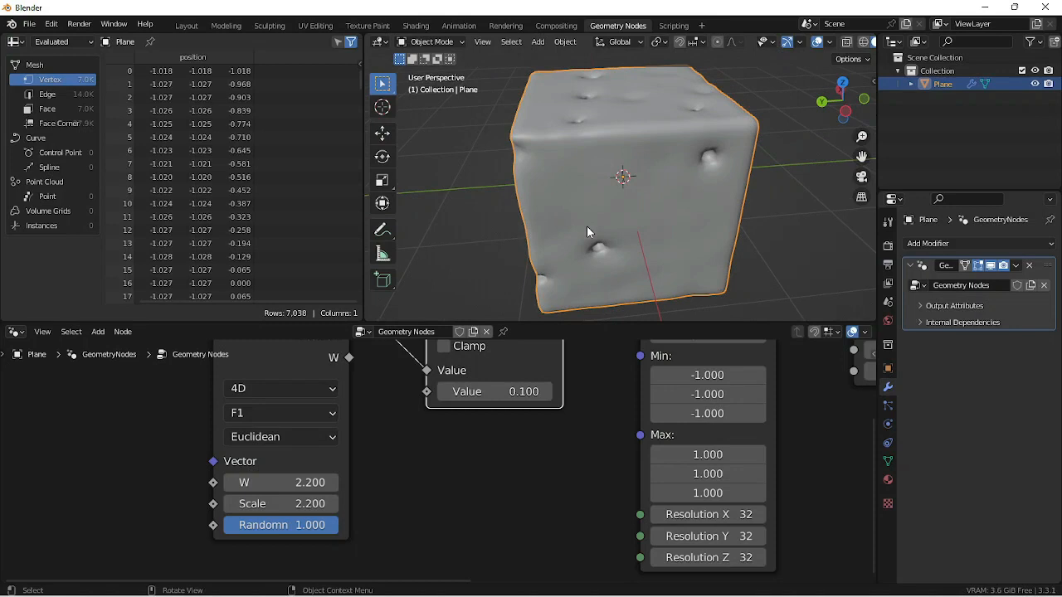
- Set the Subtract node's second value to 0.3 and inspect the holes in the cube
{"action": "double_click", "coordinate": [510, 393]}
{"action": "type", "text": "1"}
{"action": "key", "text": "Return"}
{"action": "mouse_move", "coordinate": [547, 392]}
{"action": "left_mouse_down"}
{"action": "mouse_move", "coordinate": [510, 392]}
{"action": "mouse_move", "coordinate": [527, 392]}
{"action": "left_mouse_up"}
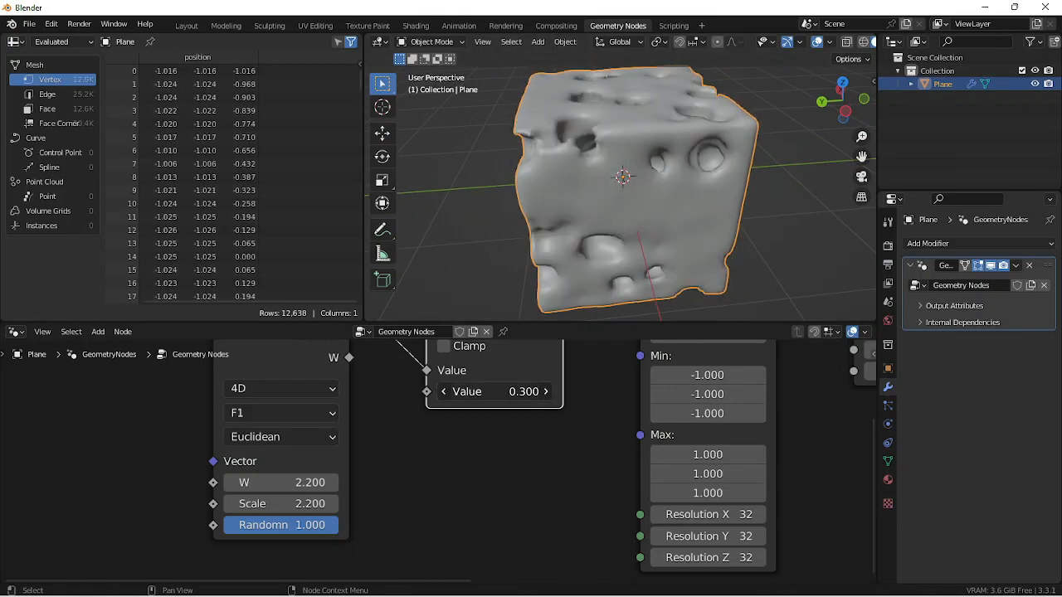
{"action": "middle_click_drag", "start_coordinate": [589, 292], "coordinate": [680, 225]}
- Set the Subtract node's second value to 0.19 and inspect the cube
{"action": "left_click", "coordinate": [501, 393]}
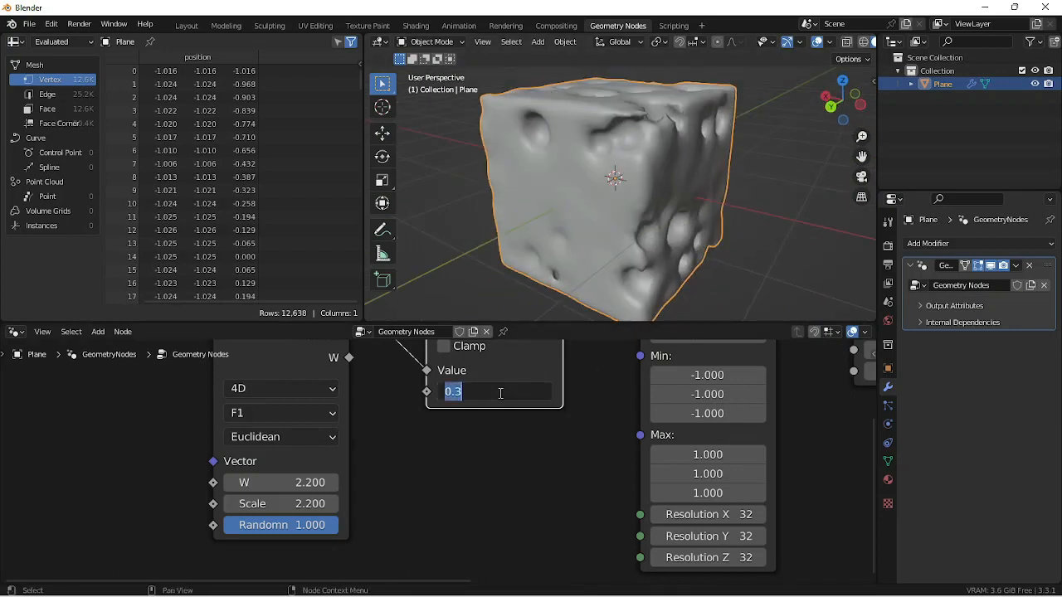
{"action": "type", "text": "0.19"}
{"action": "key", "text": "Return"}
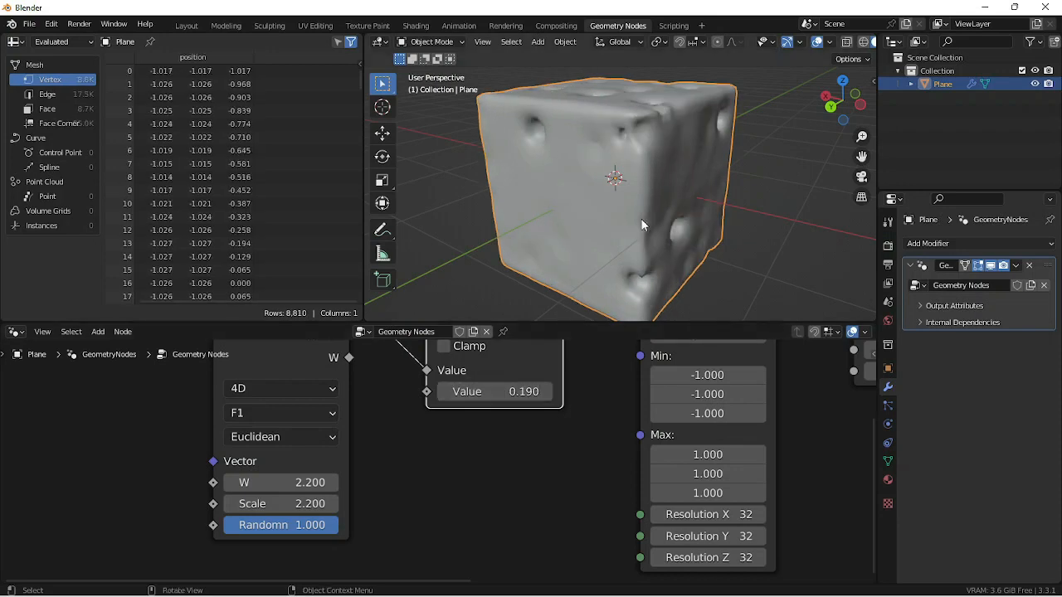
{"action": "middle_click_drag", "start_coordinate": [640, 218], "coordinate": [665, 248]}
- Space out the Group Output and Set Shade Smooth nodes to make room after the Volume to Mesh node
{"action": "scroll", "coordinate": [611, 405], "scroll_direction": "down", "scroll_amount": 7}
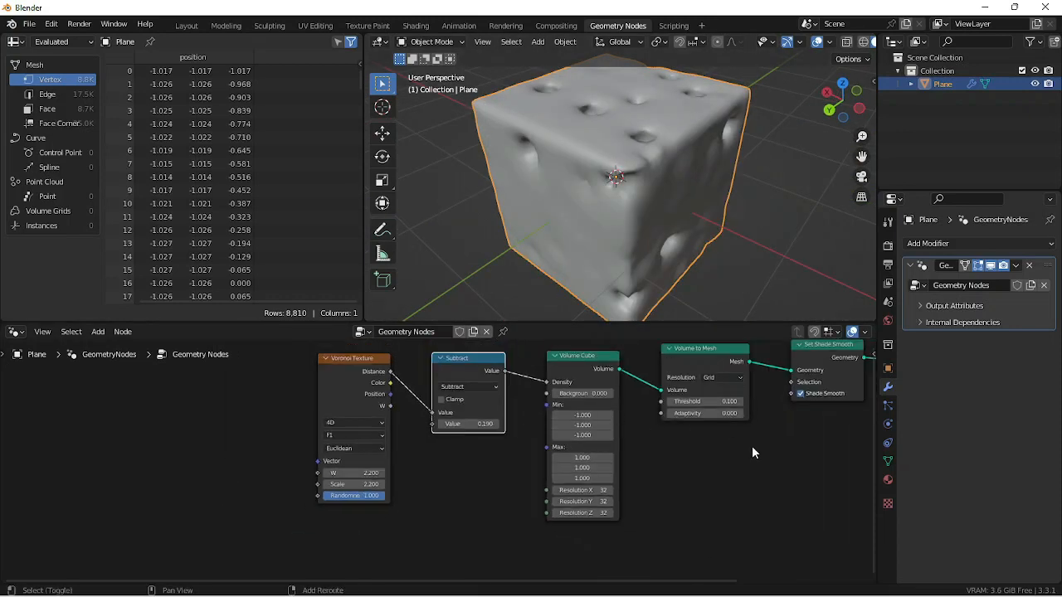
{"action": "middle_click_drag", "start_coordinate": [750, 452], "coordinate": [431, 500]}
{"action": "scroll", "coordinate": [620, 407], "scroll_direction": "up", "scroll_amount": 4}
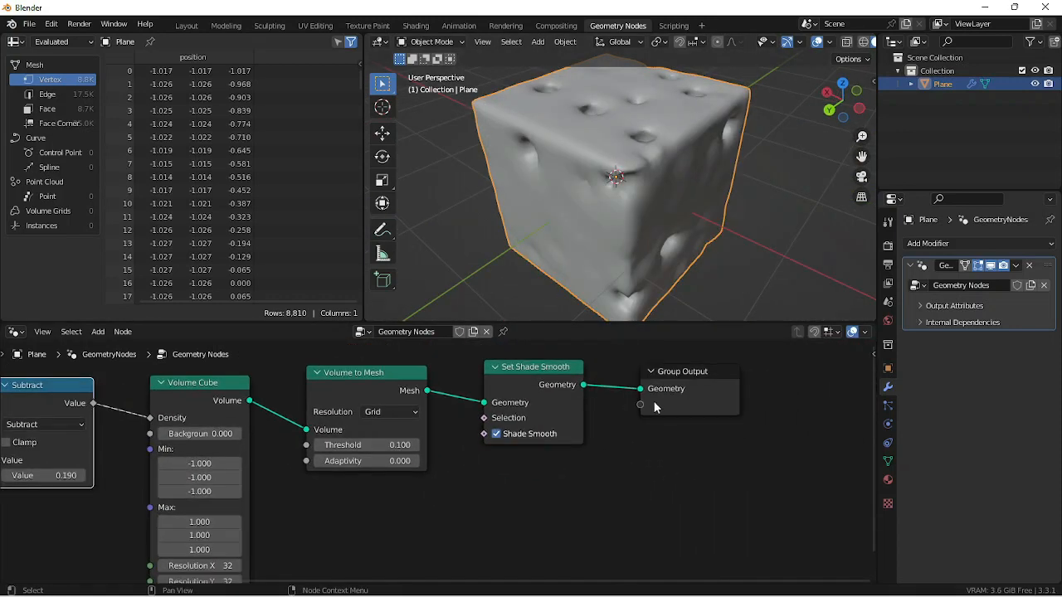
{"action": "left_click_drag", "start_coordinate": [691, 378], "coordinate": [834, 366]}
{"action": "middle_click_drag", "start_coordinate": [696, 428], "coordinate": [543, 489]}
{"action": "left_click_drag", "start_coordinate": [400, 430], "coordinate": [490, 415]}
- Insert a Subdivide Mesh node between the Volume to Mesh and Set Shade Smooth nodes
{"action": "left_click_drag", "start_coordinate": [414, 465], "coordinate": [423, 461]}
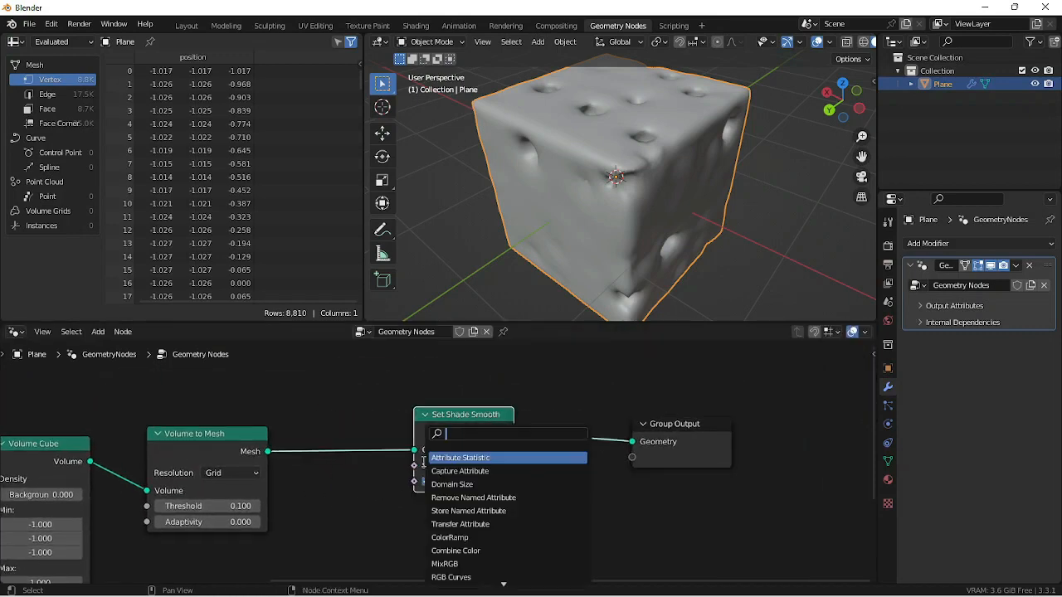
{"action": "type", "text": "sy"}
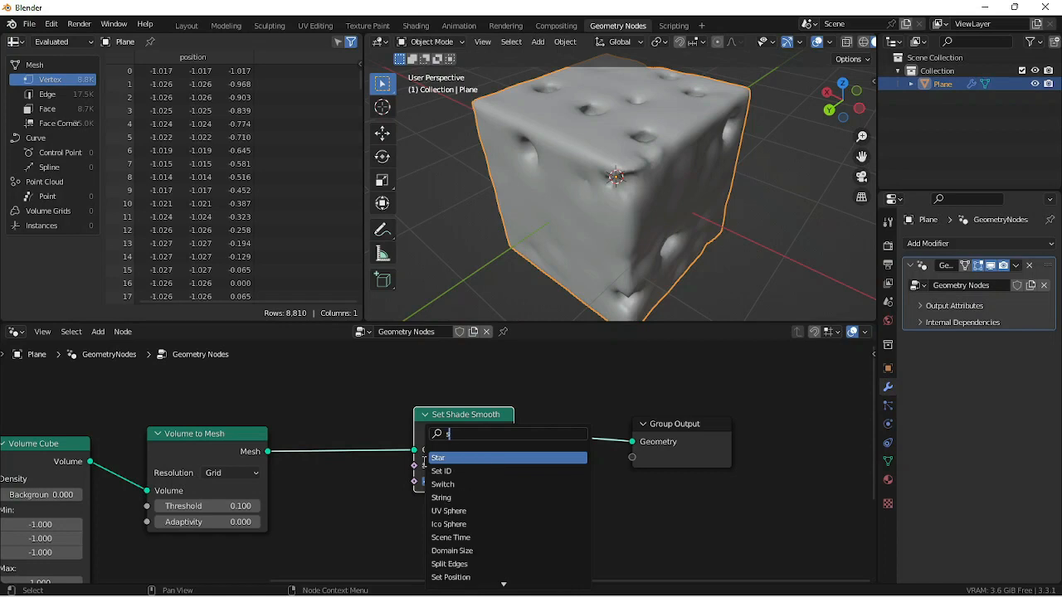
{"action": "key", "text": "BackSpace"}
{"action": "type", "text": "ubdiv"}
{"action": "key", "text": "Return"}
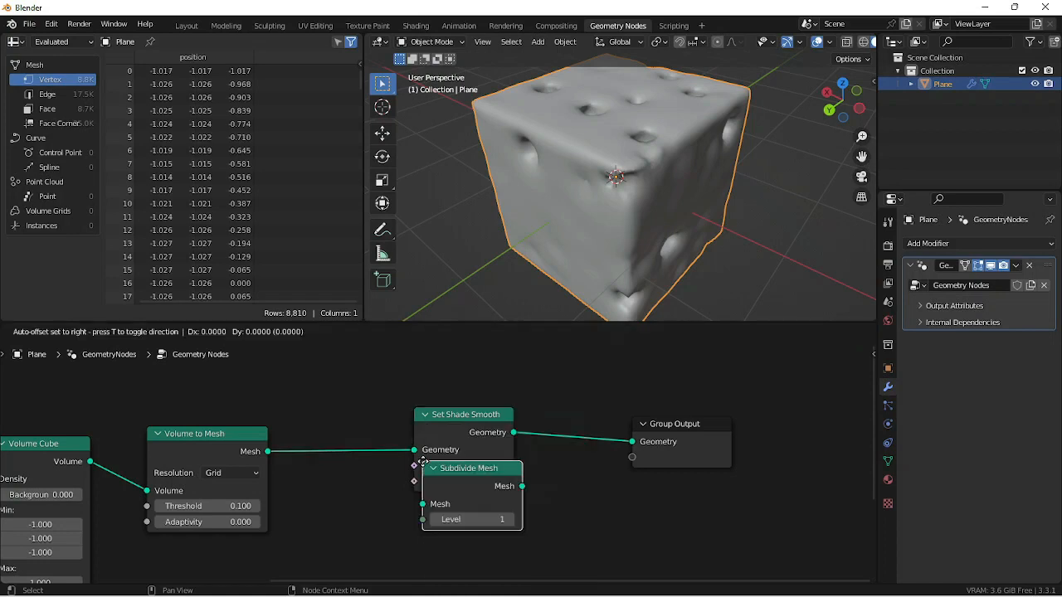
{"action": "left_click", "coordinate": [324, 436]}
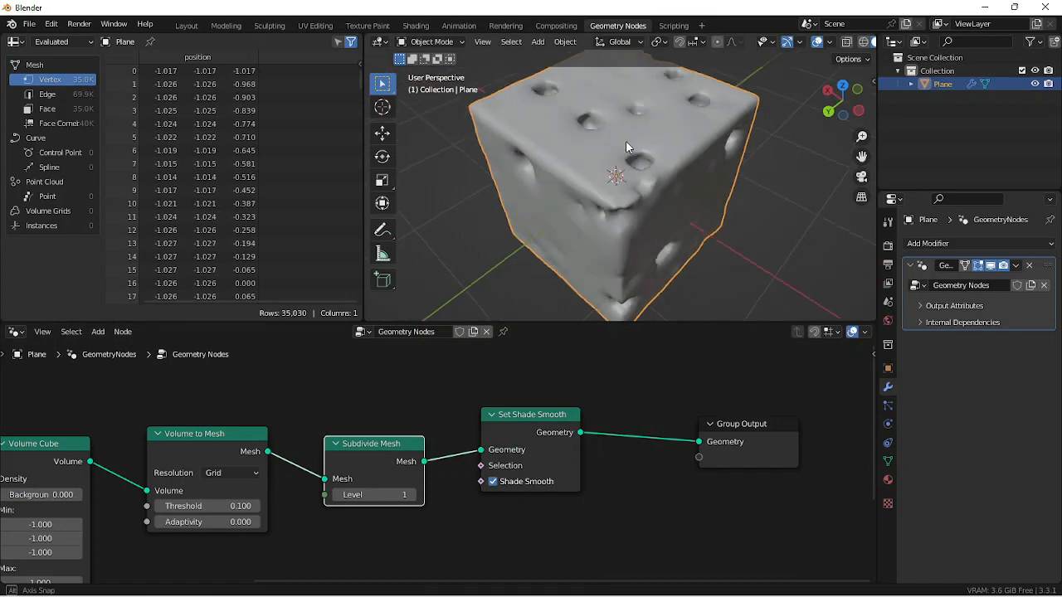
- Raise the Subdivide Mesh node's Level to 3 and realign it with the Set Shade Smooth node
{"action": "scroll", "coordinate": [622, 182], "scroll_direction": "up", "scroll_amount": 5}
{"action": "middle_click_drag", "start_coordinate": [625, 140], "coordinate": [629, 167]}
{"action": "scroll", "coordinate": [630, 167], "scroll_direction": "down", "scroll_amount": 3}
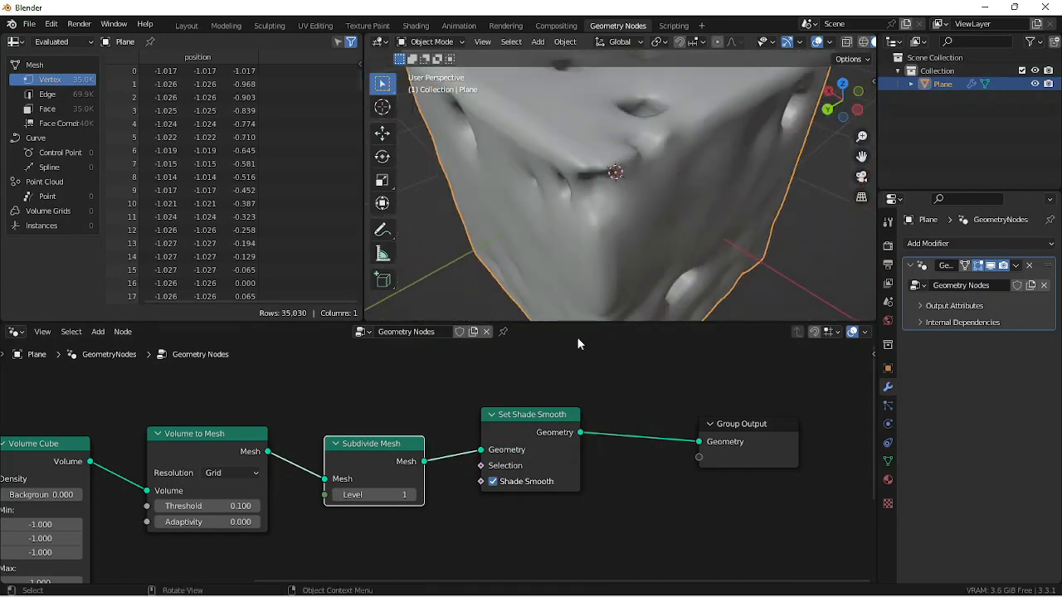
{"action": "left_click", "coordinate": [415, 494]}
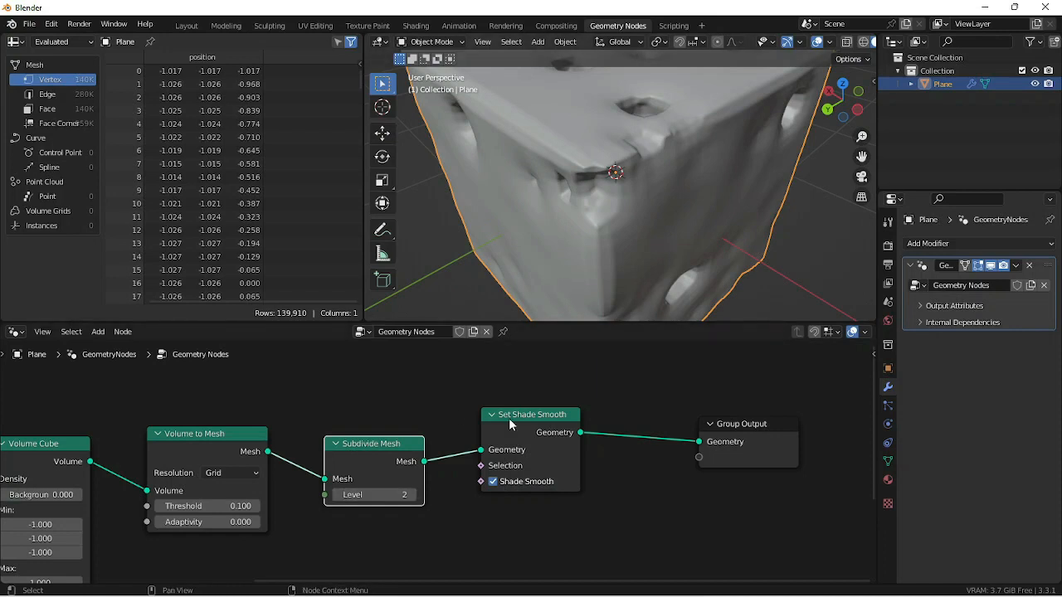
{"action": "left_click_drag", "start_coordinate": [508, 418], "coordinate": [510, 440]}
{"action": "left_click_drag", "start_coordinate": [392, 460], "coordinate": [404, 452]}
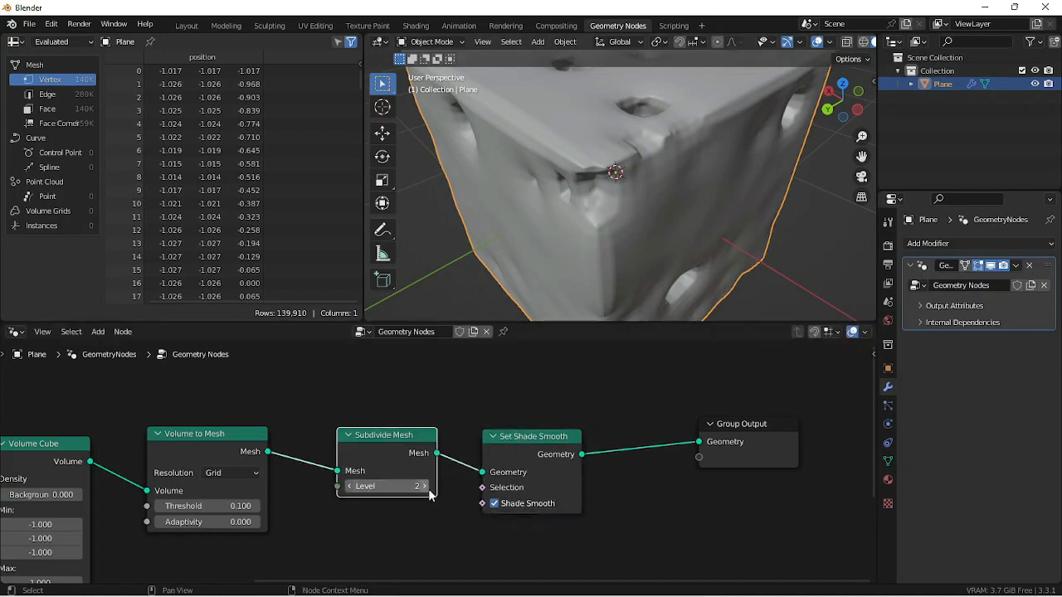
{"action": "left_click", "coordinate": [425, 487]}
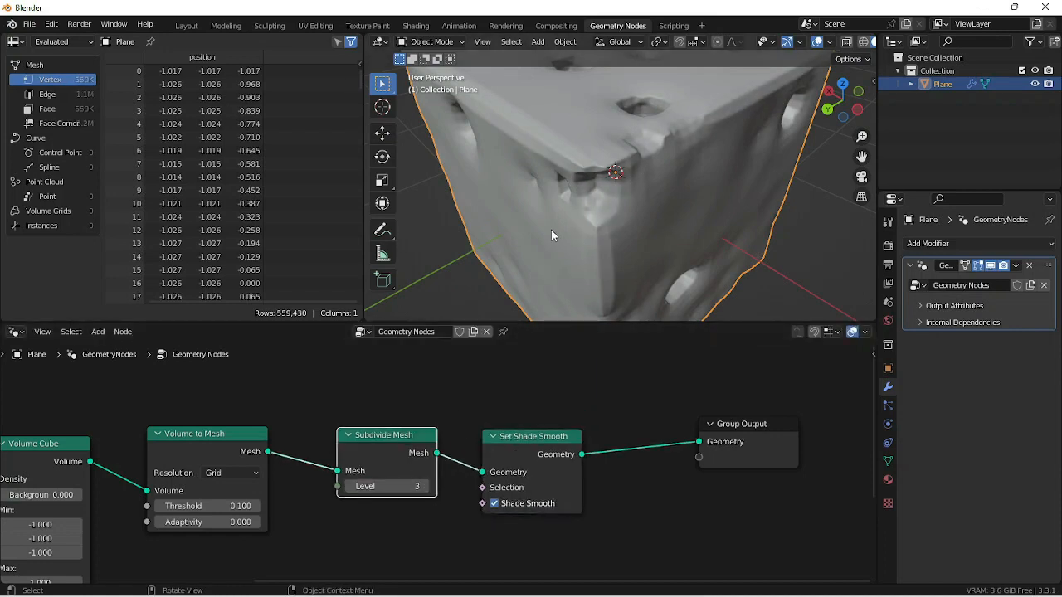
- Detach the Subdivide Mesh node from the link and delete it
{"action": "left_click_drag", "start_coordinate": [412, 441], "coordinate": [400, 488], "text": "alt"}
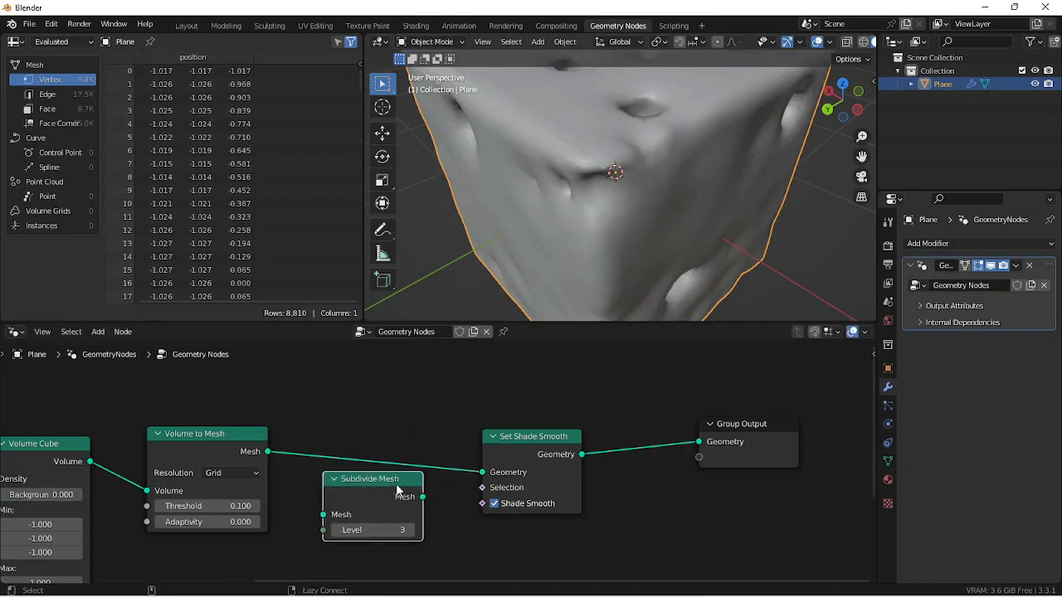
{"action": "key", "text": "x"}
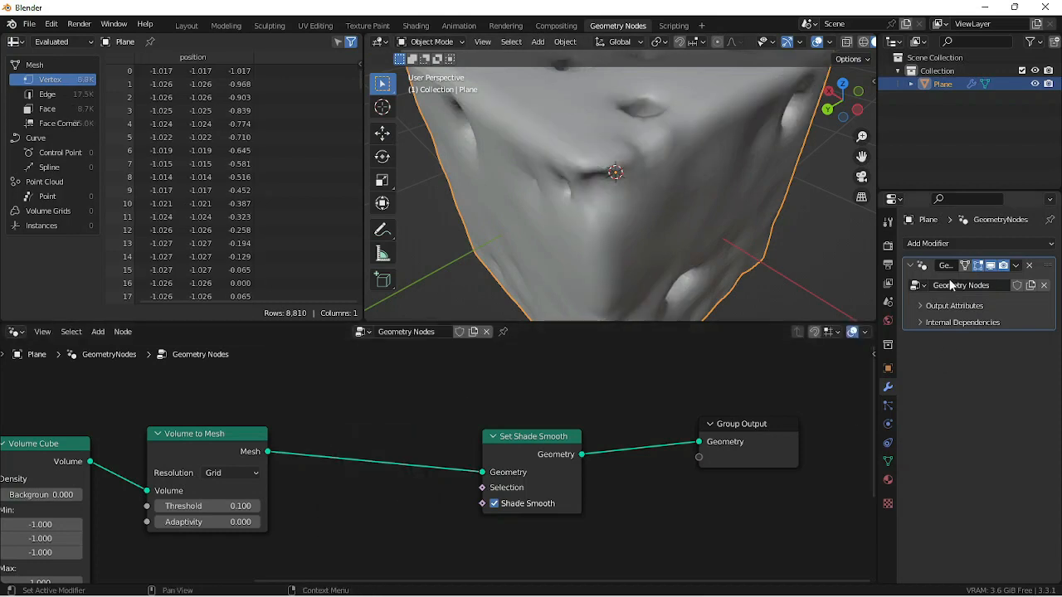
- Add a Subdivision Surface modifier with viewport level 2, and make the Geometry Nodes modifier active again
{"action": "left_click", "coordinate": [948, 244]}
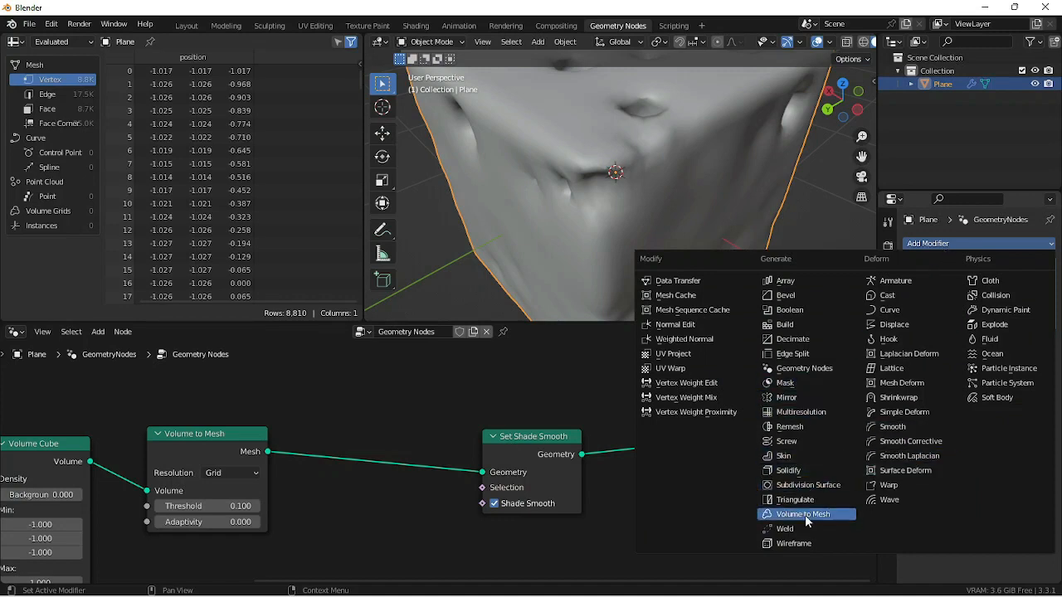
{"action": "left_click", "coordinate": [835, 487]}
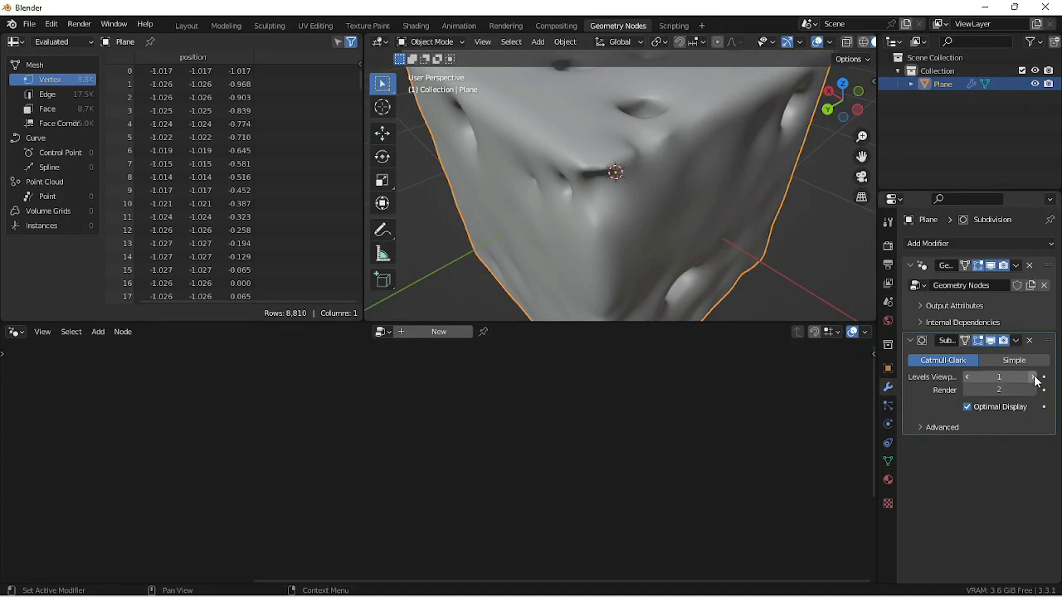
{"action": "left_click", "coordinate": [1012, 318]}
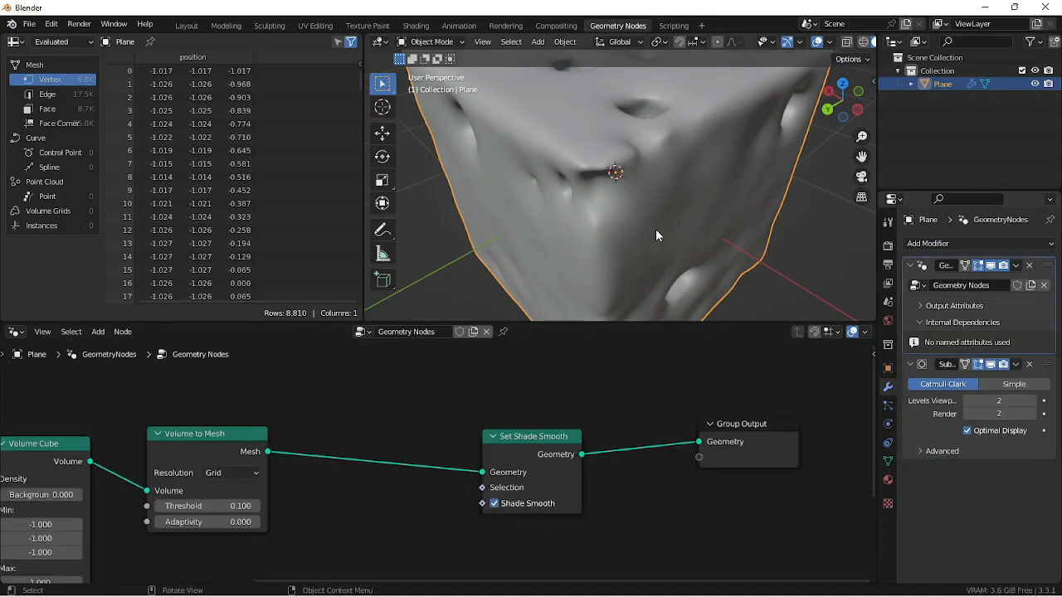
{"action": "middle_click_drag", "start_coordinate": [655, 229], "coordinate": [664, 185]}
{"action": "scroll", "coordinate": [646, 221], "scroll_direction": "down", "scroll_amount": 4}
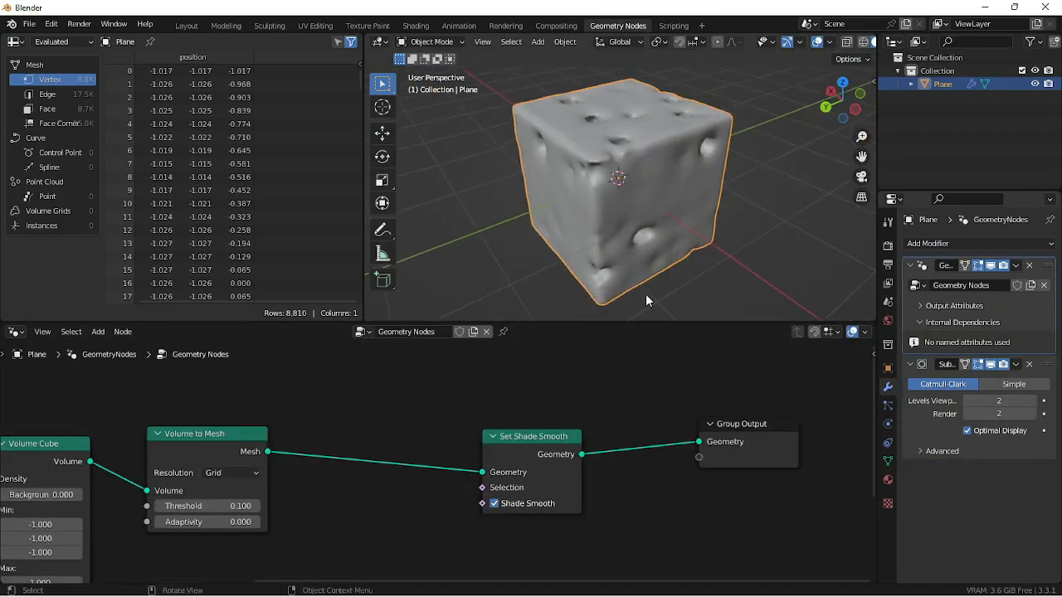
- Move Set Shade Smooth next to Volume to Mesh and insert a Set Material node between it and the Group Output
{"action": "left_click_drag", "start_coordinate": [539, 443], "coordinate": [361, 422]}
{"action": "left_click", "coordinate": [593, 519]}
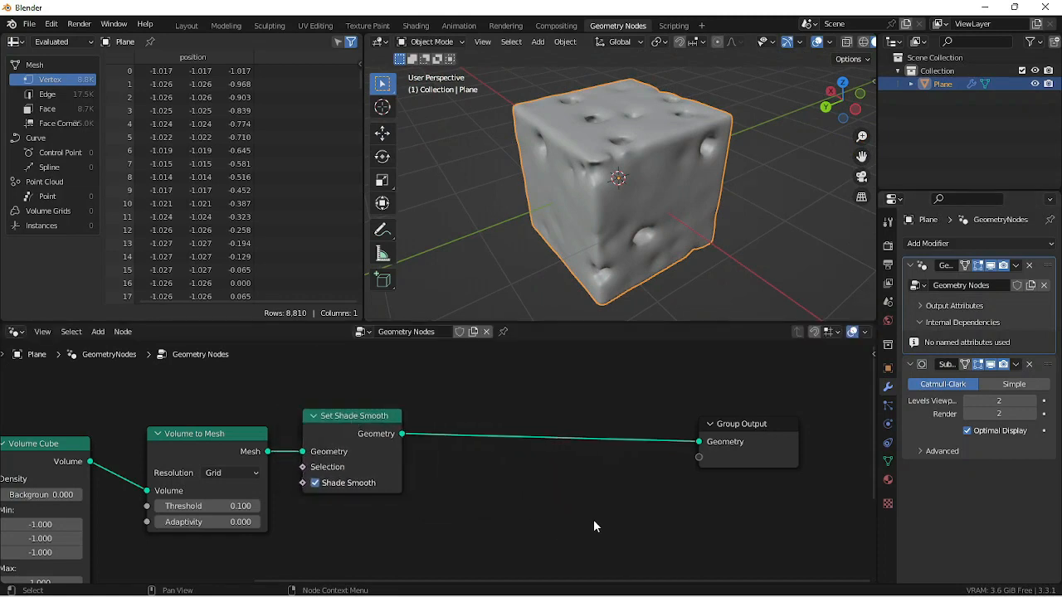
{"action": "key", "text": "shift+a"}
{"action": "type", "text": "s"}
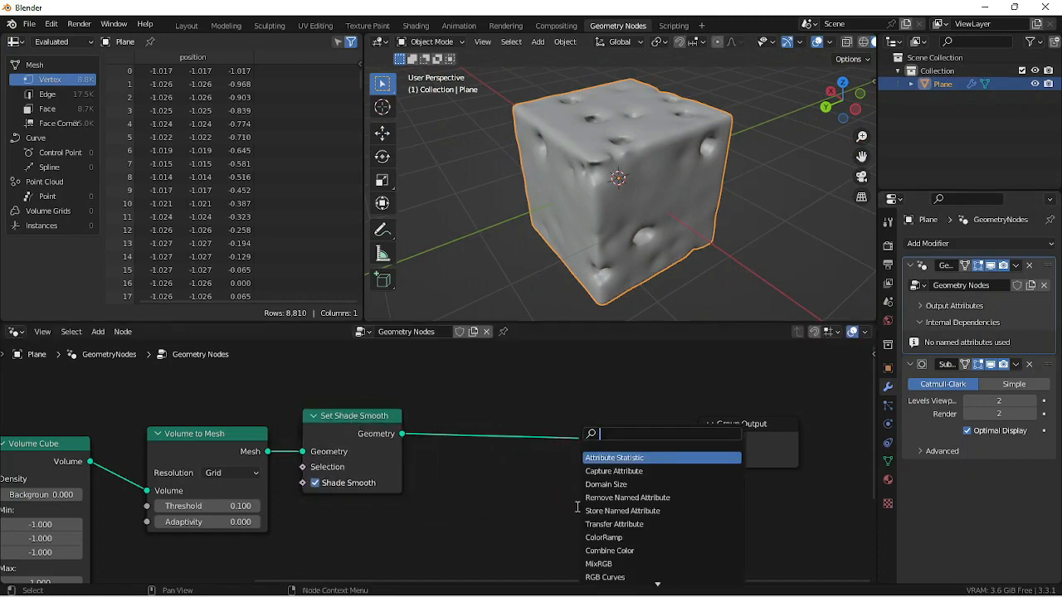
{"action": "type", "text": "set mat"}
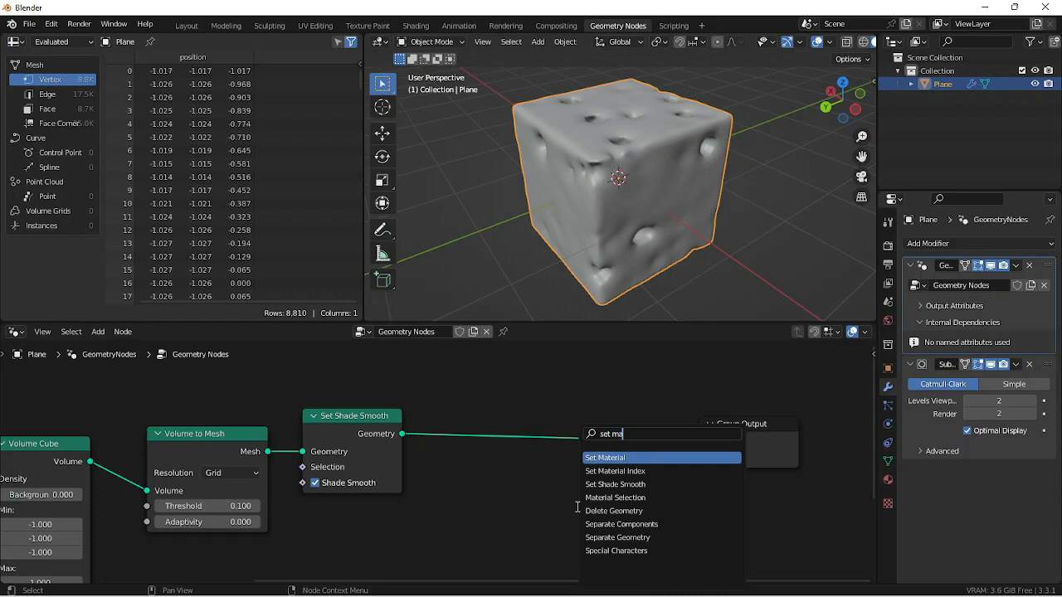
{"action": "key", "text": "Return"}
{"action": "left_click", "coordinate": [506, 390]}
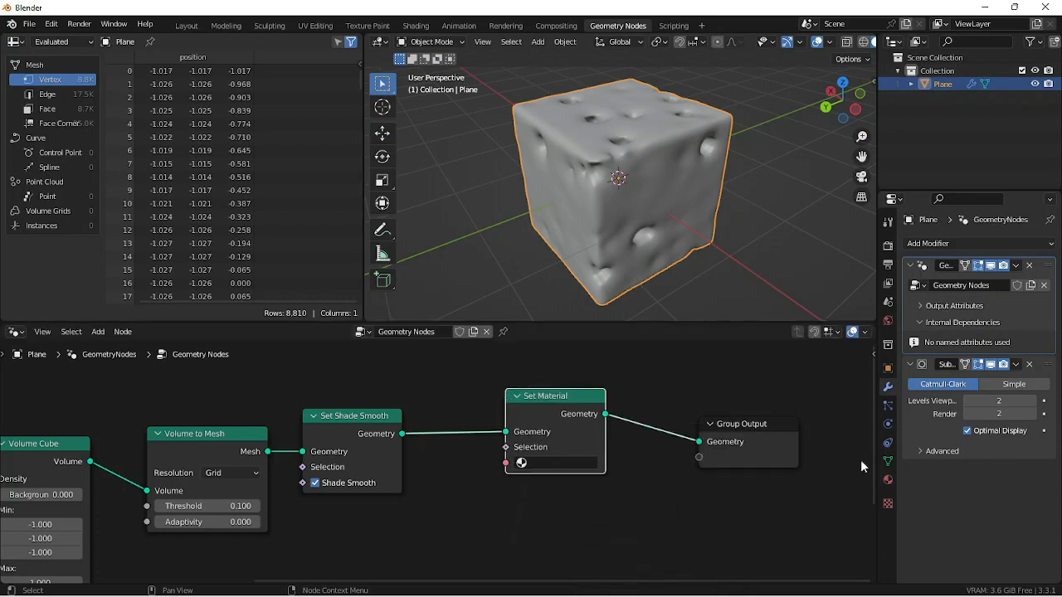
- Create a new material named "chese" for the plane and assign it in the Set Material node
{"action": "left_click", "coordinate": [888, 479]}
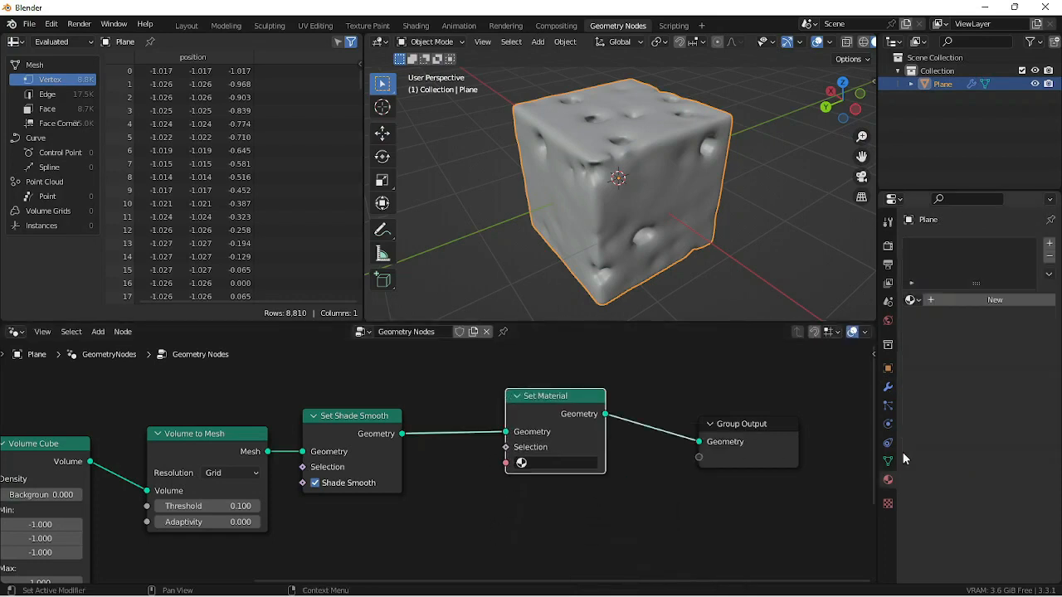
{"action": "left_click", "coordinate": [966, 299]}
{"action": "left_click", "coordinate": [975, 299]}
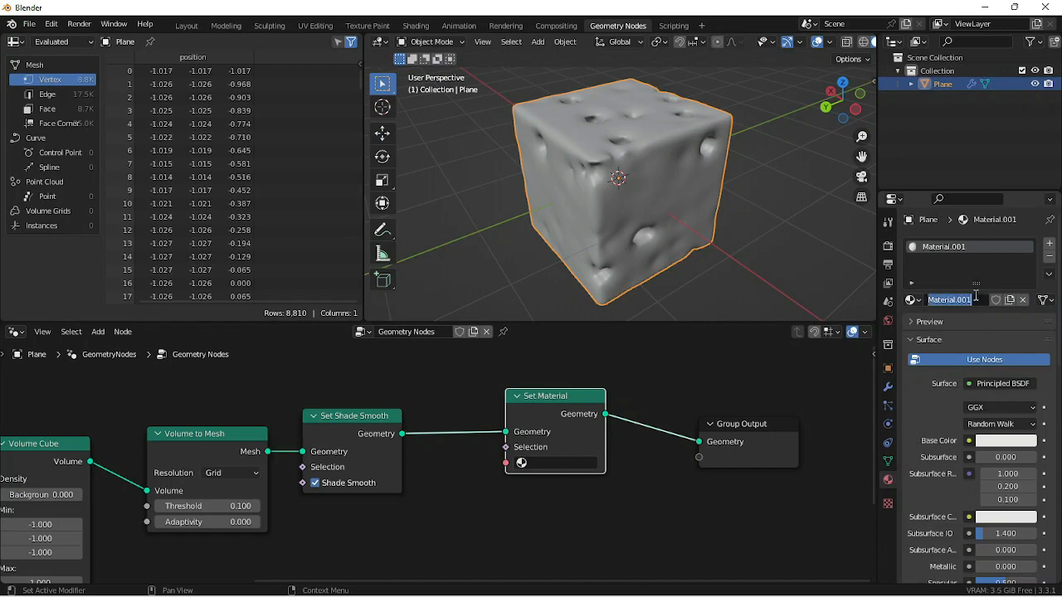
{"action": "type", "text": "chese"}
{"action": "key", "text": "Return"}
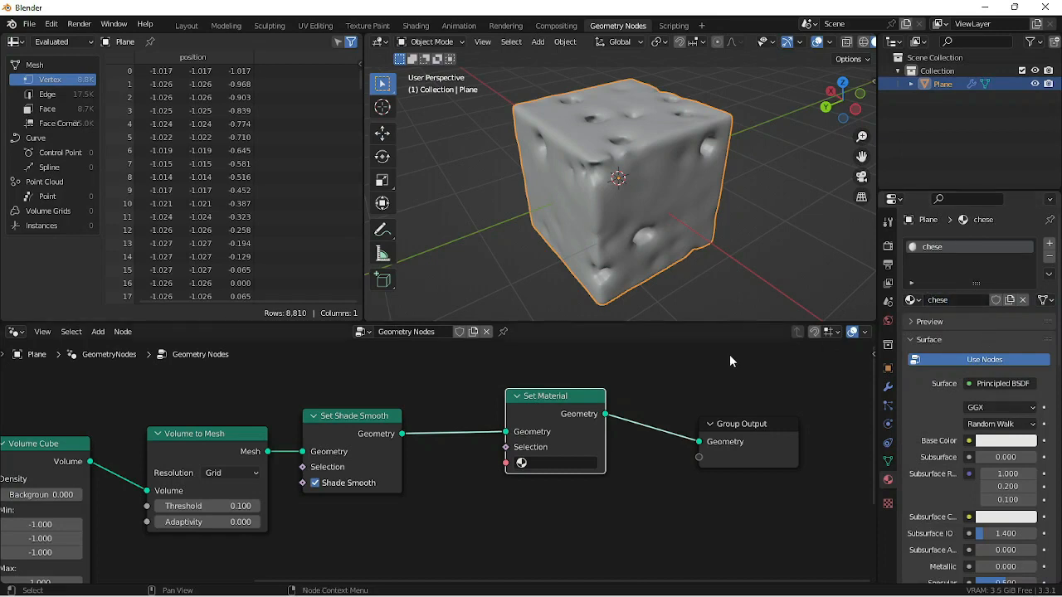
{"action": "left_click", "coordinate": [521, 463]}
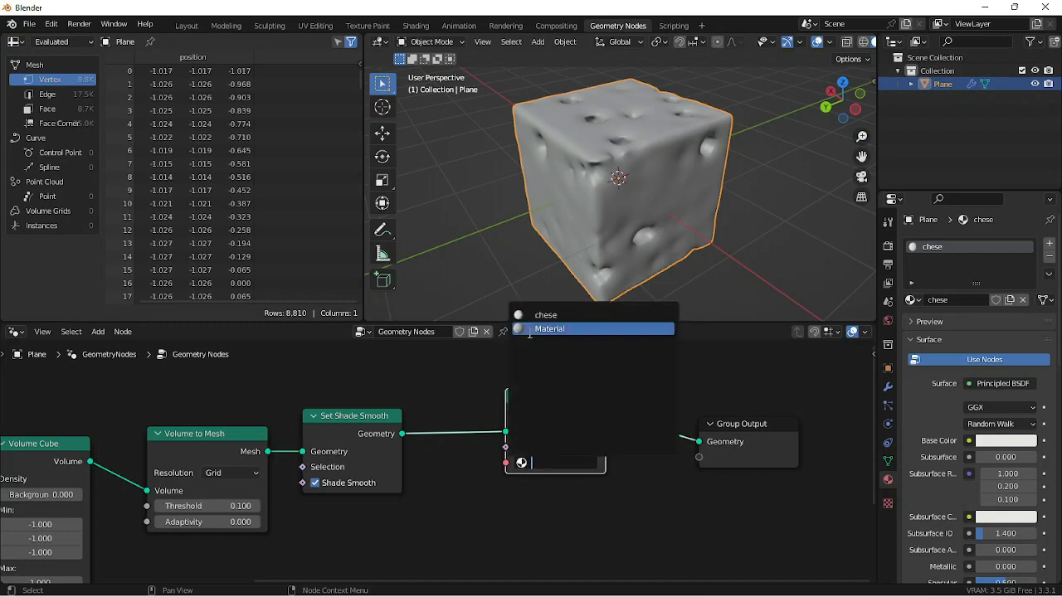
{"action": "left_click", "coordinate": [546, 316]}
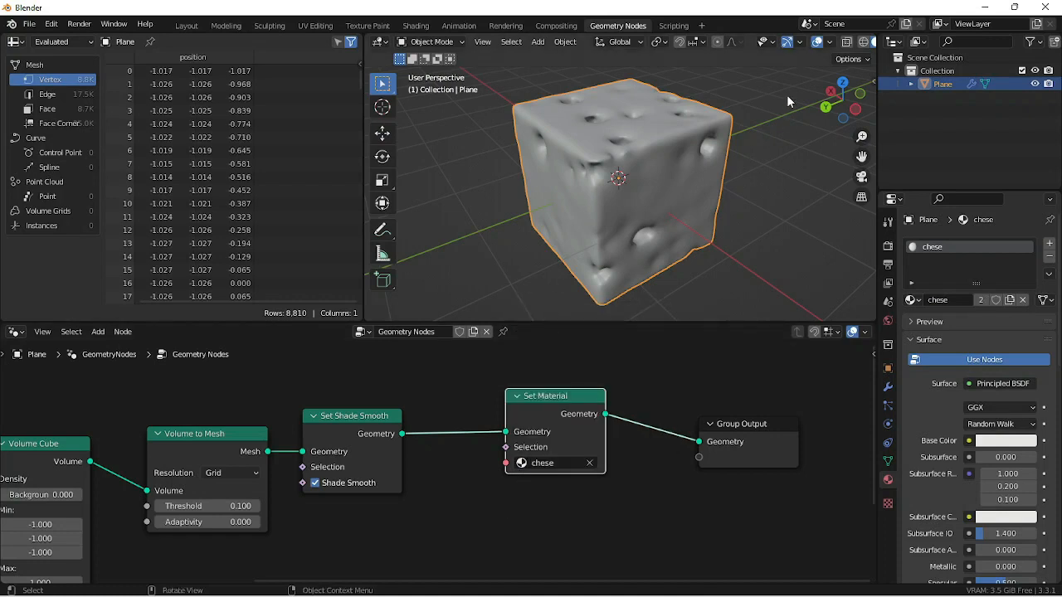
- Switch to the Modeling workspace, leave Edit Mode, and show the cube with Rendered viewport shading
{"action": "left_click", "coordinate": [226, 25]}
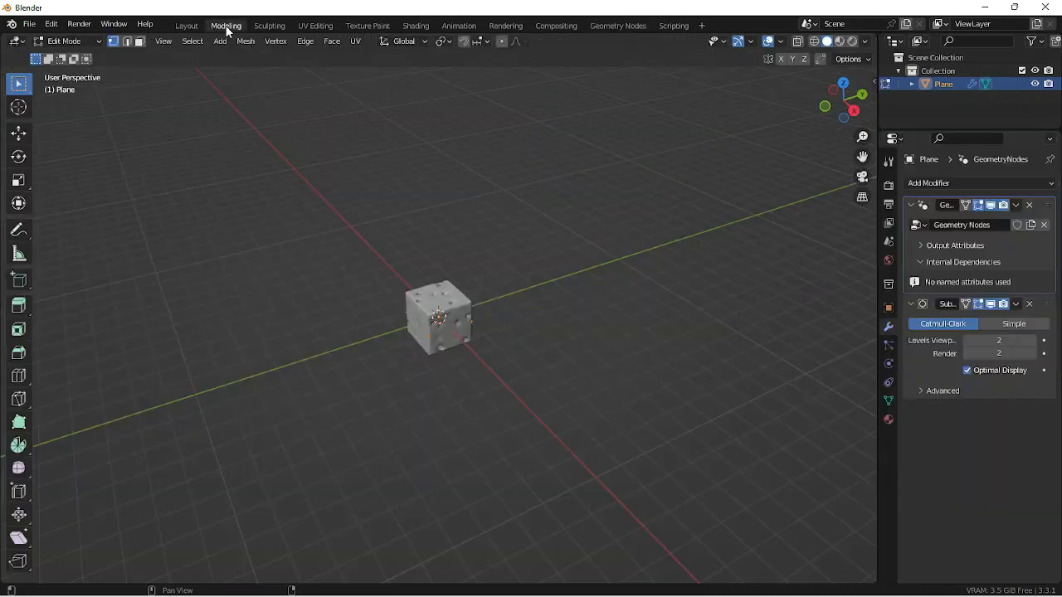
{"action": "middle_click_drag", "start_coordinate": [555, 284], "coordinate": [504, 355]}
{"action": "key", "text": "Tab"}
{"action": "scroll", "coordinate": [463, 351], "scroll_direction": "up", "scroll_amount": 2}
{"action": "left_click", "coordinate": [850, 41]}
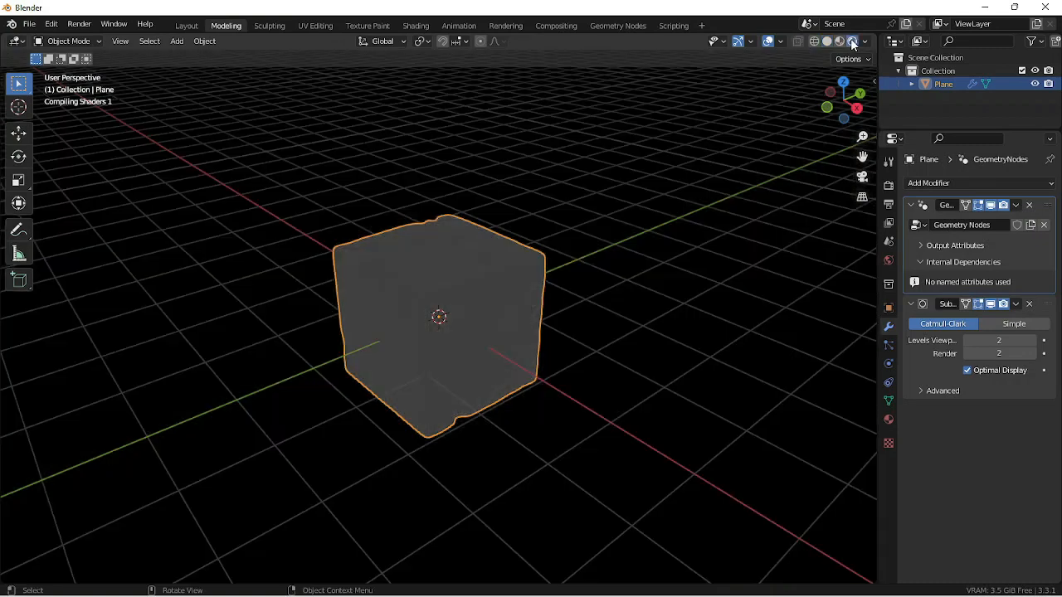
{"action": "mouse_move", "coordinate": [614, 357]}
{"action": "middle_mouse_down"}
{"action": "mouse_move", "coordinate": [581, 337]}
{"action": "mouse_move", "coordinate": [560, 303]}
{"action": "middle_mouse_up"}
{"action": "middle_click_drag", "start_coordinate": [576, 264], "coordinate": [630, 314]}
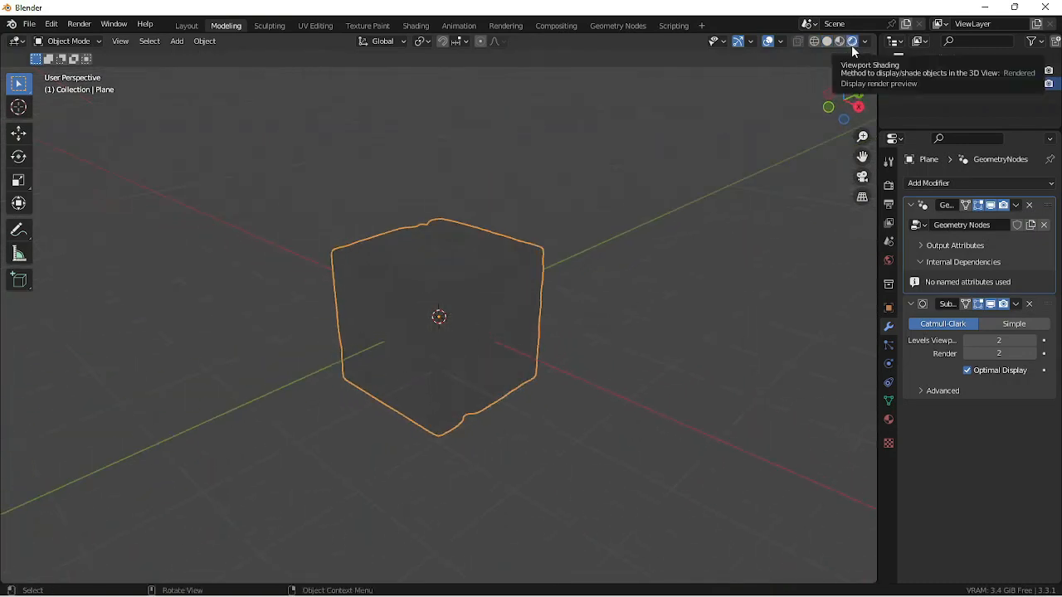
- Set the render engine to Cycles and the render device to GPU Compute
{"action": "left_click", "coordinate": [889, 184]}
{"action": "left_click", "coordinate": [997, 184]}
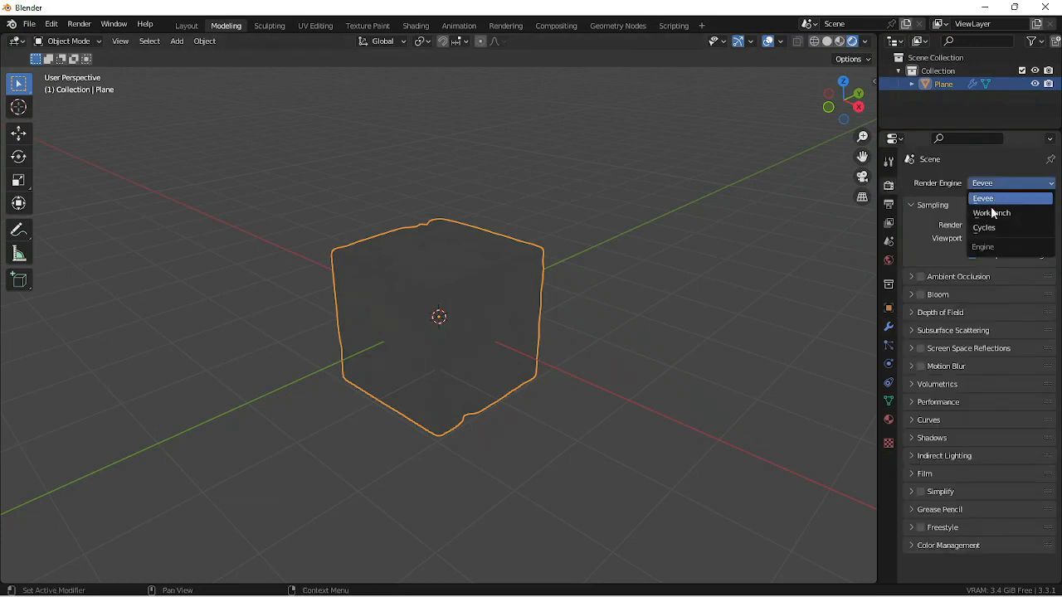
{"action": "left_click", "coordinate": [991, 224]}
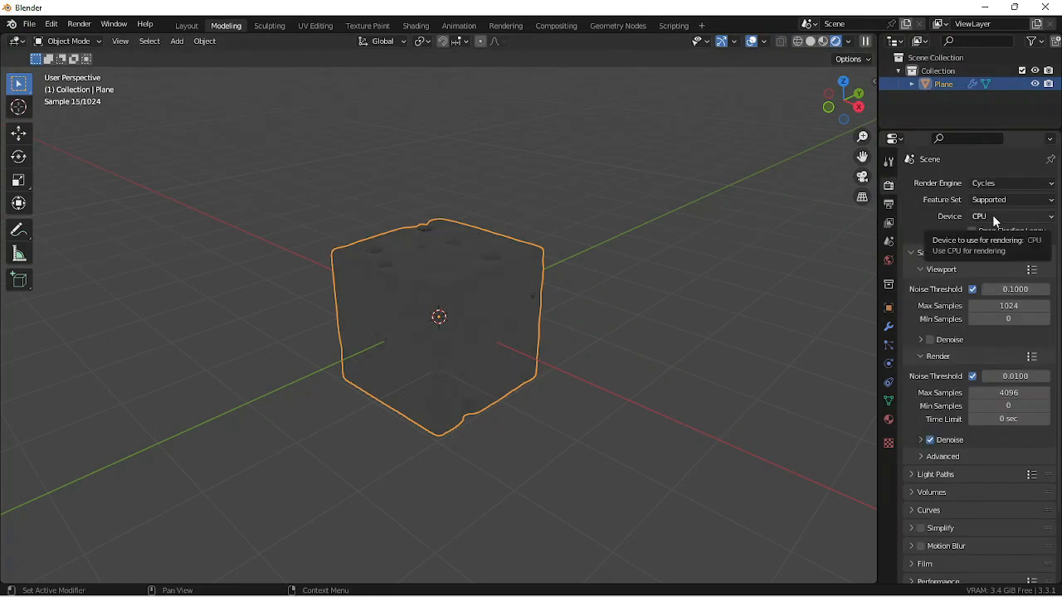
{"action": "left_click", "coordinate": [992, 214]}
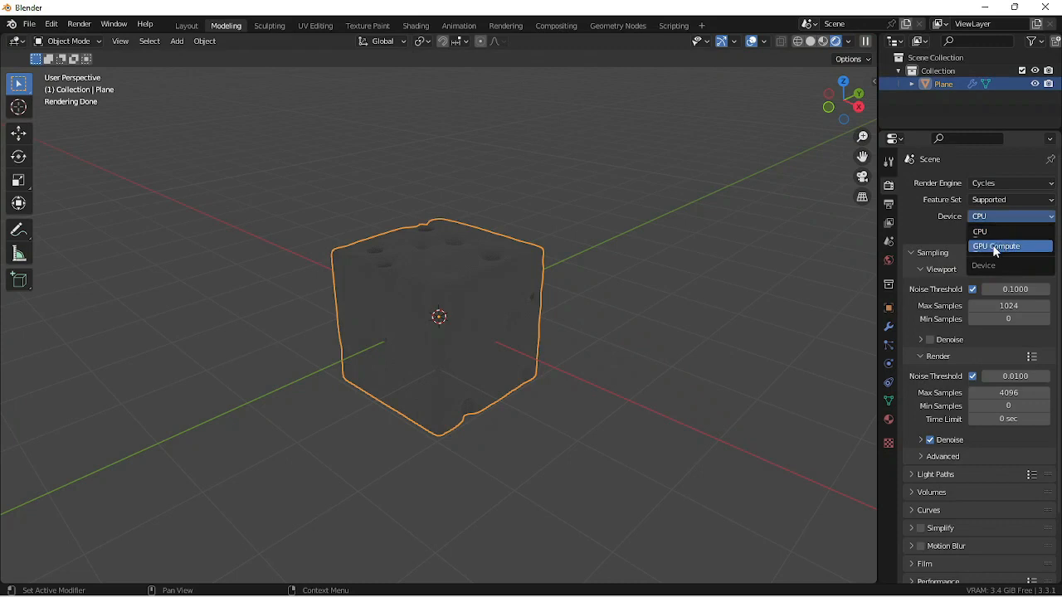
{"action": "left_click", "coordinate": [992, 246]}
{"action": "middle_click_drag", "start_coordinate": [617, 329], "coordinate": [539, 330]}
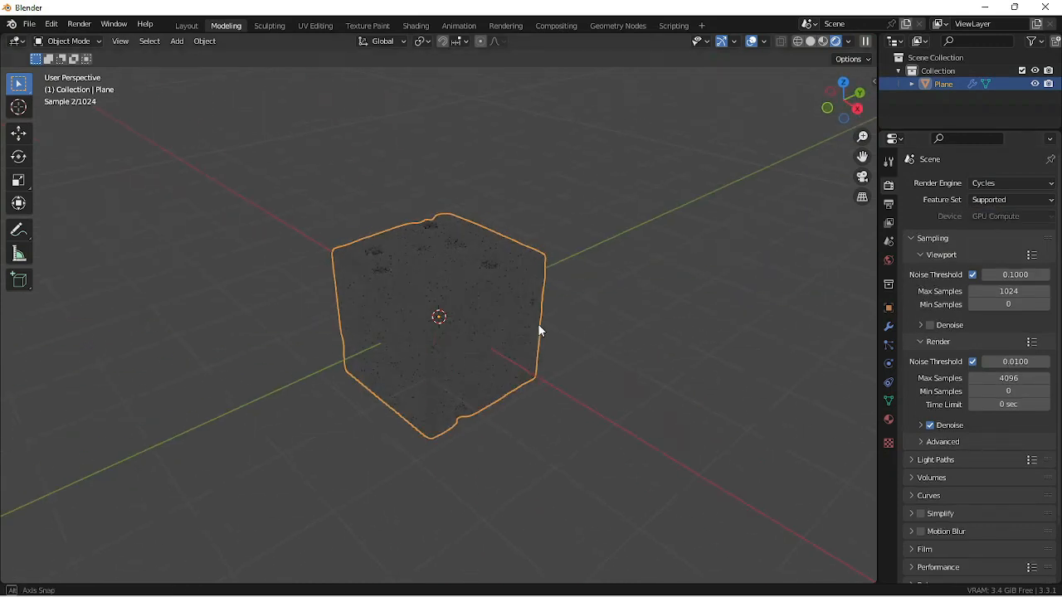
- Unlink the scene's current World and create a new one in its place
{"action": "left_click", "coordinate": [888, 260]}
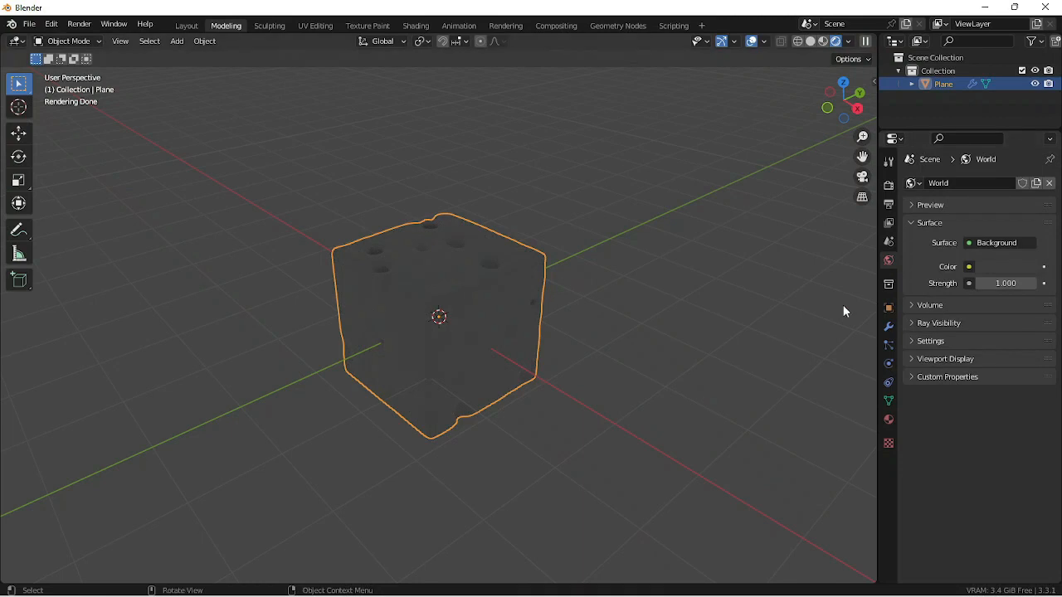
{"action": "left_click", "coordinate": [1048, 182]}
{"action": "middle_click_drag", "start_coordinate": [507, 335], "coordinate": [520, 340]}
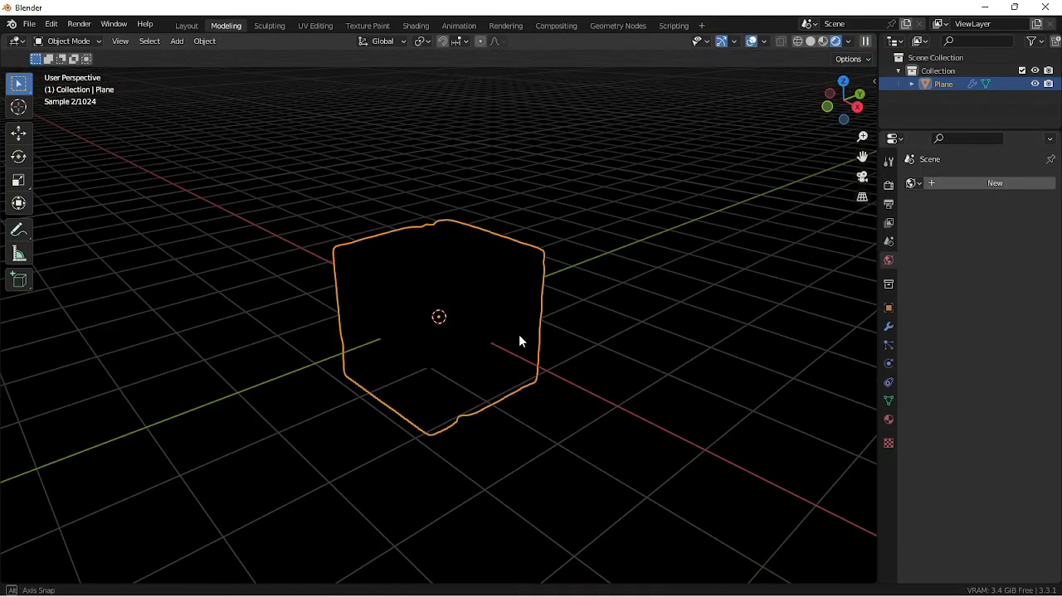
{"action": "left_click", "coordinate": [1003, 183]}
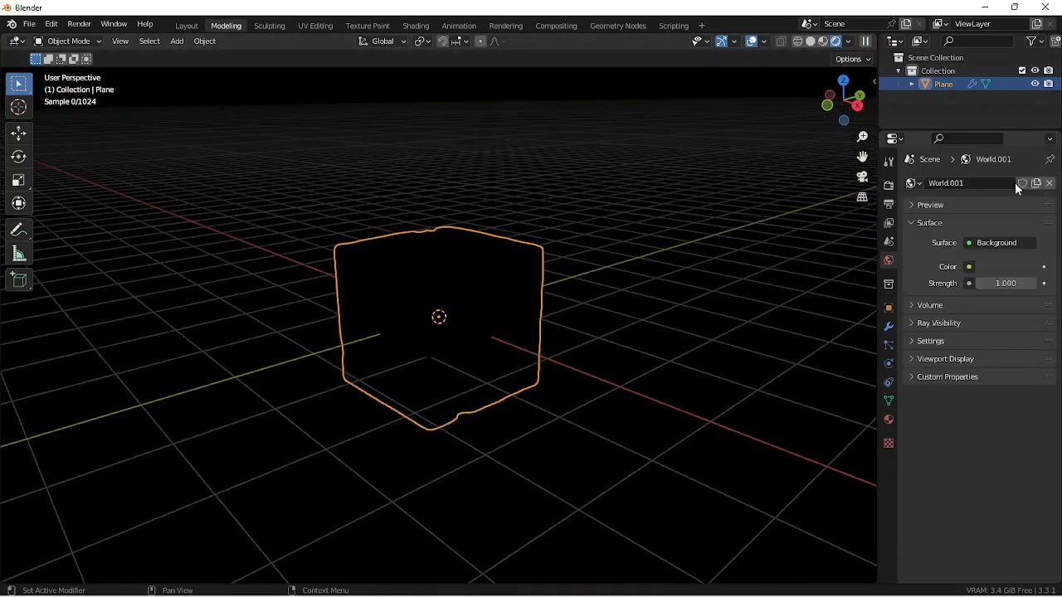
- Use an Environment Texture as the world background color and load the image studio_small_05_4k.tx into it
{"action": "left_click", "coordinate": [970, 242]}
{"action": "left_click", "coordinate": [968, 266]}
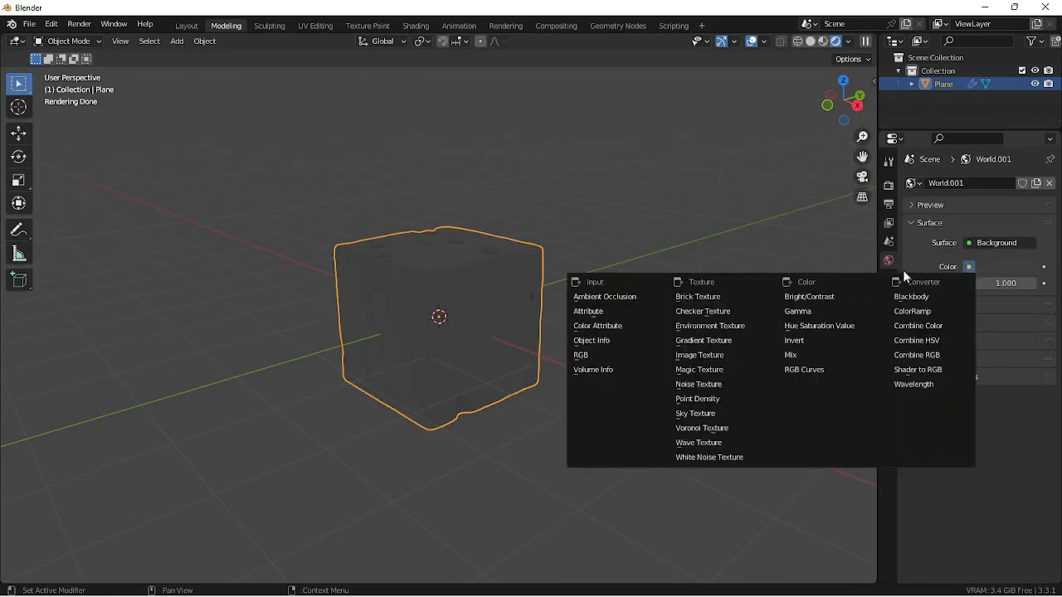
{"action": "left_click", "coordinate": [732, 325]}
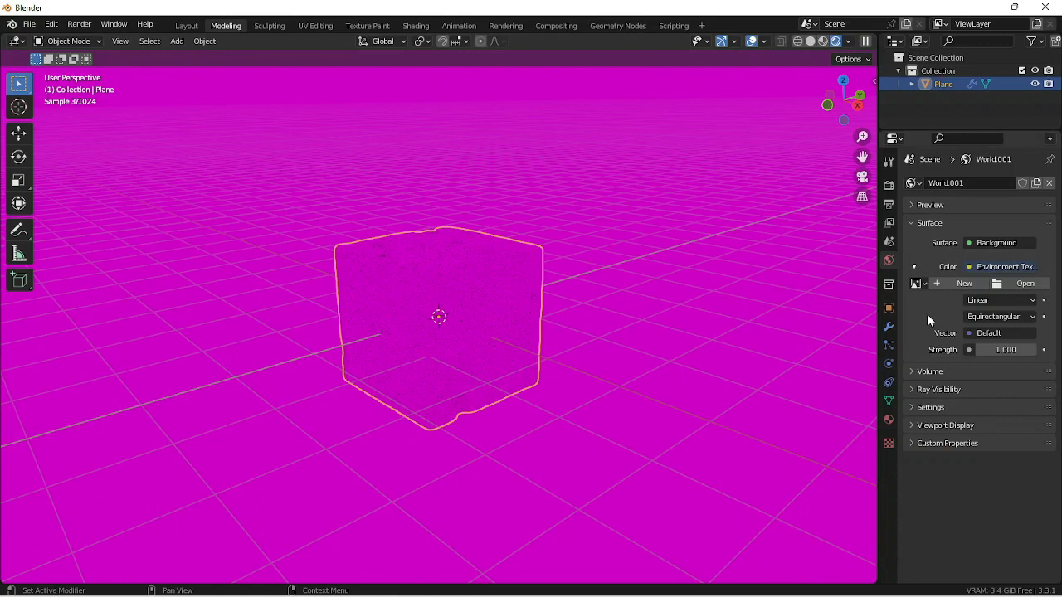
{"action": "left_click", "coordinate": [1000, 280]}
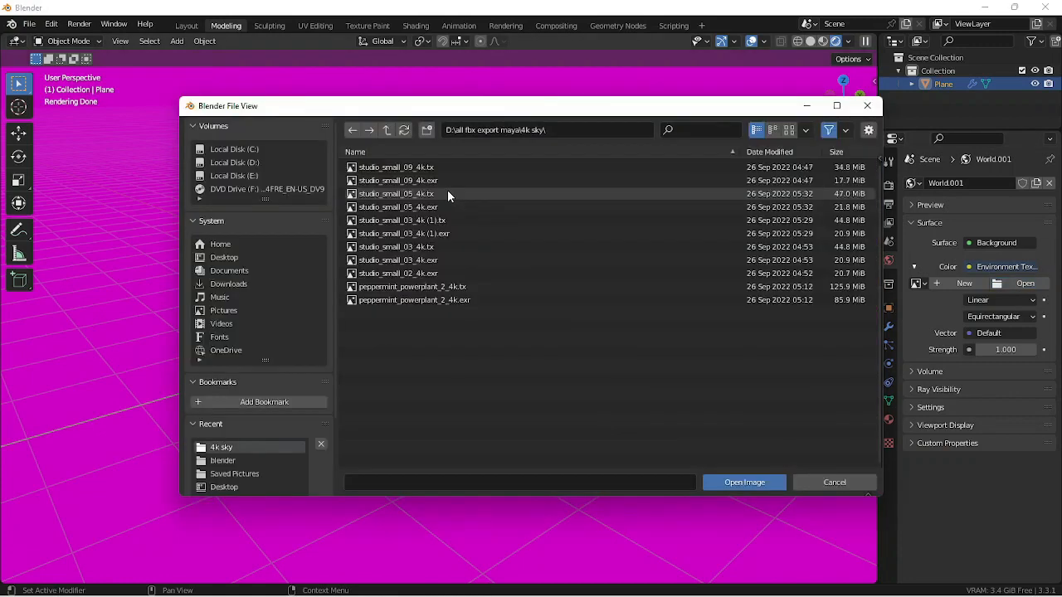
{"action": "left_click", "coordinate": [447, 193]}
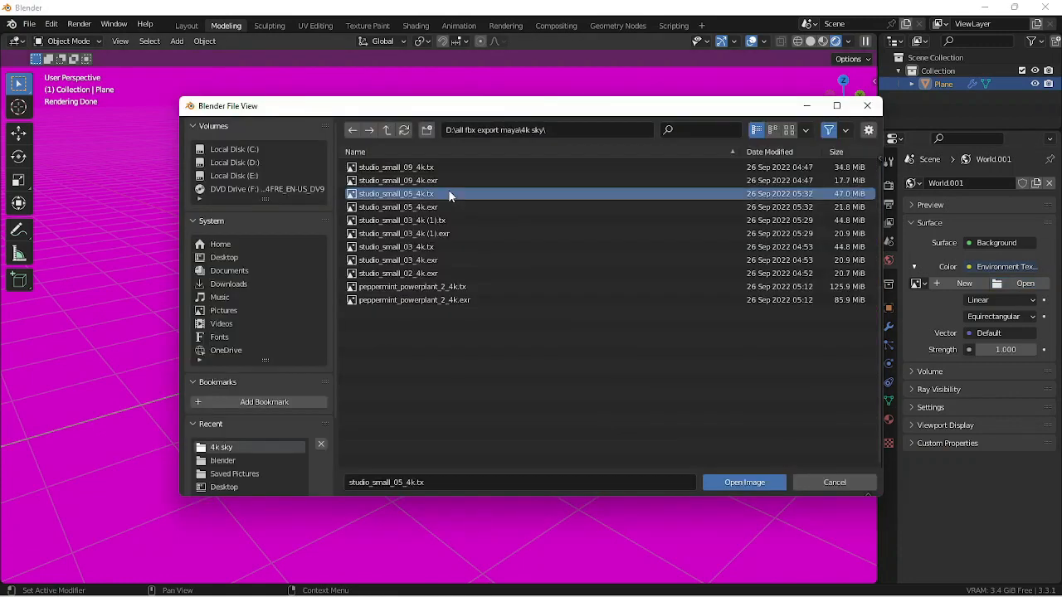
{"action": "left_click", "coordinate": [744, 482]}
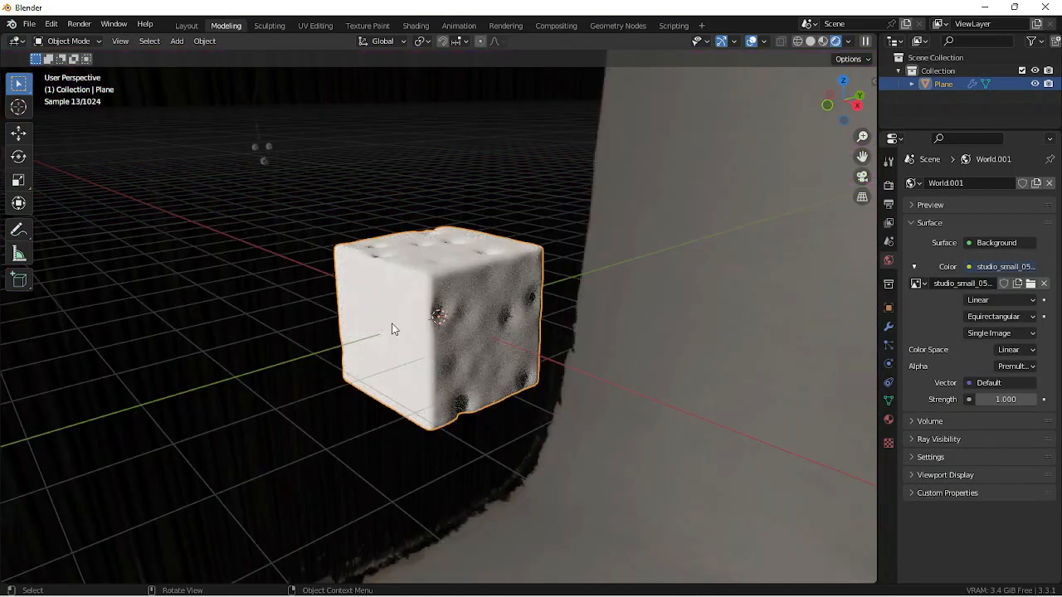
{"action": "middle_click_drag", "start_coordinate": [396, 330], "coordinate": [594, 367]}
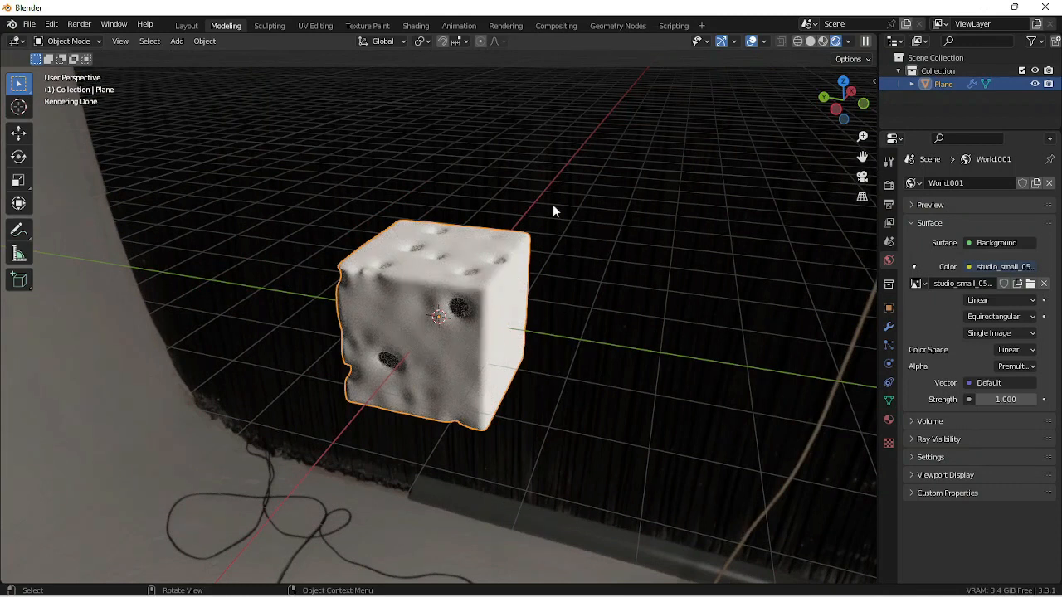
- Return to the Geometry Nodes workspace, widen the 3D viewport, and switch it to Material Preview shading
{"action": "left_click", "coordinate": [617, 26]}
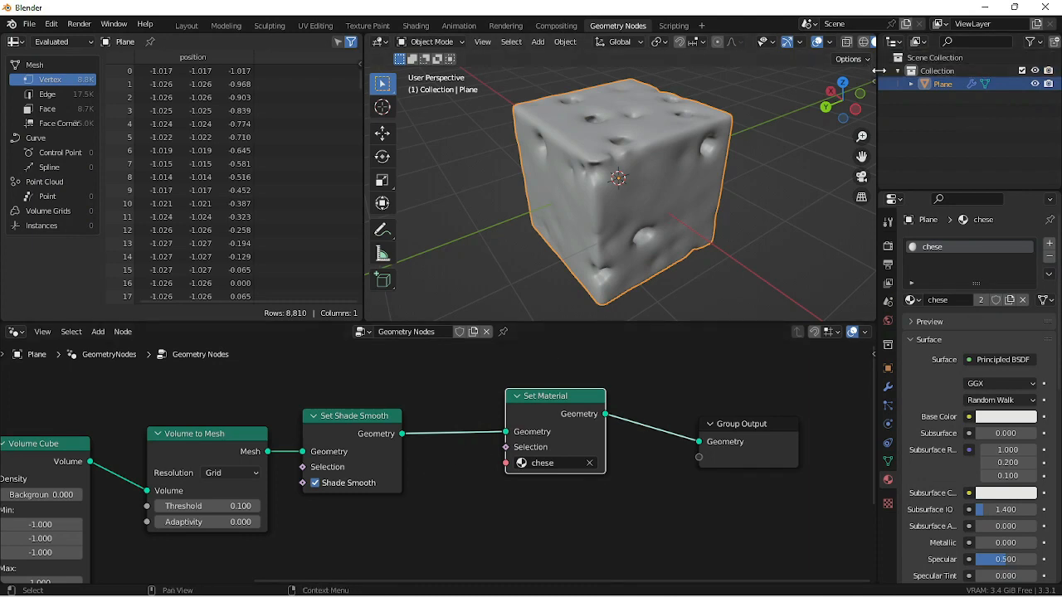
{"action": "left_click_drag", "start_coordinate": [877, 73], "coordinate": [958, 81]}
{"action": "left_click", "coordinate": [928, 43]}
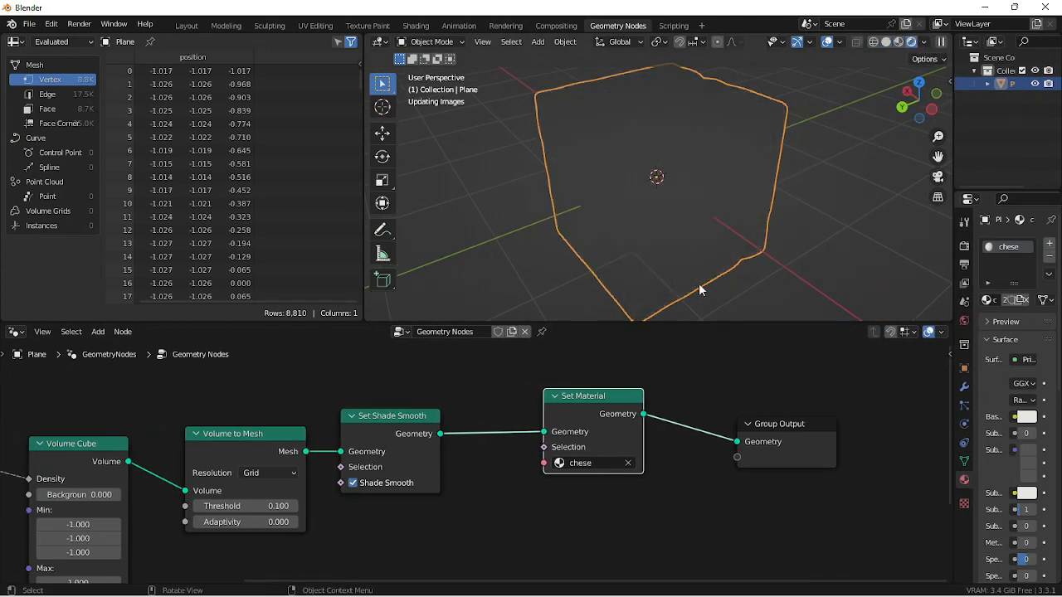
{"action": "middle_click_drag", "start_coordinate": [804, 216], "coordinate": [687, 206]}
{"action": "middle_click_drag", "start_coordinate": [424, 543], "coordinate": [841, 500]}
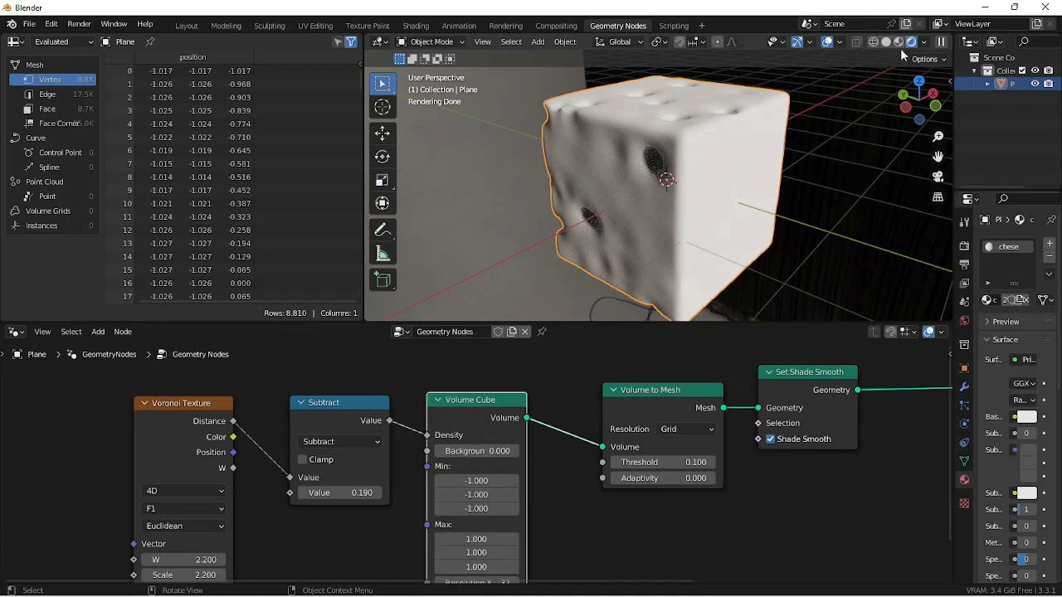
{"action": "left_click", "coordinate": [900, 43]}
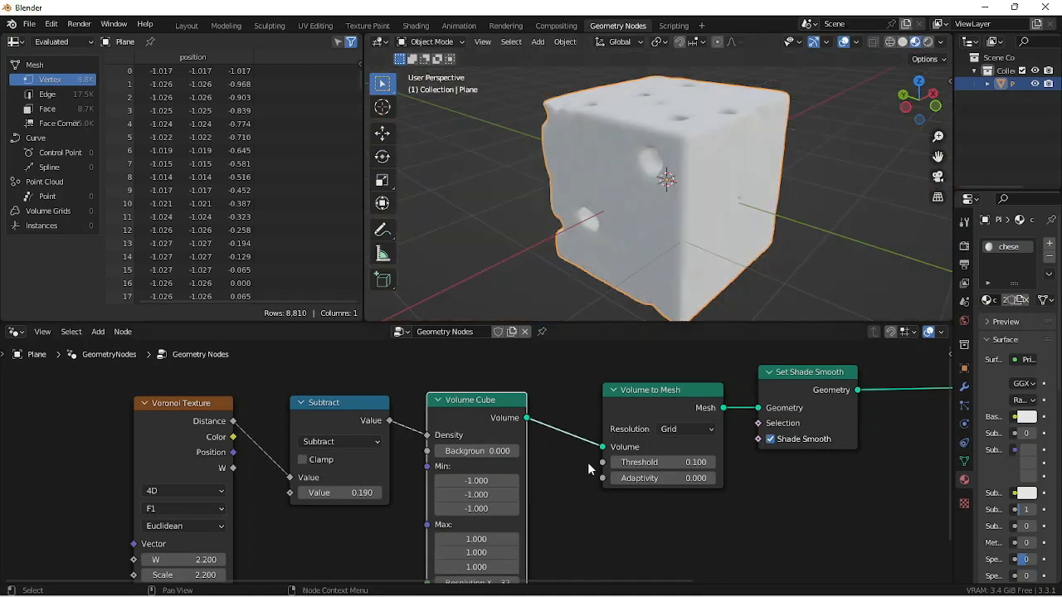
- Insert a Transform node on the link between Volume Cube and Volume to Mesh
{"action": "left_click_drag", "start_coordinate": [649, 399], "coordinate": [671, 396]}
{"action": "left_click", "coordinate": [570, 496]}
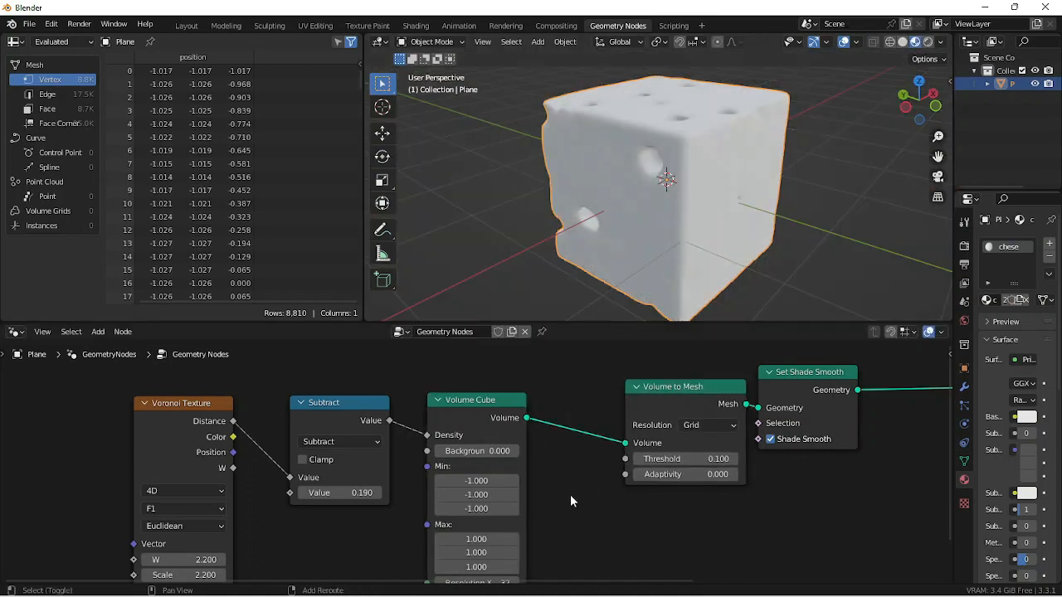
{"action": "key", "text": "shift+a"}
{"action": "type", "text": "s"}
{"action": "type", "text": "tra"}
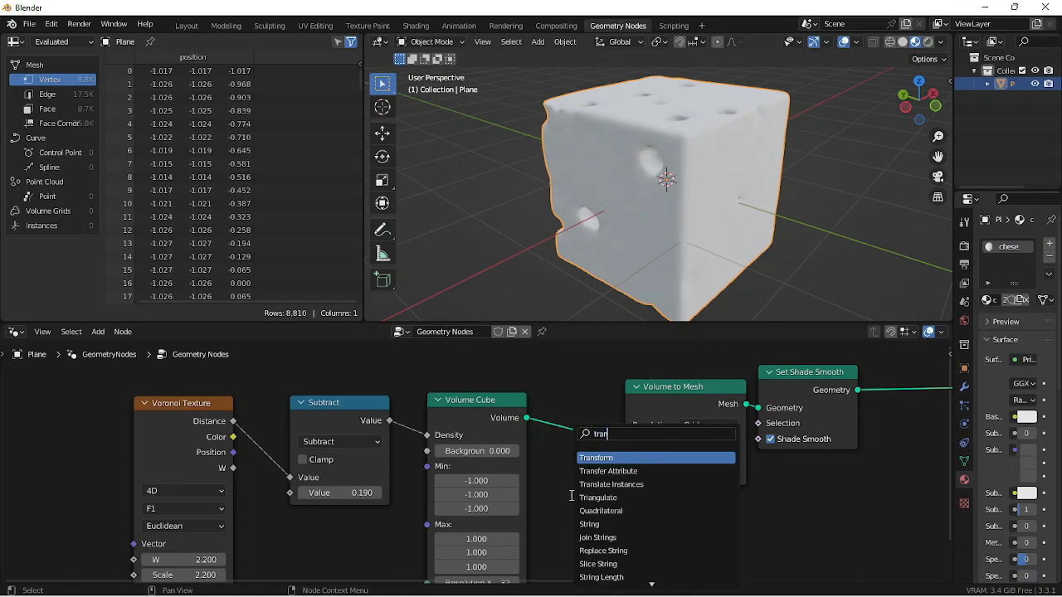
{"action": "key", "text": "Return"}
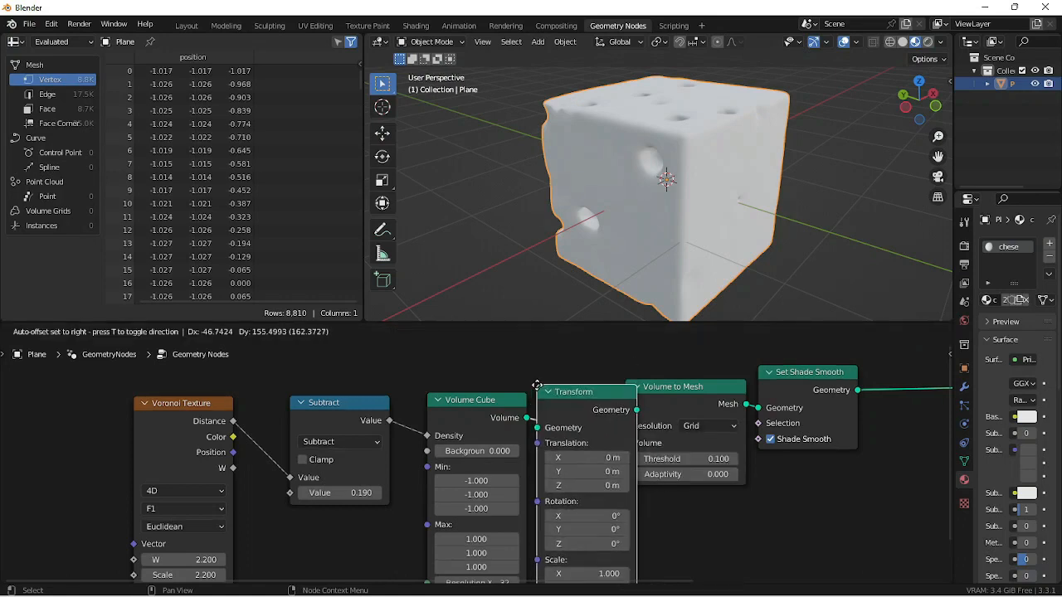
{"action": "left_click", "coordinate": [539, 391]}
- Rotate the volume in the Transform node to 3.1° on Y and -60.5° on Z
{"action": "left_click_drag", "start_coordinate": [634, 529], "coordinate": [498, 544]}
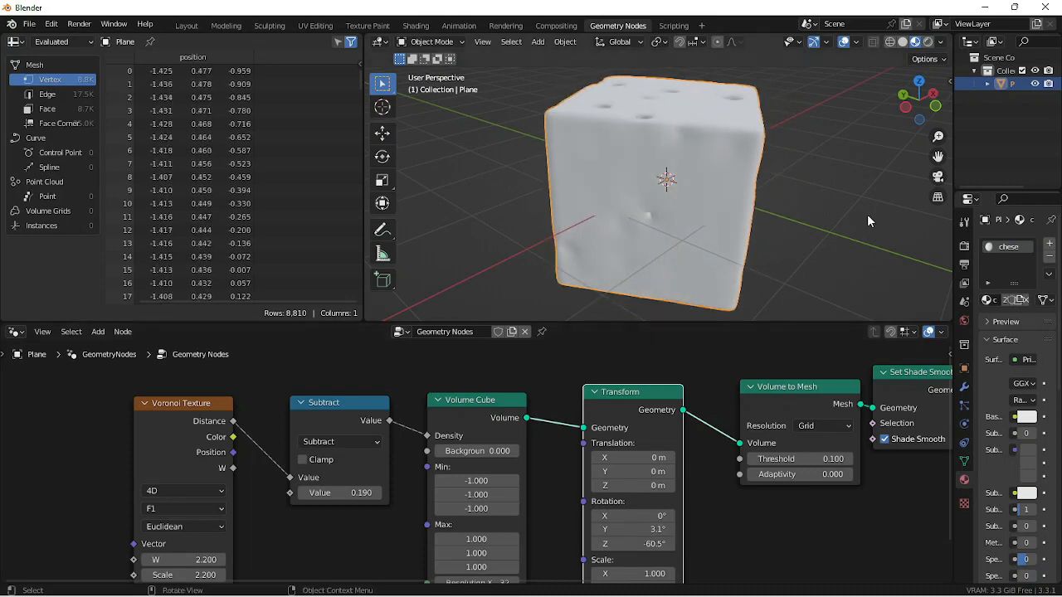
{"action": "middle_click_drag", "start_coordinate": [867, 214], "coordinate": [650, 175]}
{"action": "scroll", "coordinate": [590, 157], "scroll_direction": "down", "scroll_amount": 2}
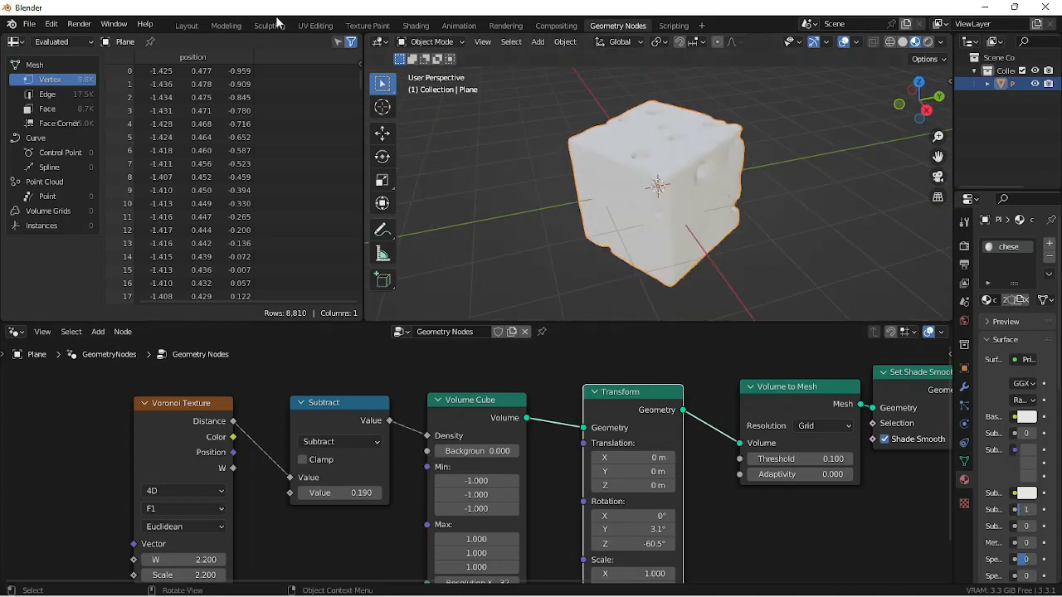
- Switch to the Shading workspace, frame the cube and the chese material's nodes, and enlarge the shader editor
{"action": "left_click", "coordinate": [414, 25]}
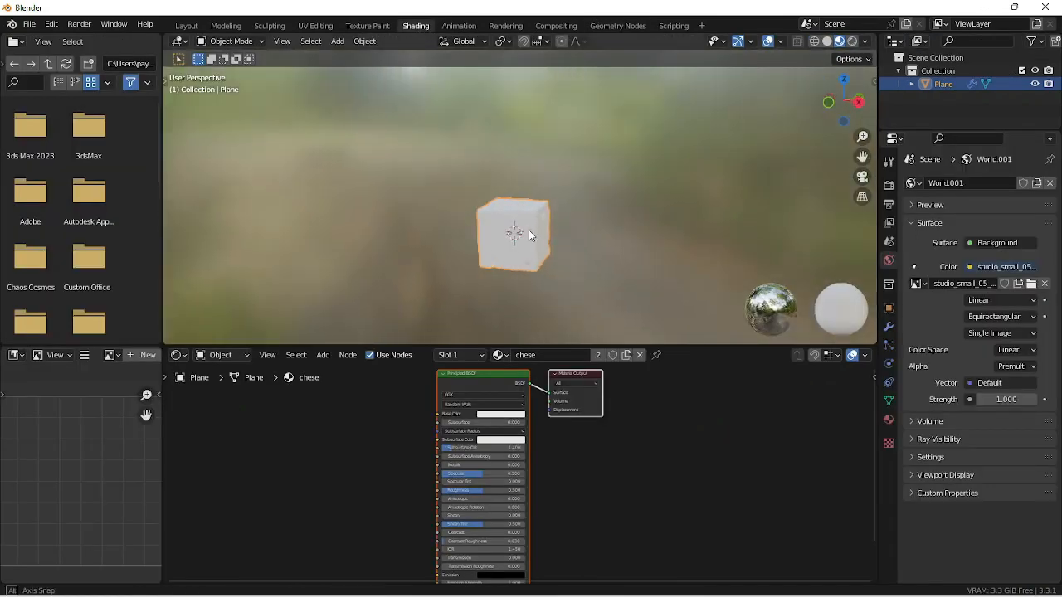
{"action": "scroll", "coordinate": [552, 252], "scroll_direction": "up", "scroll_amount": 5}
{"action": "middle_click_drag", "start_coordinate": [558, 254], "coordinate": [558, 182], "text": "shift"}
{"action": "scroll", "coordinate": [459, 477], "scroll_direction": "up", "scroll_amount": 3}
{"action": "middle_click_drag", "start_coordinate": [395, 427], "coordinate": [559, 484], "text": "shift"}
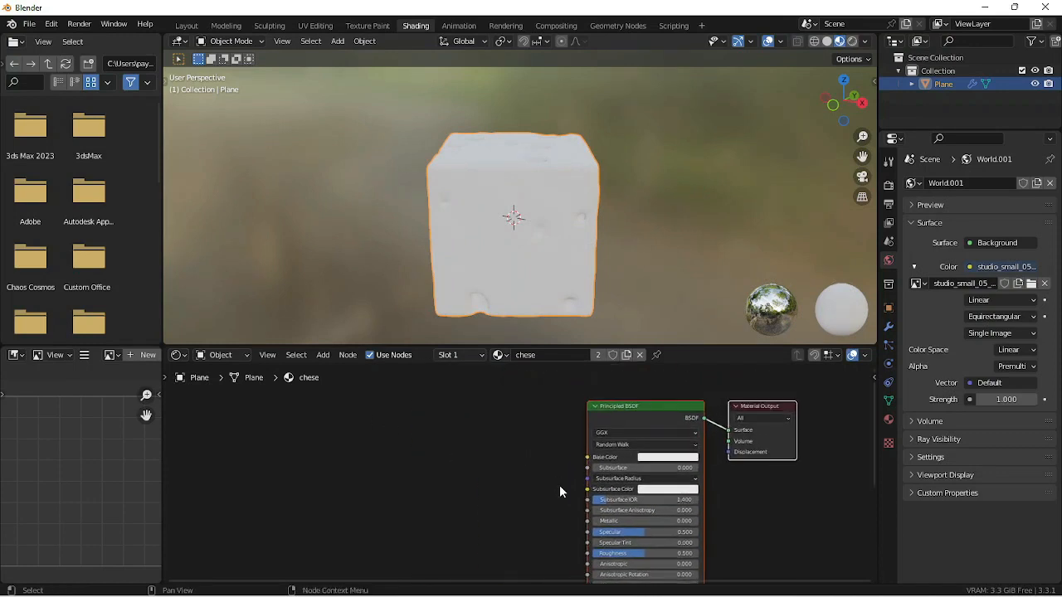
{"action": "scroll", "coordinate": [559, 482], "scroll_direction": "up", "scroll_amount": 2}
{"action": "left_click", "coordinate": [568, 355]}
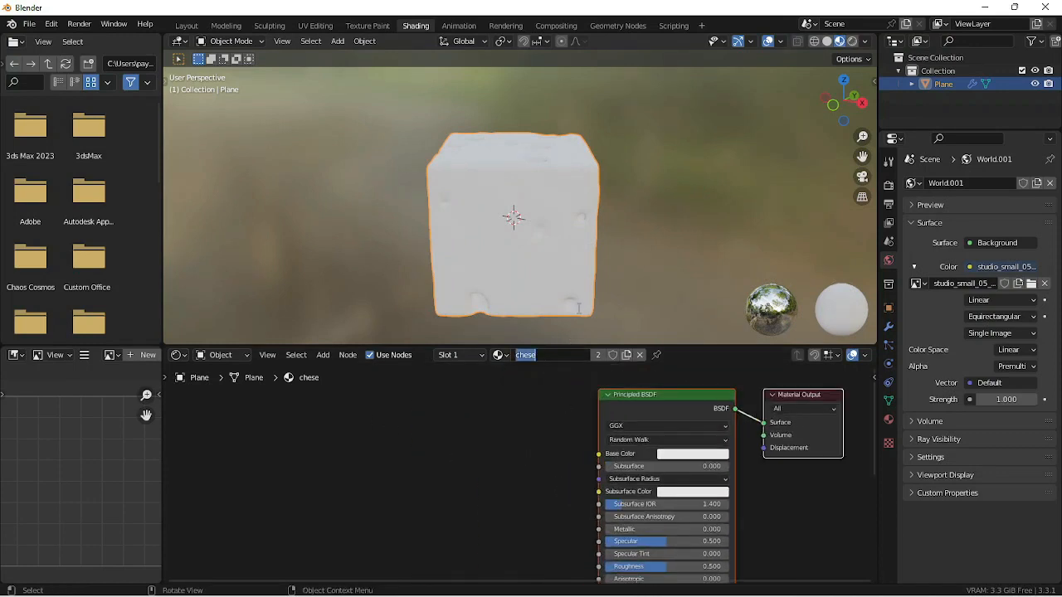
{"action": "left_click", "coordinate": [693, 348]}
{"action": "left_click_drag", "start_coordinate": [689, 344], "coordinate": [693, 286]}
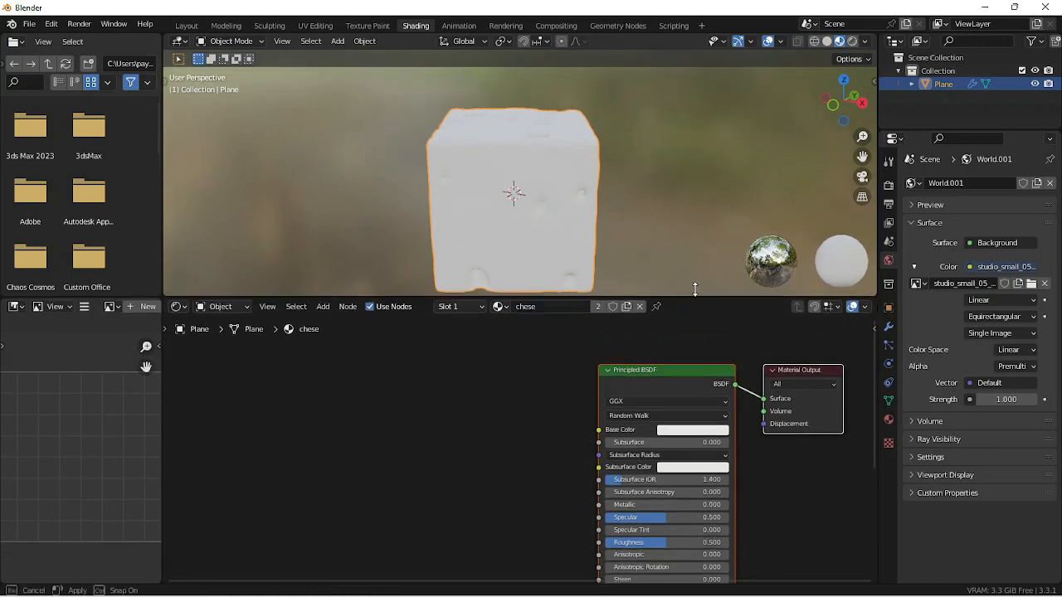
{"action": "middle_click_drag", "start_coordinate": [562, 221], "coordinate": [617, 249]}
{"action": "left_click_drag", "start_coordinate": [655, 380], "coordinate": [539, 365]}
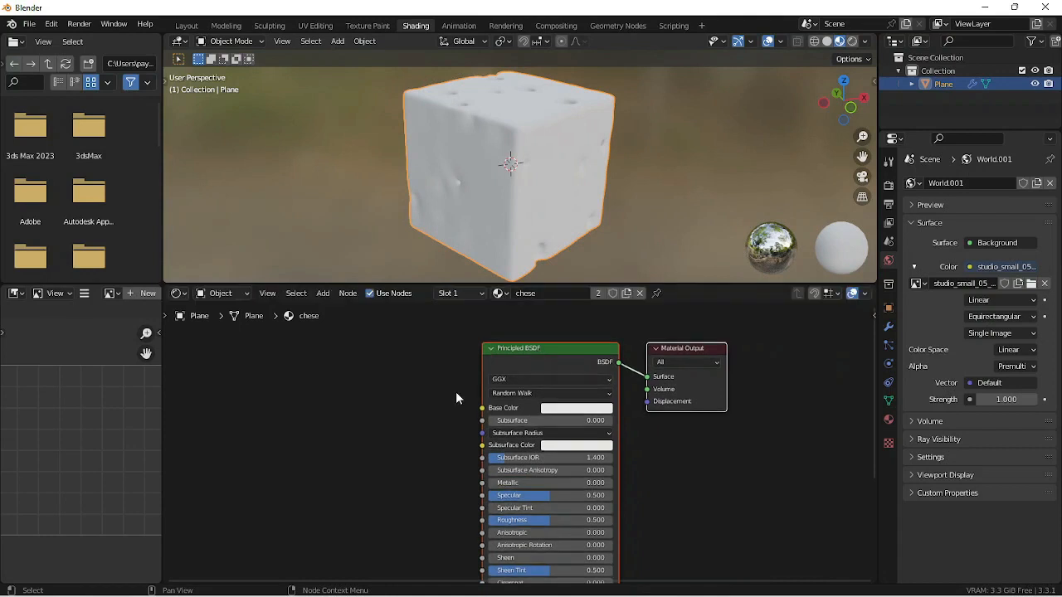
- Add an RGB node to the chese material and place it beside the Principled BSDF's Base Color input
{"action": "left_click", "coordinate": [455, 391]}
{"action": "key", "text": "shift+a"}
{"action": "left_click", "coordinate": [406, 419]}
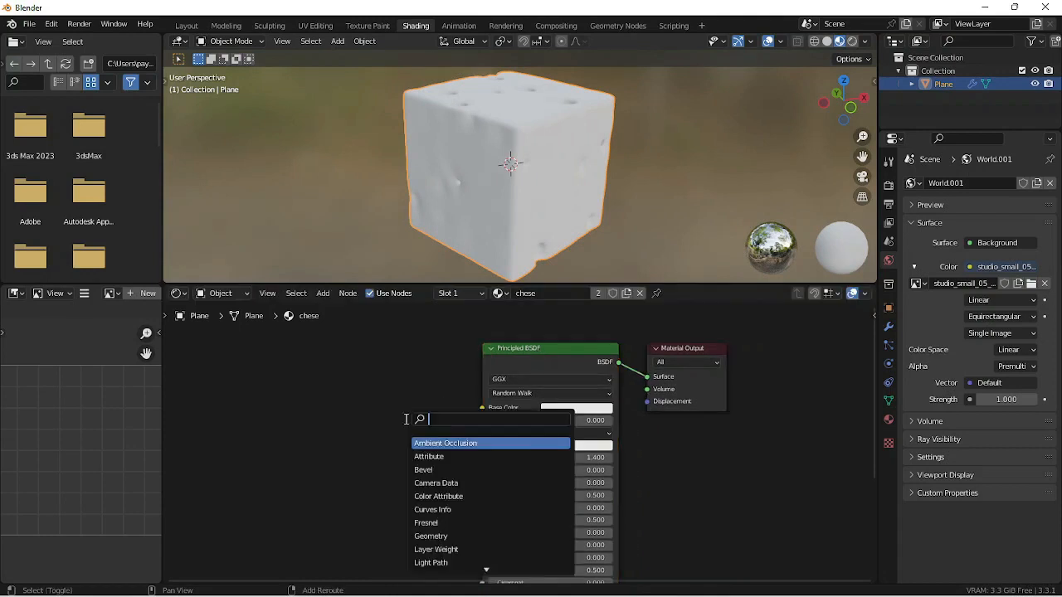
{"action": "type", "text": "rgb"}
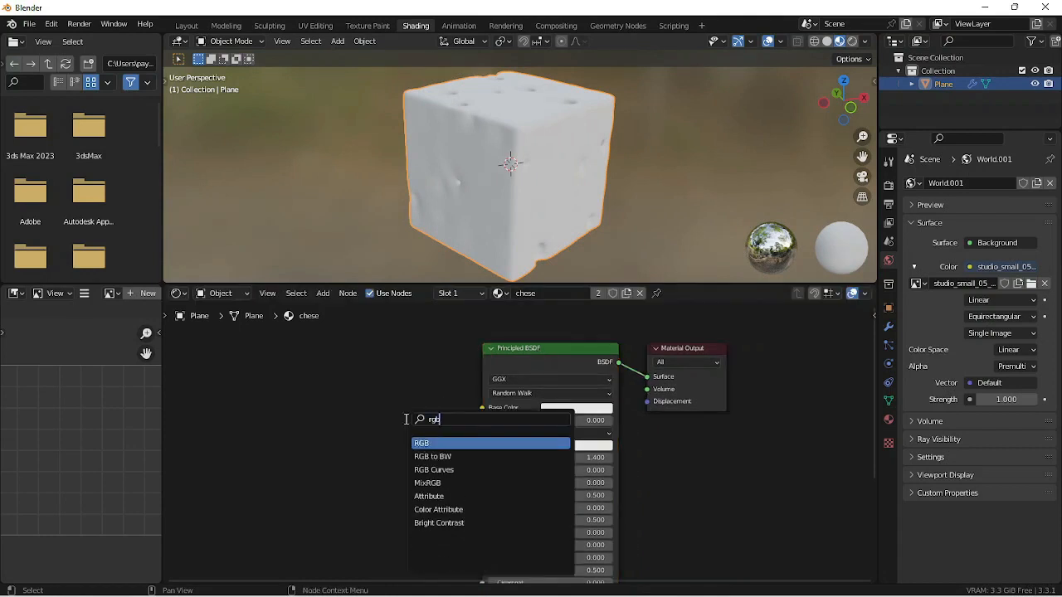
{"action": "key", "text": "Return"}
{"action": "left_click", "coordinate": [367, 385]}
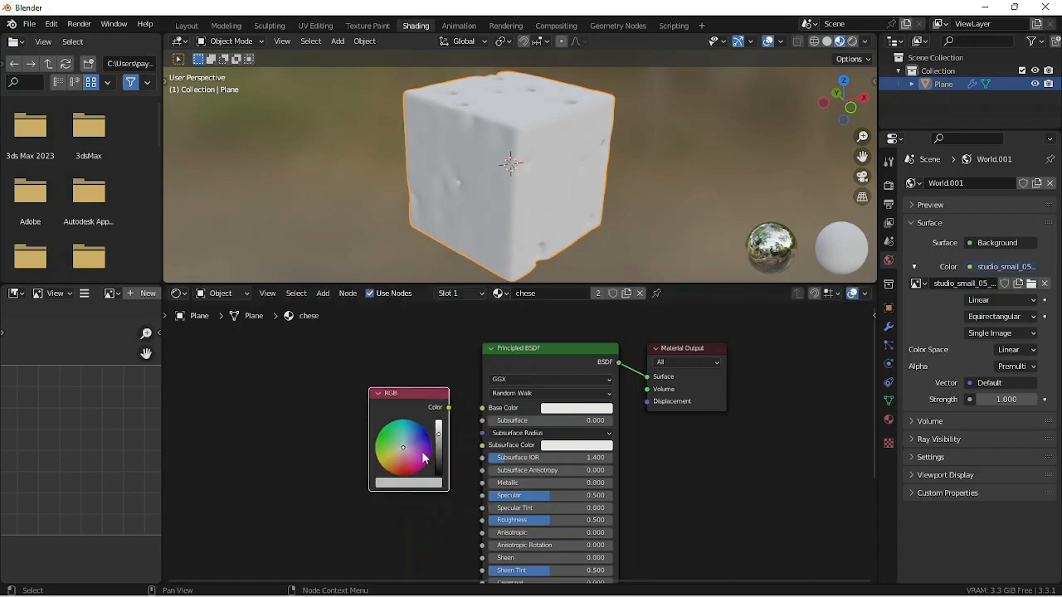
- Set the RGB node to a light yellow with saturation 0.737 and value 1.000, and connect it to the Principled BSDF's Base Color
{"action": "scroll", "coordinate": [425, 468], "scroll_direction": "up", "scroll_amount": 3}
{"action": "left_click_drag", "start_coordinate": [399, 430], "coordinate": [390, 408]}
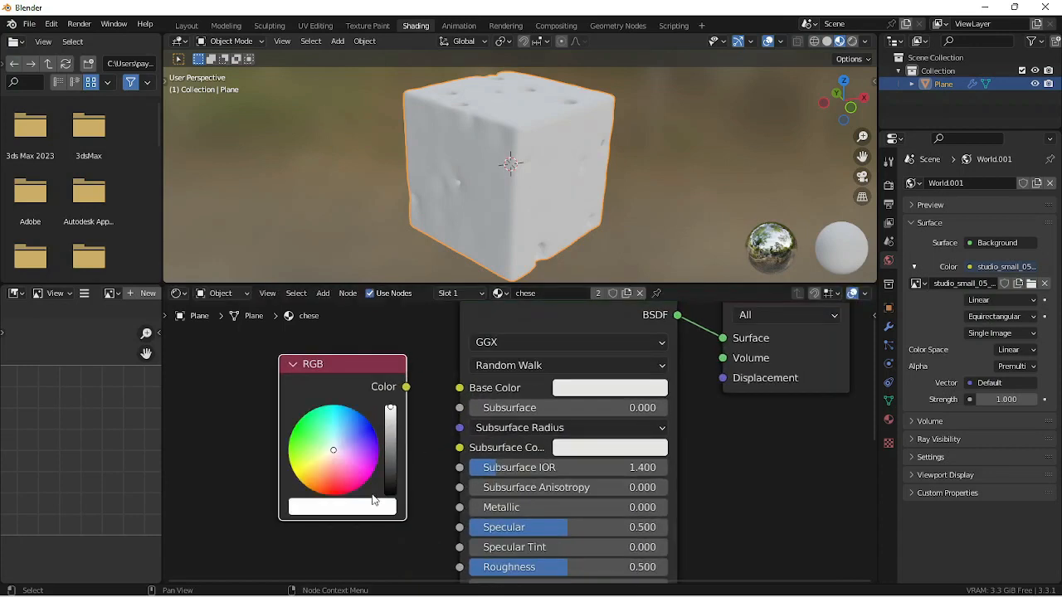
{"action": "left_click", "coordinate": [367, 510]}
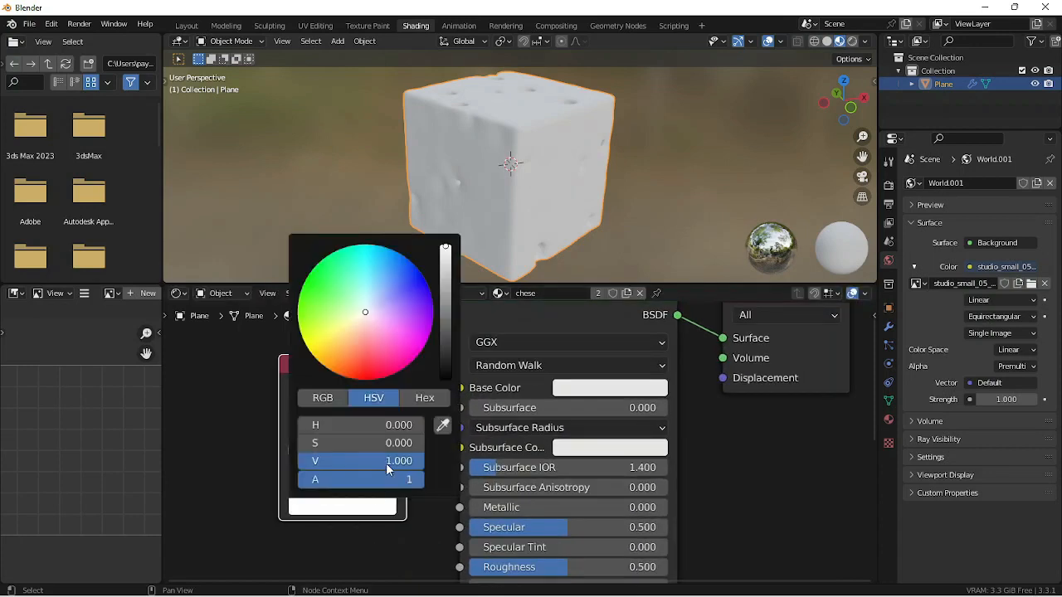
{"action": "left_click_drag", "start_coordinate": [386, 463], "coordinate": [387, 463]}
{"action": "mouse_move", "coordinate": [315, 443]}
{"action": "left_mouse_down"}
{"action": "mouse_move", "coordinate": [350, 443]}
{"action": "mouse_move", "coordinate": [329, 425]}
{"action": "mouse_move", "coordinate": [390, 443]}
{"action": "left_mouse_up"}
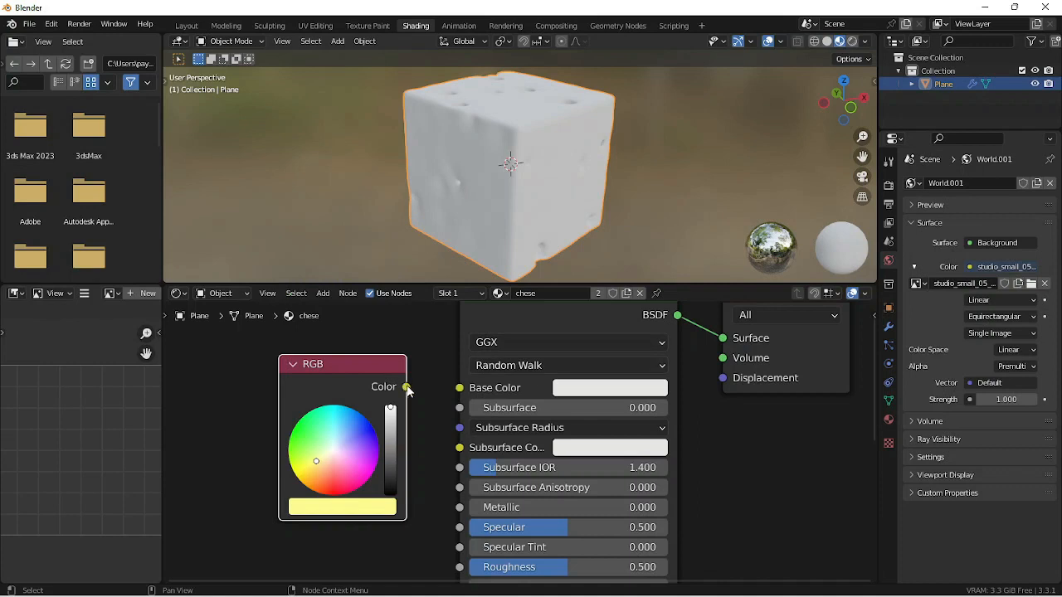
{"action": "left_click_drag", "start_coordinate": [406, 386], "coordinate": [460, 387]}
{"action": "middle_click_drag", "start_coordinate": [535, 144], "coordinate": [475, 181]}
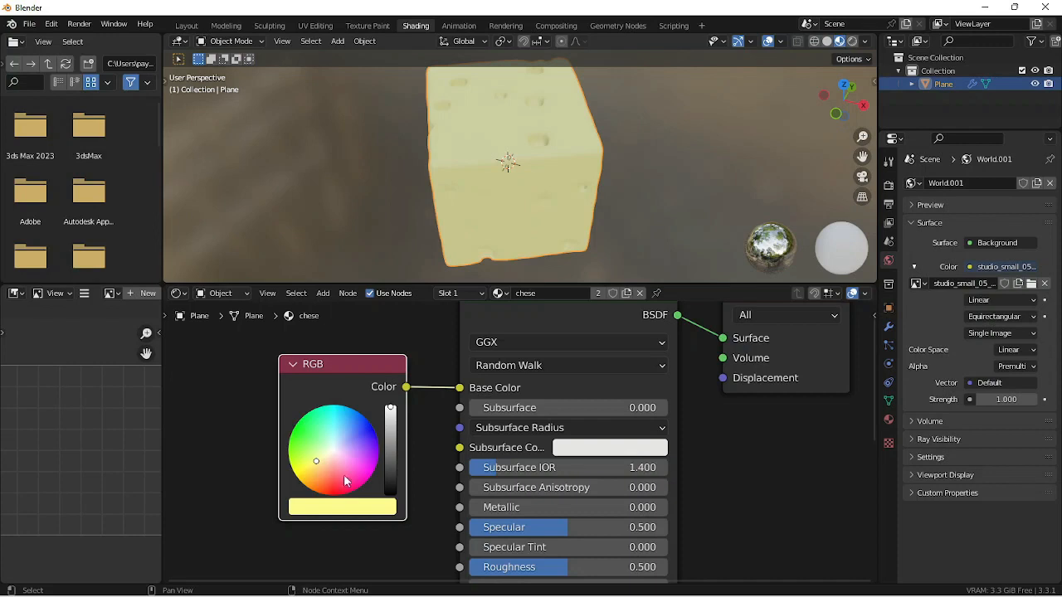
- Set the RGB node's colour to a hue of 0.113 and a saturation of 0.842
{"action": "left_click", "coordinate": [361, 512]}
{"action": "left_click", "coordinate": [386, 421]}
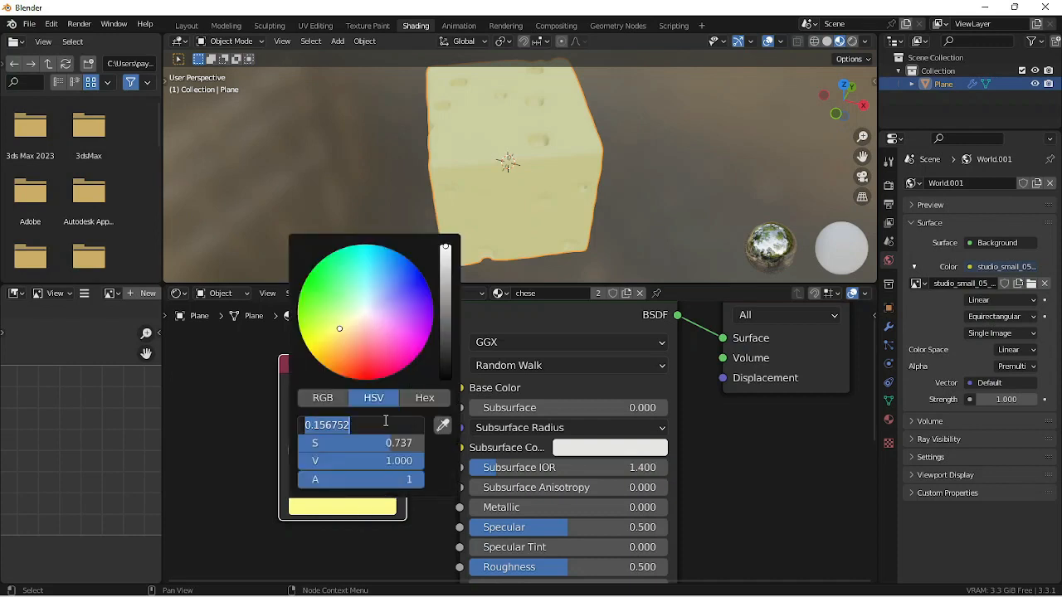
{"action": "type", "text": "0"}
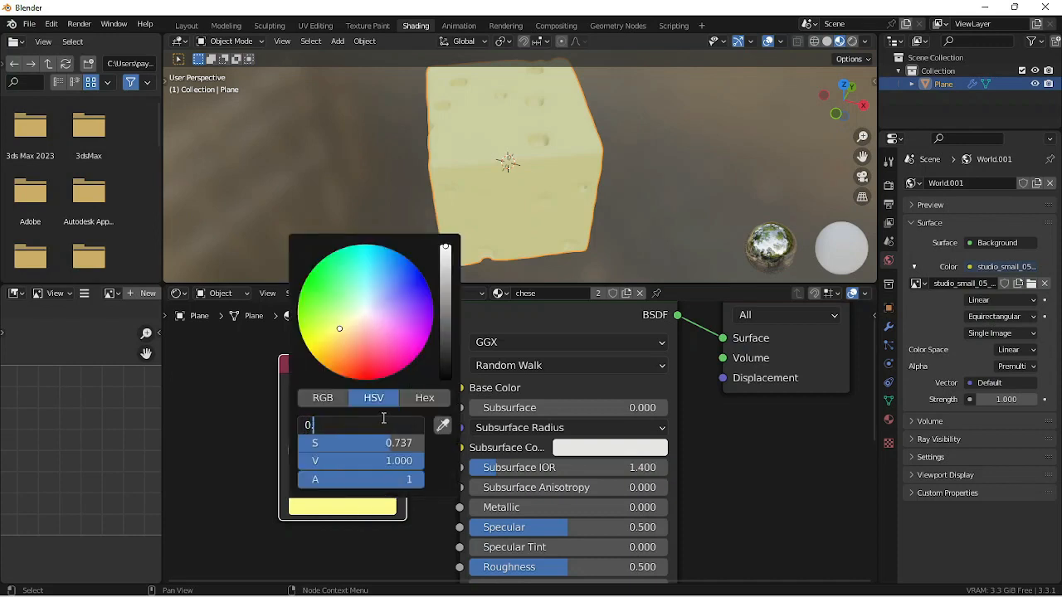
{"action": "type", "text": ".113"}
{"action": "key", "text": "Return"}
{"action": "left_click", "coordinate": [384, 441]}
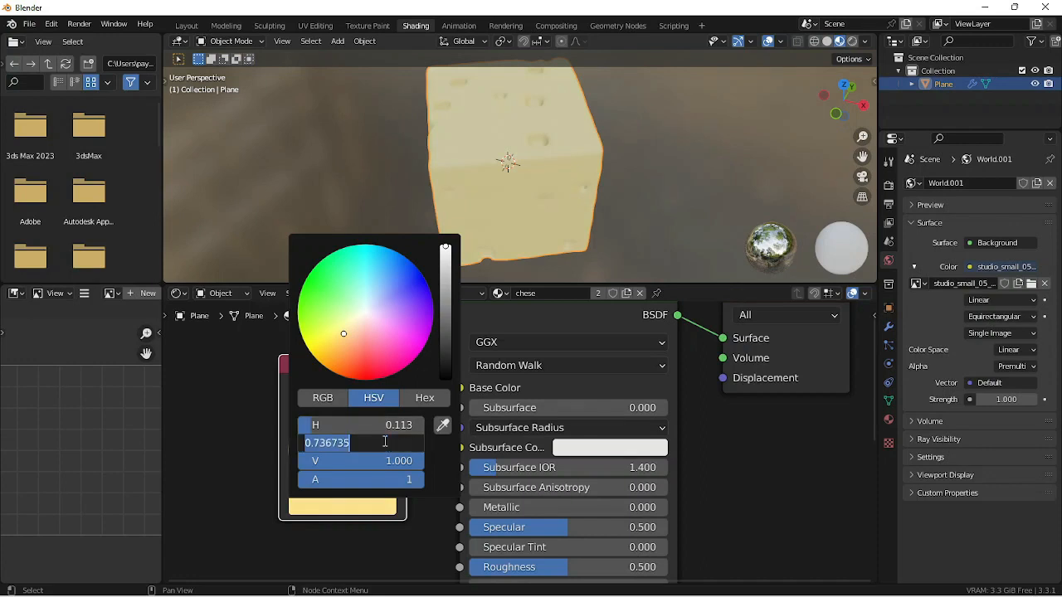
{"action": "type", "text": "0."}
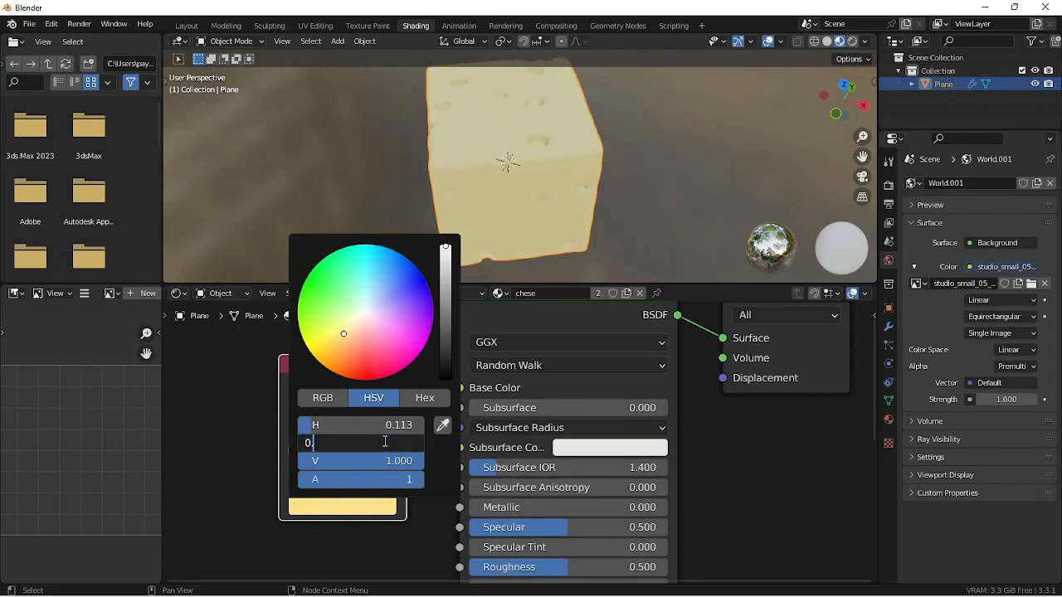
{"action": "type", "text": "842"}
{"action": "key", "text": "Return"}
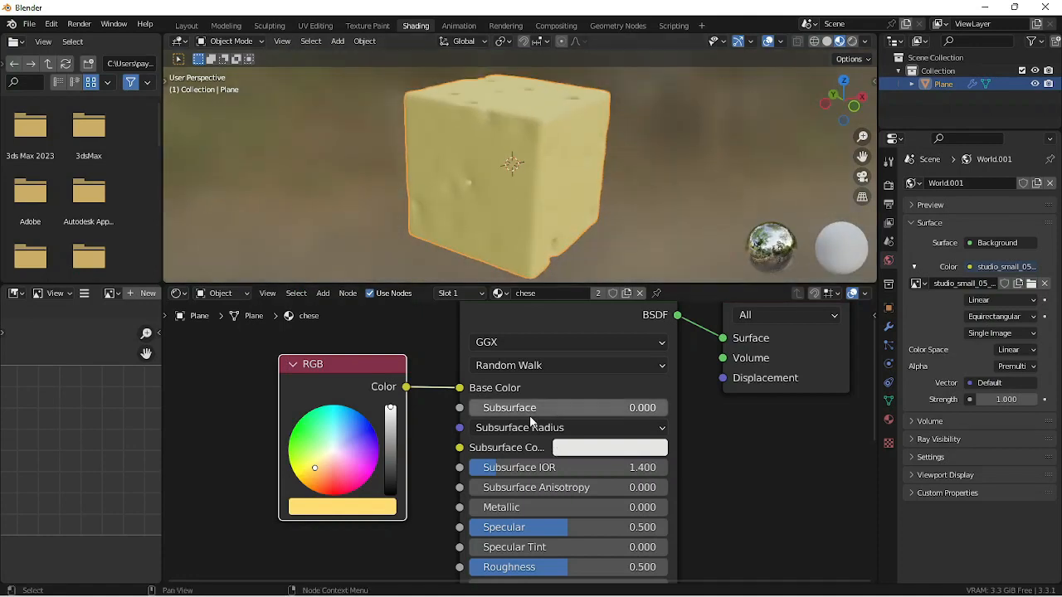
{"action": "middle_click_drag", "start_coordinate": [551, 178], "coordinate": [560, 233]}
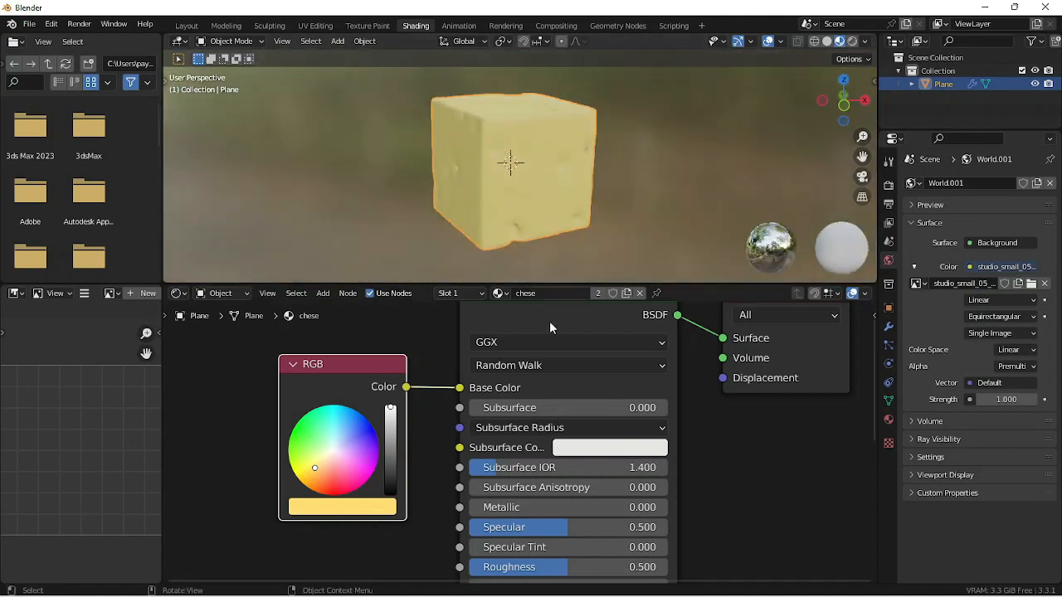
- Try Subsurface values of 0.100, 0.950 and 0.136 on the Principled BSDF
{"action": "left_click", "coordinate": [504, 409]}
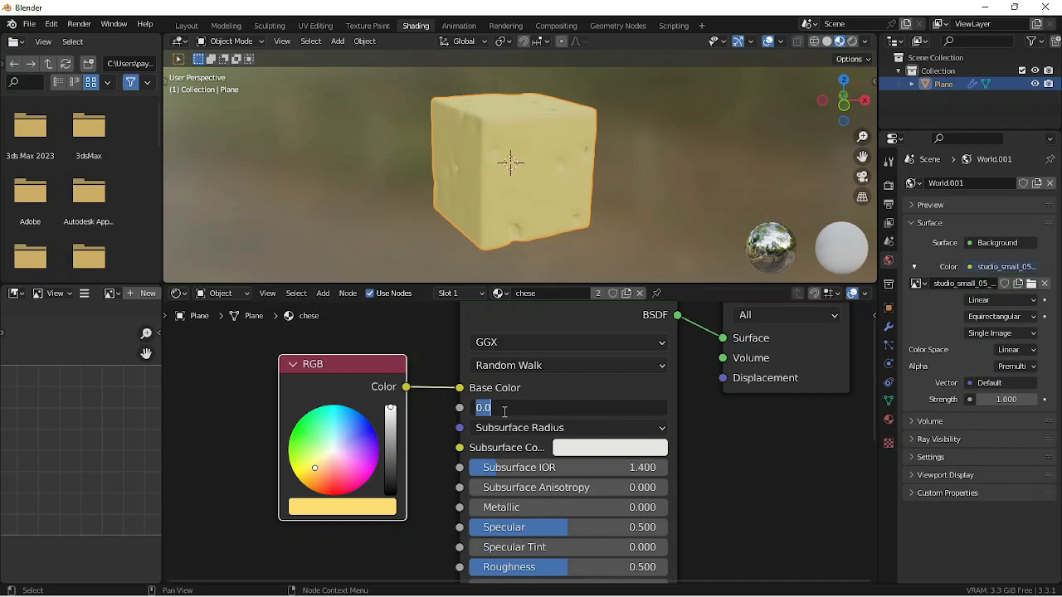
{"action": "type", "text": "0."}
{"action": "key", "text": "Return"}
{"action": "middle_click_drag", "start_coordinate": [521, 115], "coordinate": [533, 199]}
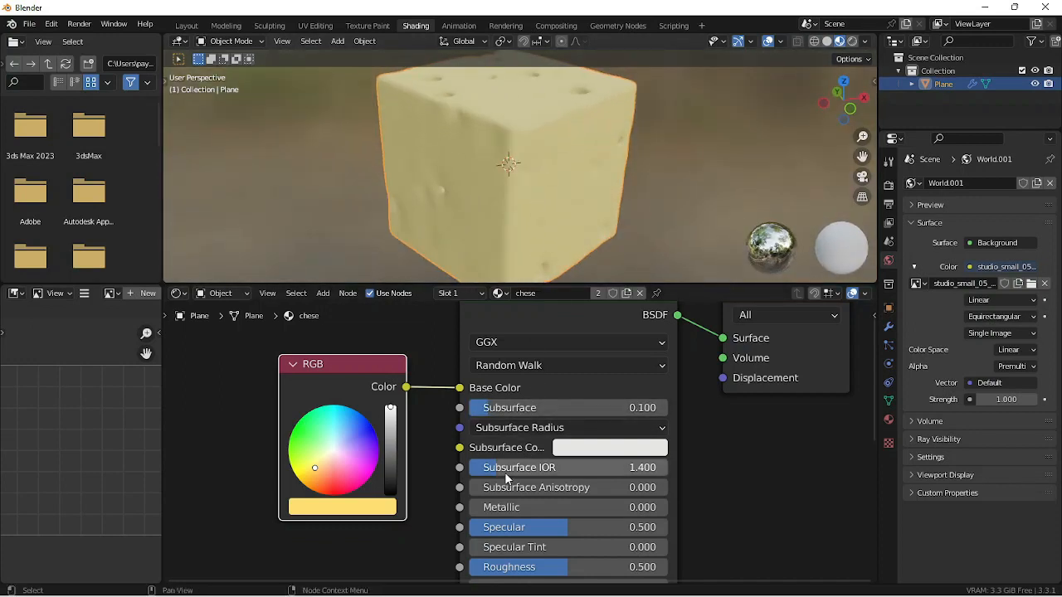
{"action": "left_click_drag", "start_coordinate": [508, 407], "coordinate": [656, 408]}
{"action": "middle_click_drag", "start_coordinate": [507, 202], "coordinate": [549, 146]}
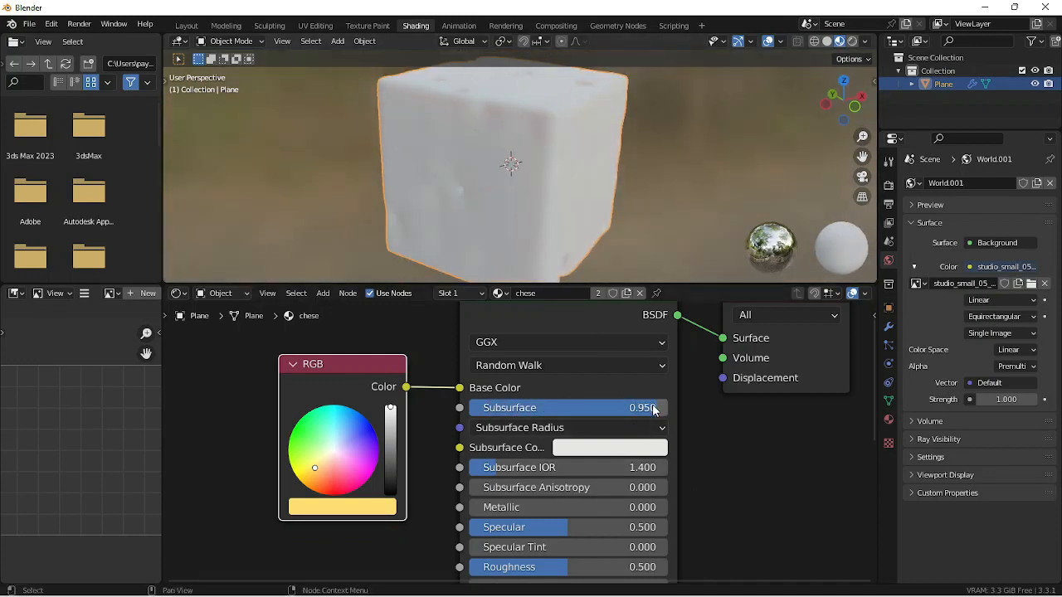
{"action": "left_click_drag", "start_coordinate": [654, 410], "coordinate": [498, 412]}
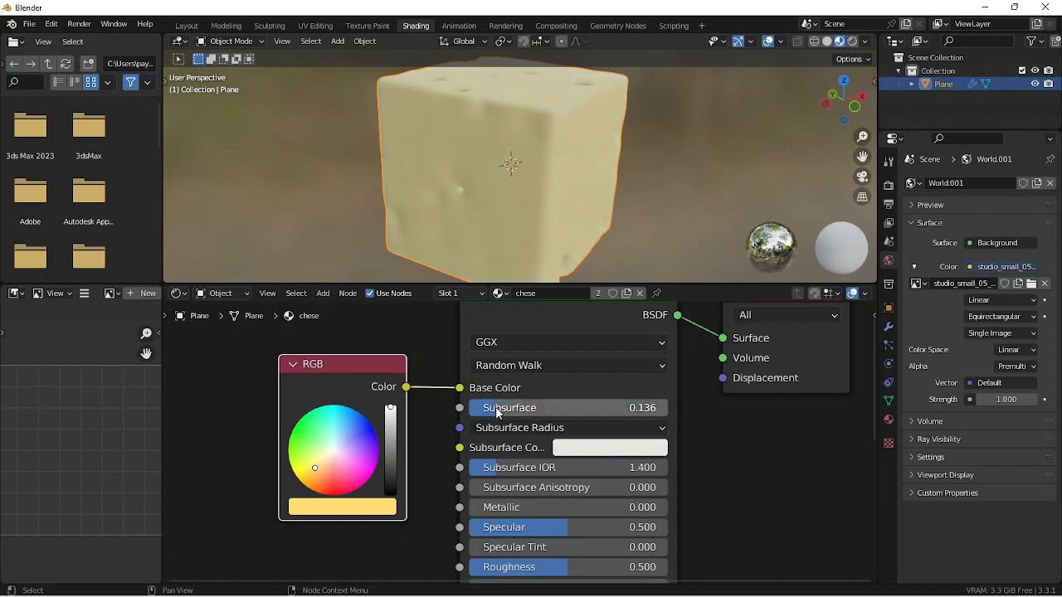
- Set Subsurface to 0.15 and connect the RGB node's colour to both Subsurface Radius and Subsurface Color
{"action": "left_click", "coordinate": [497, 412]}
{"action": "type", "text": "0.15"}
{"action": "key", "text": "Return"}
{"action": "left_click_drag", "start_coordinate": [406, 387], "coordinate": [460, 427]}
{"action": "left_click_drag", "start_coordinate": [407, 387], "coordinate": [459, 447]}
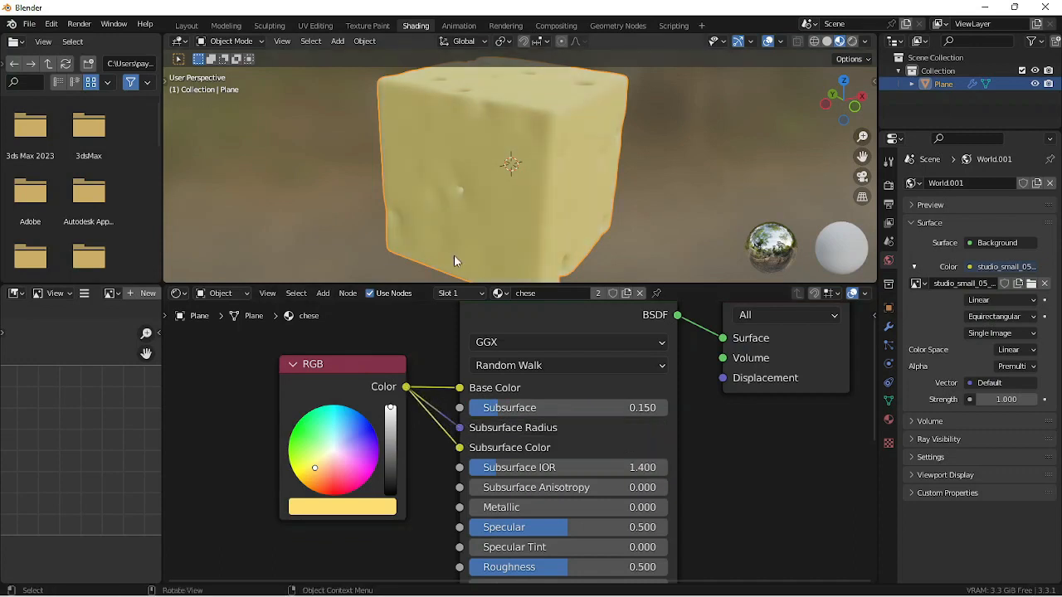
{"action": "middle_click_drag", "start_coordinate": [453, 255], "coordinate": [501, 154]}
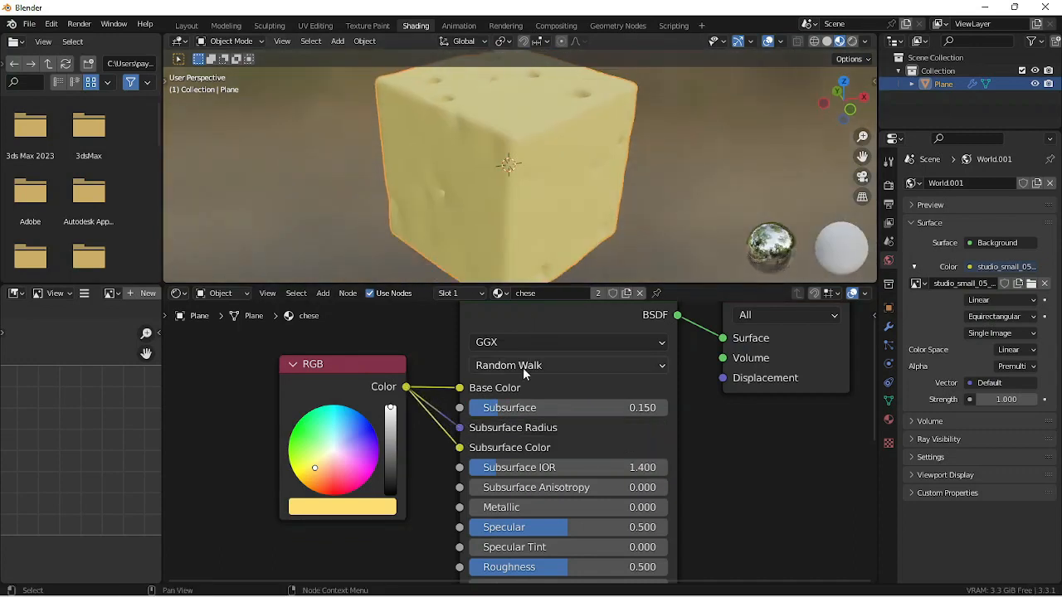
- Try a Subsurface value of 0.991 on the Principled BSDF and restore it to 0.15
{"action": "left_click_drag", "start_coordinate": [507, 407], "coordinate": [656, 407]}
{"action": "middle_click_drag", "start_coordinate": [508, 151], "coordinate": [590, 265]}
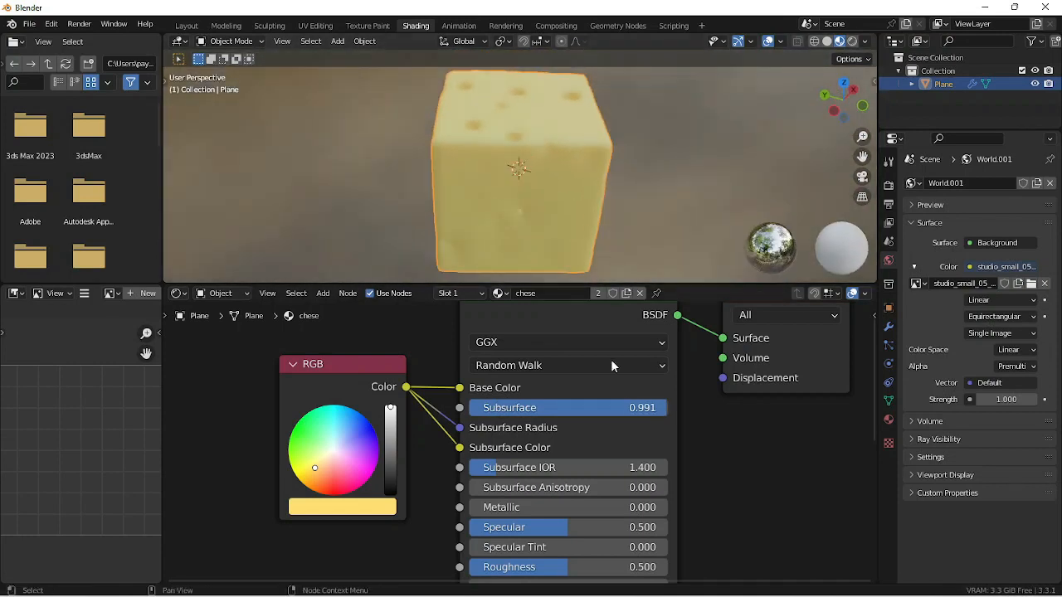
{"action": "left_click", "coordinate": [615, 407]}
{"action": "type", "text": "0.15"}
{"action": "key", "text": "Return"}
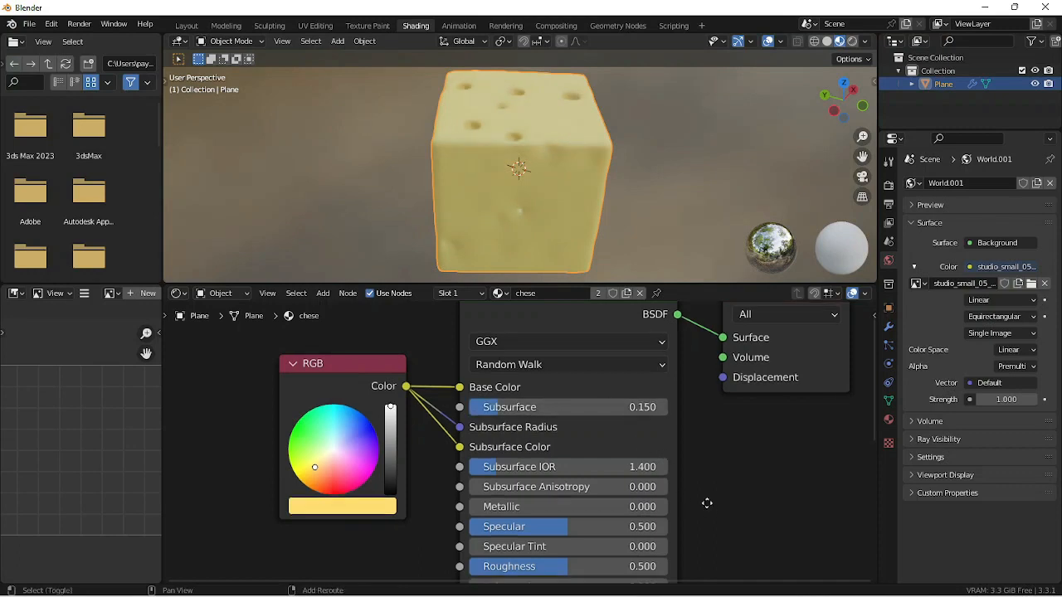
- Switch the viewport to rendered shading and examine the cheese cube's surface and holes from several sides
{"action": "middle_click_drag", "start_coordinate": [706, 502], "coordinate": [711, 370]}
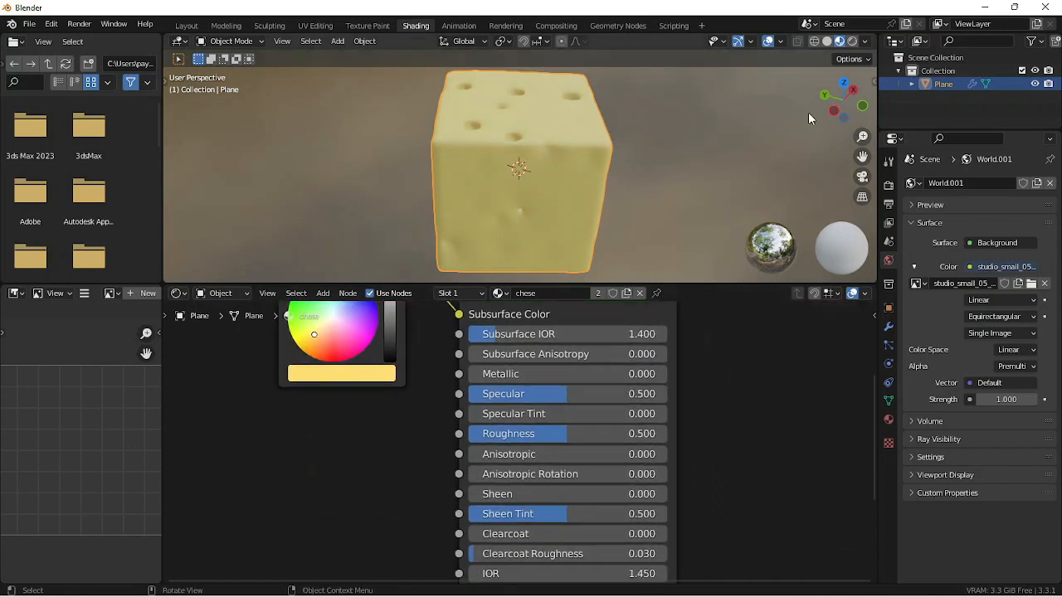
{"action": "left_click", "coordinate": [849, 42]}
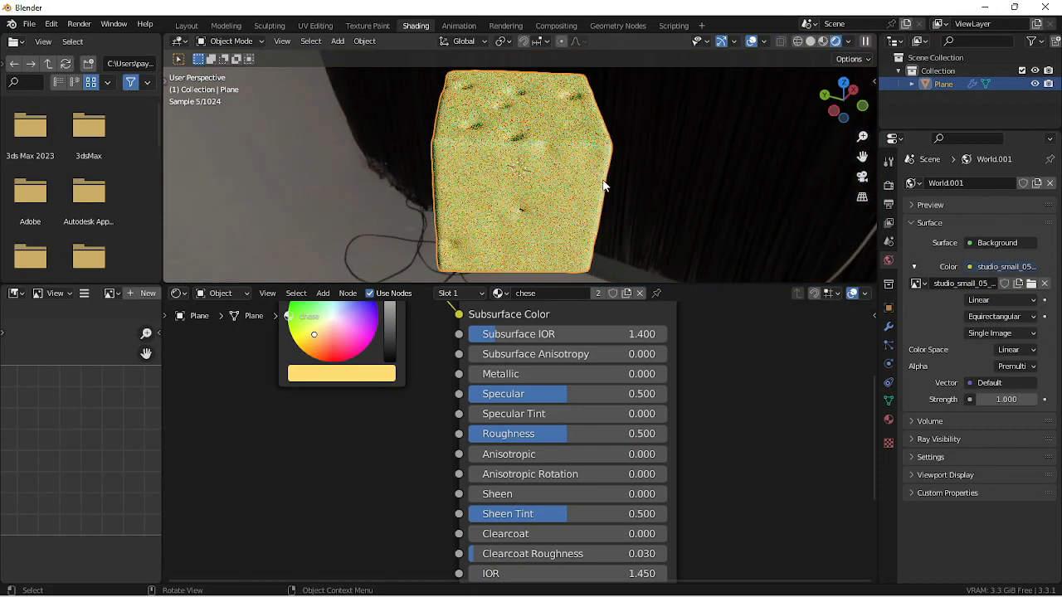
{"action": "middle_click_drag", "start_coordinate": [603, 187], "coordinate": [546, 168]}
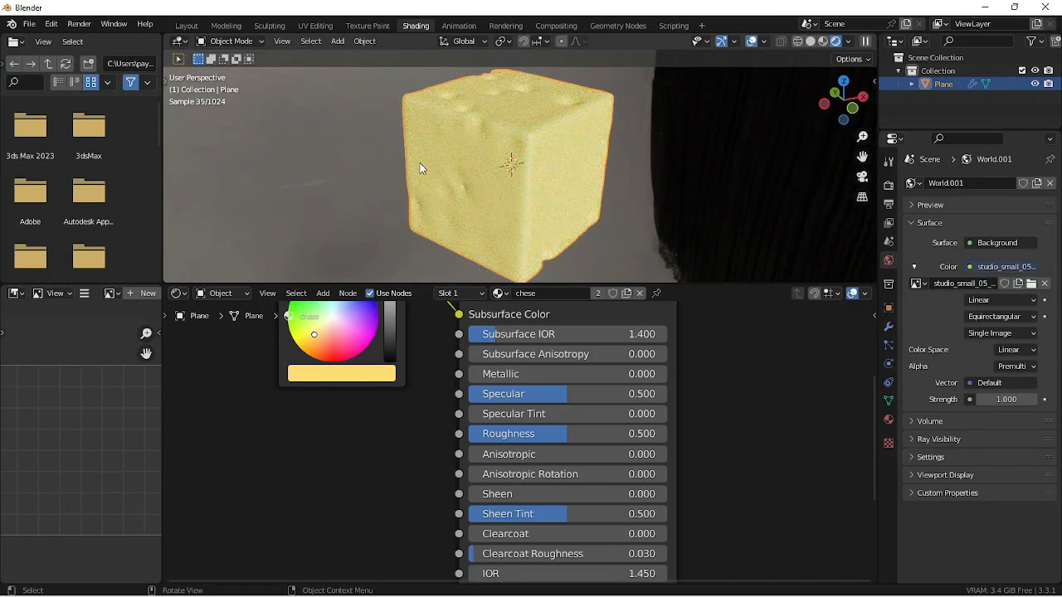
{"action": "middle_click_drag", "start_coordinate": [416, 168], "coordinate": [522, 230], "text": "shift"}
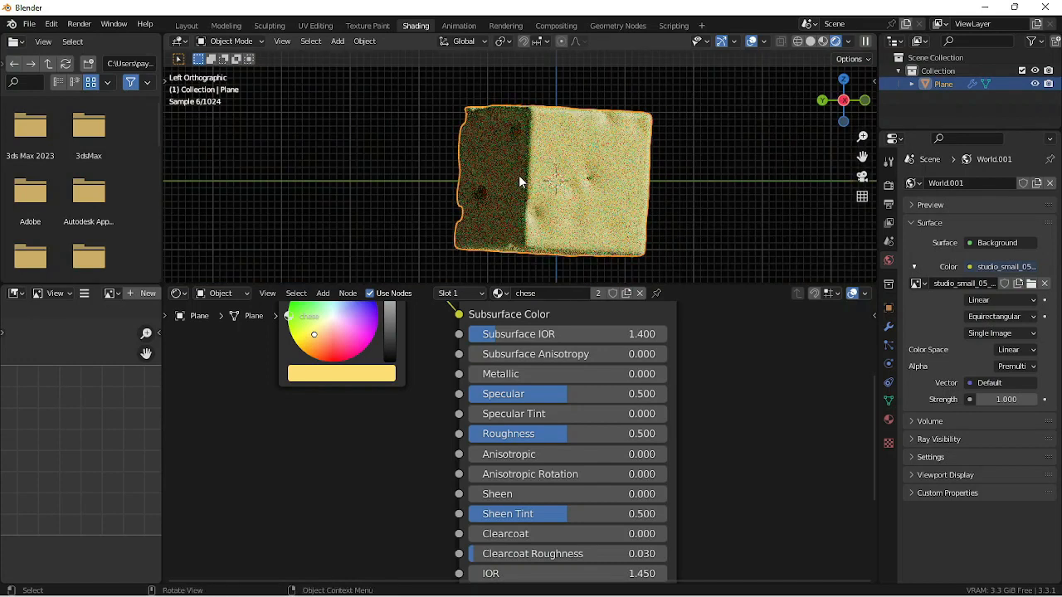
{"action": "middle_click_drag", "start_coordinate": [522, 180], "coordinate": [576, 184]}
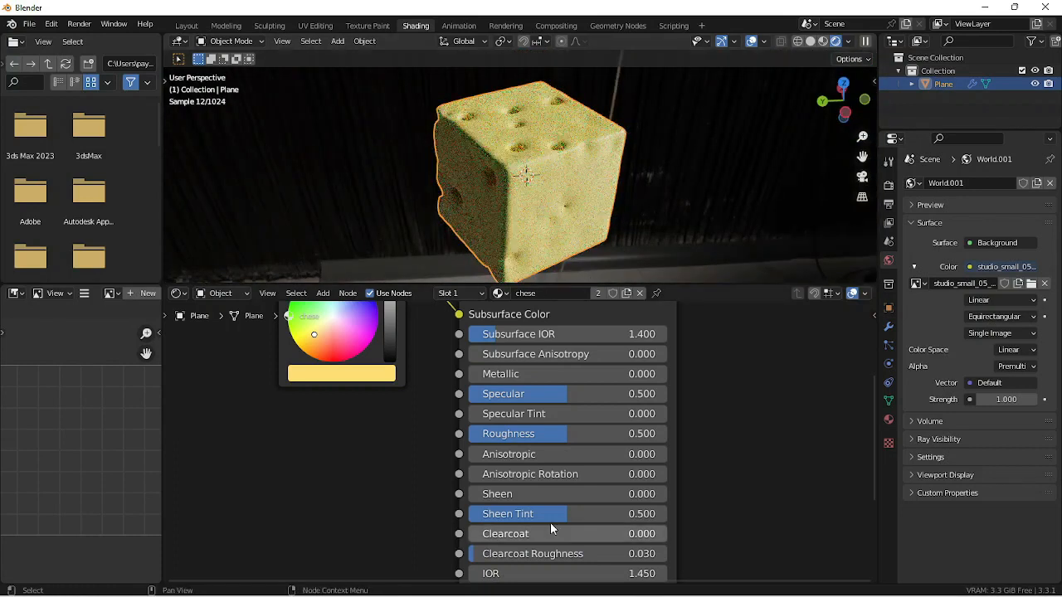
- Set the Principled BSDF's Roughness to 0.9
{"action": "left_click_drag", "start_coordinate": [570, 438], "coordinate": [630, 439]}
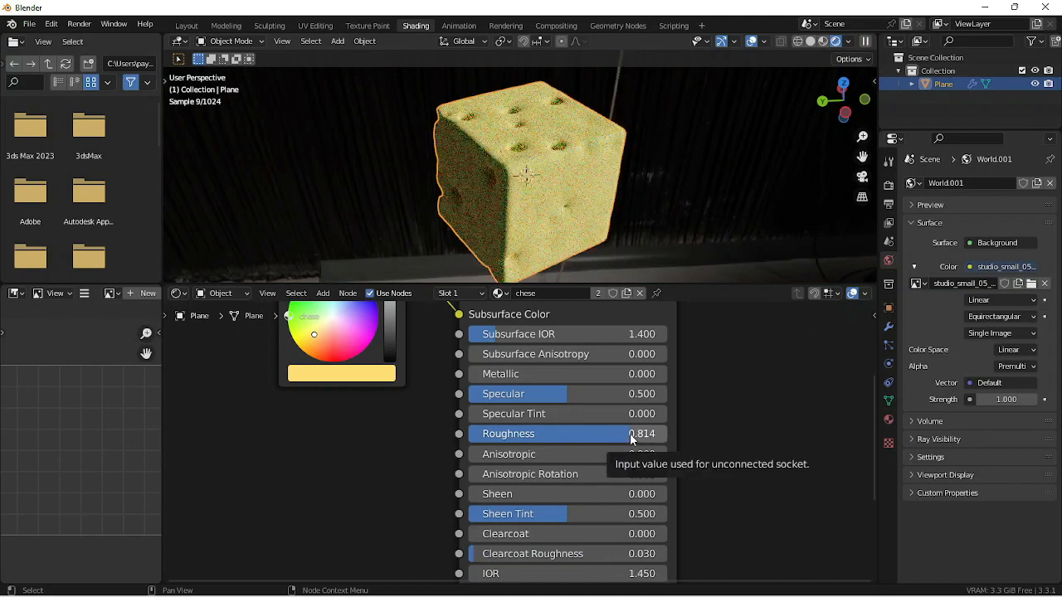
{"action": "left_click", "coordinate": [624, 433]}
{"action": "type", "text": "0.9"}
{"action": "key", "text": "Return"}
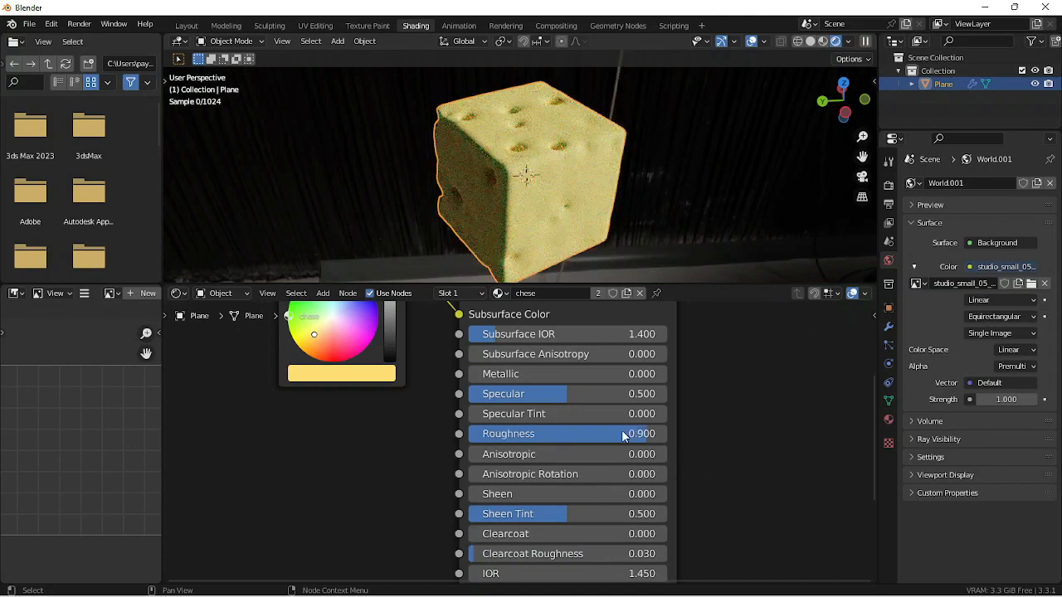
{"action": "middle_click_drag", "start_coordinate": [592, 216], "coordinate": [490, 167]}
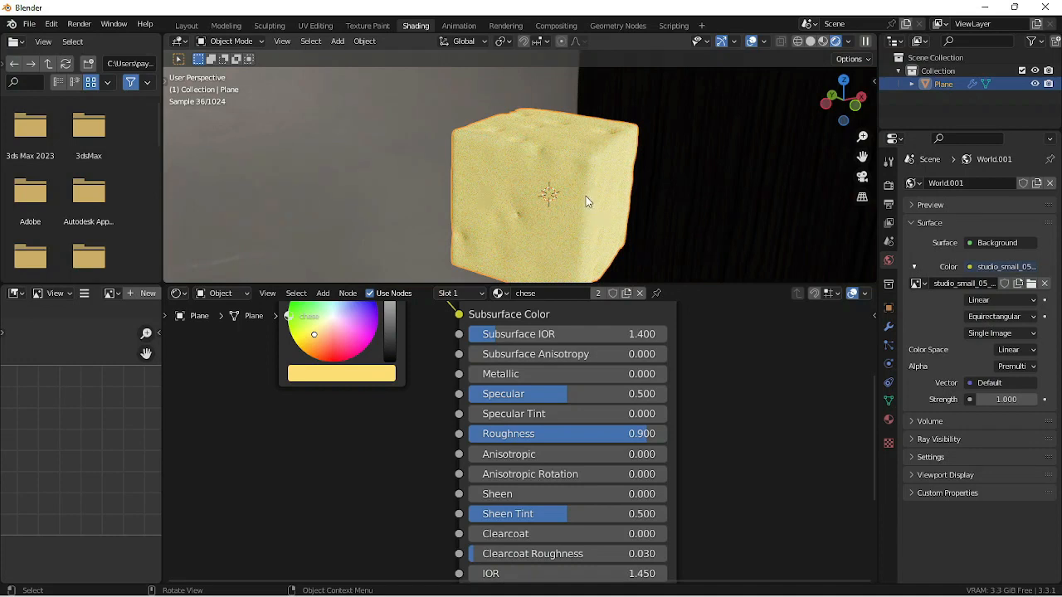
- Try a Roughness of 0.777 on the Principled BSDF and restore it to 0.9
{"action": "left_click_drag", "start_coordinate": [610, 432], "coordinate": [621, 433]}
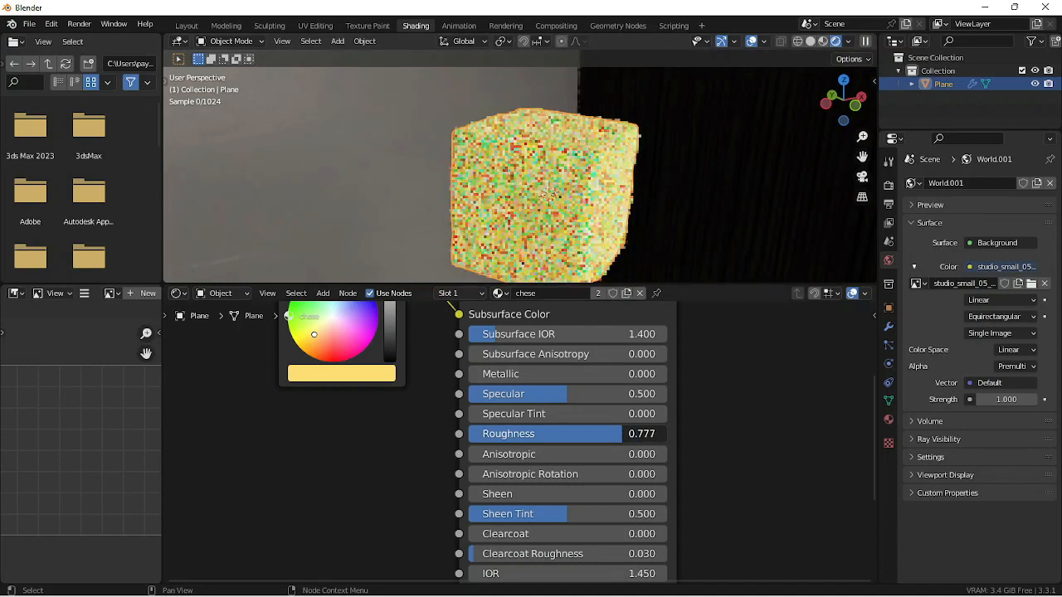
{"action": "left_click", "coordinate": [626, 433]}
{"action": "type", "text": "0.9"}
{"action": "key", "text": "Return"}
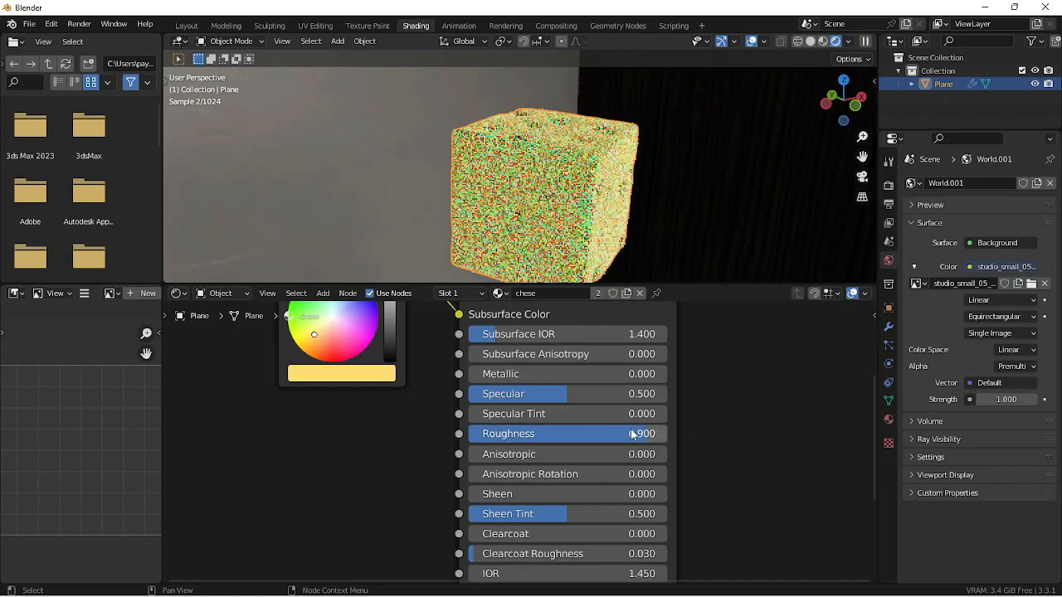
{"action": "middle_click_drag", "start_coordinate": [564, 199], "coordinate": [514, 197]}
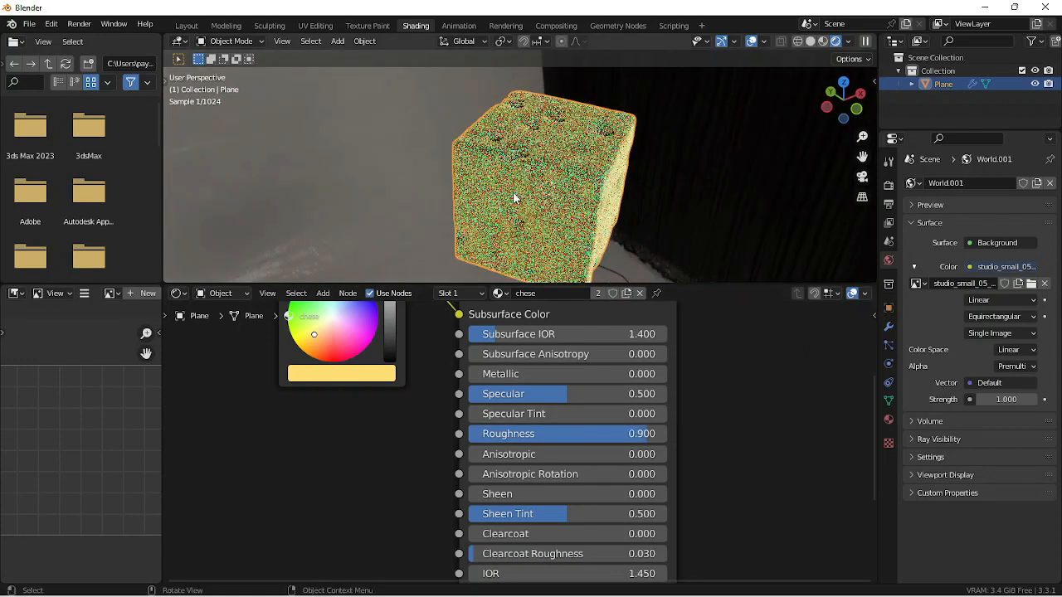
- Set the viewports in the Shading and Modeling workspaces to material preview, and return the cheese cube to Object Mode
{"action": "left_click", "coordinate": [822, 42]}
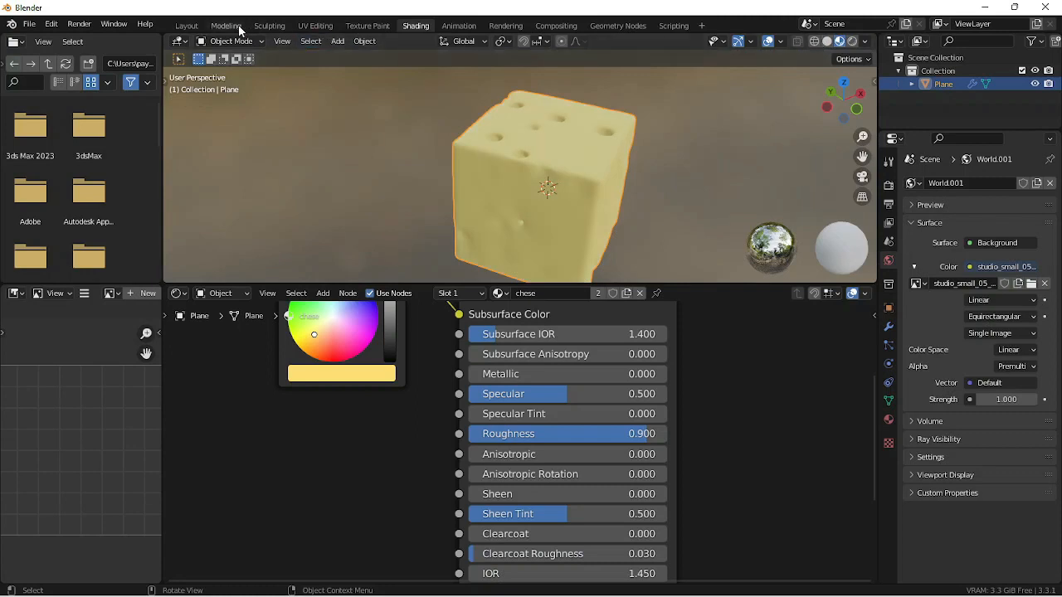
{"action": "left_click", "coordinate": [236, 26]}
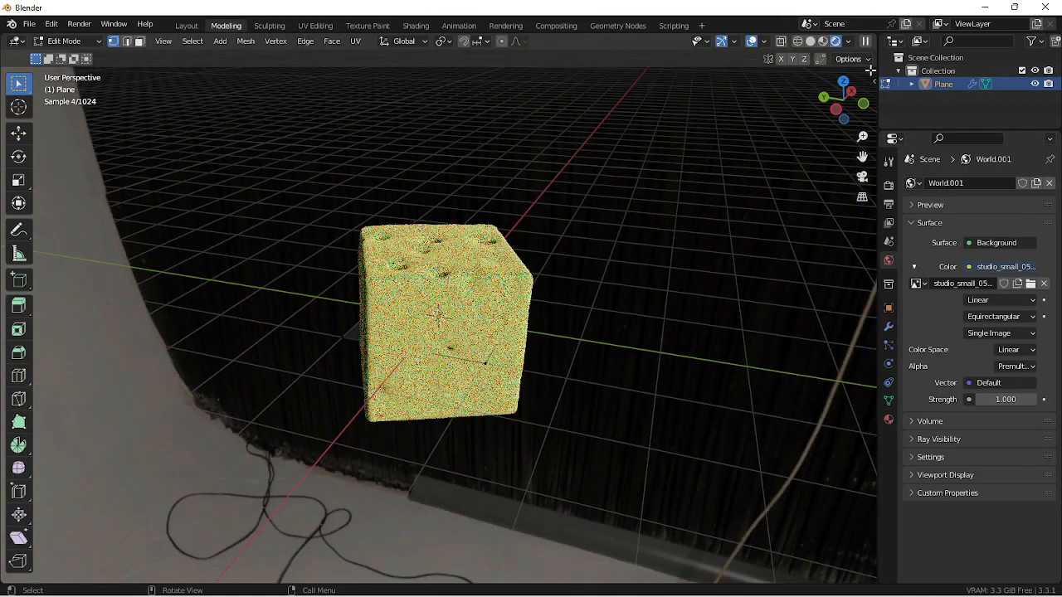
{"action": "left_click", "coordinate": [825, 42]}
{"action": "mouse_move", "coordinate": [676, 241]}
{"action": "middle_mouse_down"}
{"action": "mouse_move", "coordinate": [638, 277]}
{"action": "mouse_move", "coordinate": [584, 292]}
{"action": "mouse_move", "coordinate": [324, 230]}
{"action": "mouse_move", "coordinate": [484, 332]}
{"action": "middle_mouse_up"}
{"action": "scroll", "coordinate": [584, 292], "scroll_direction": "down", "scroll_amount": 3}
{"action": "scroll", "coordinate": [484, 336], "scroll_direction": "up", "scroll_amount": 3}
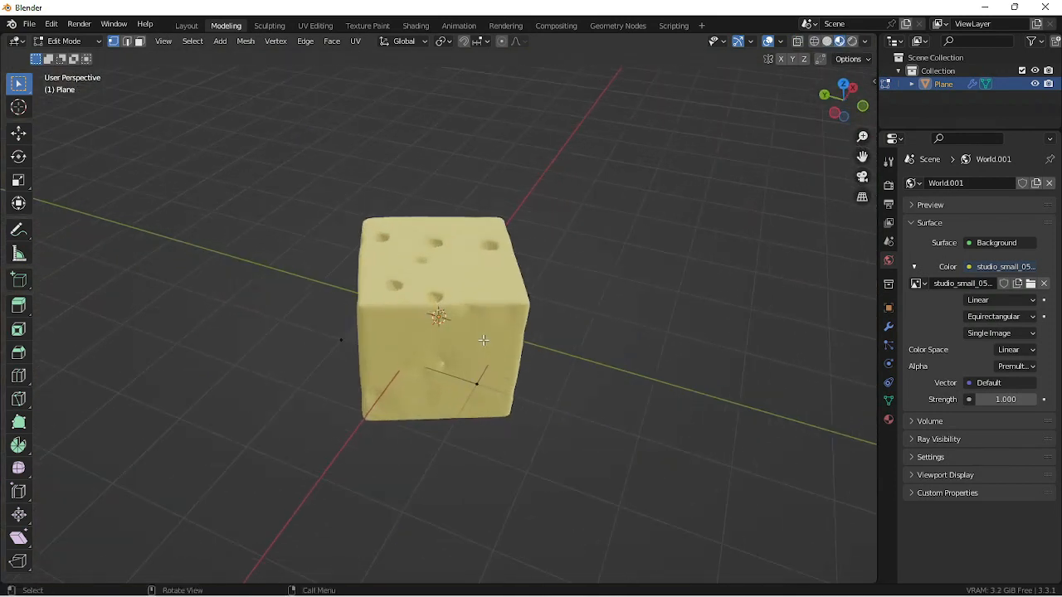
{"action": "key", "text": "Tab"}
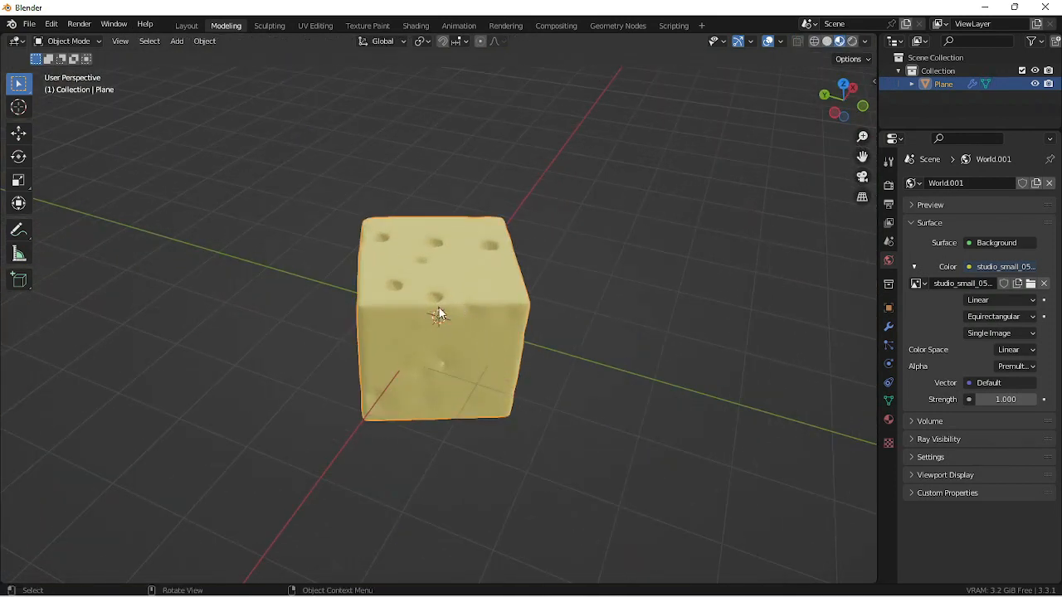
- Switch to the Geometry Nodes workspace and frame the cheese cube's node tree
{"action": "left_click", "coordinate": [617, 26]}
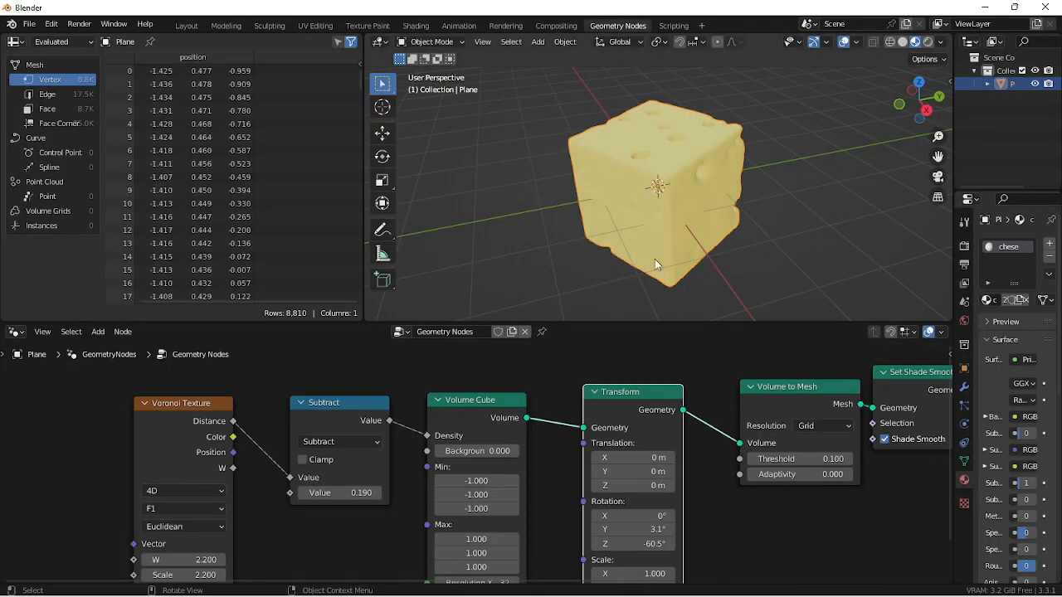
{"action": "scroll", "coordinate": [614, 394], "scroll_direction": "down", "scroll_amount": 3}
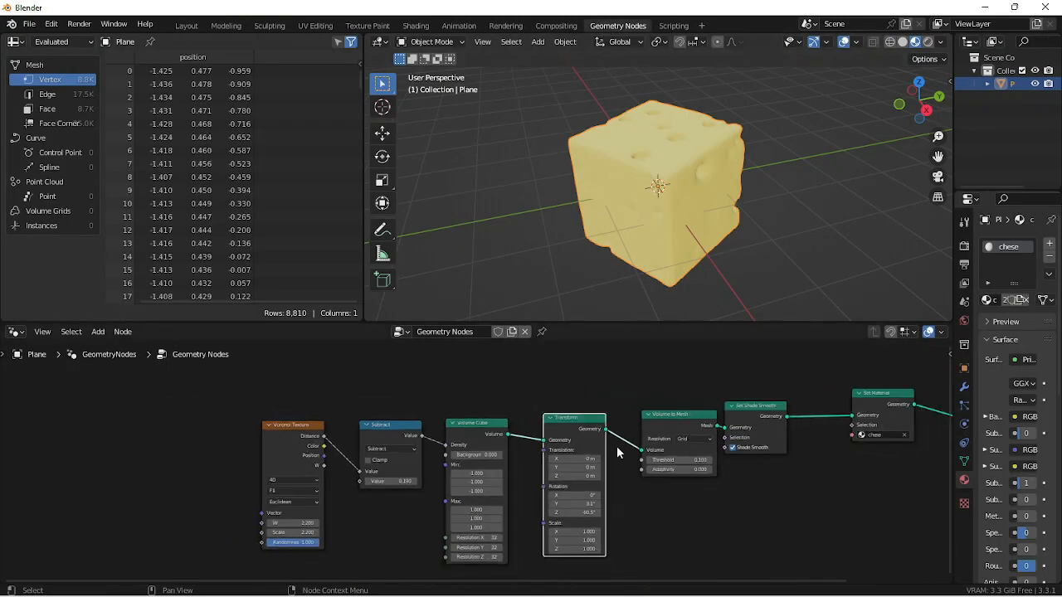
- Compact the node chain so Set Material sits beside Set Shade Smooth, and insert a Join Geometry node before Group Output
{"action": "middle_click_drag", "start_coordinate": [690, 489], "coordinate": [554, 505]}
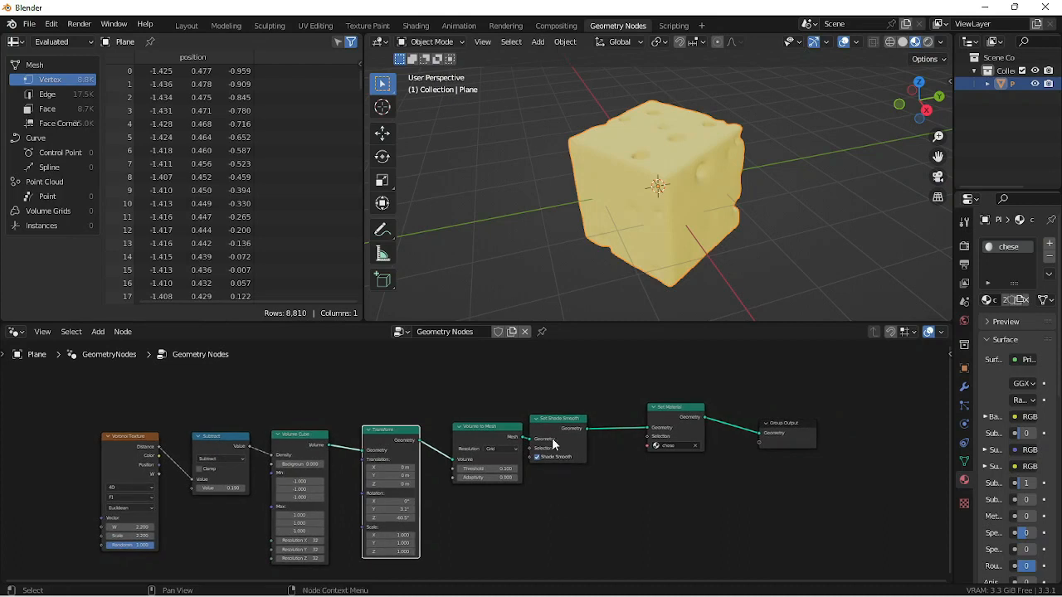
{"action": "left_click_drag", "start_coordinate": [562, 403], "coordinate": [75, 510]}
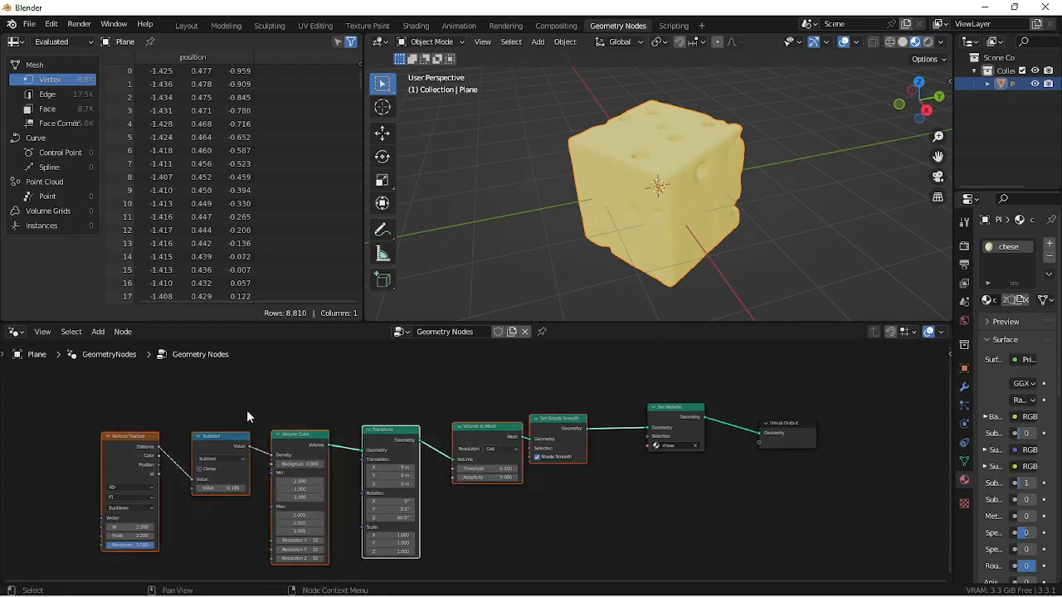
{"action": "middle_click_drag", "start_coordinate": [247, 410], "coordinate": [308, 463]}
{"action": "left_click_drag", "start_coordinate": [684, 461], "coordinate": [627, 472]}
{"action": "key", "text": "shift+a"}
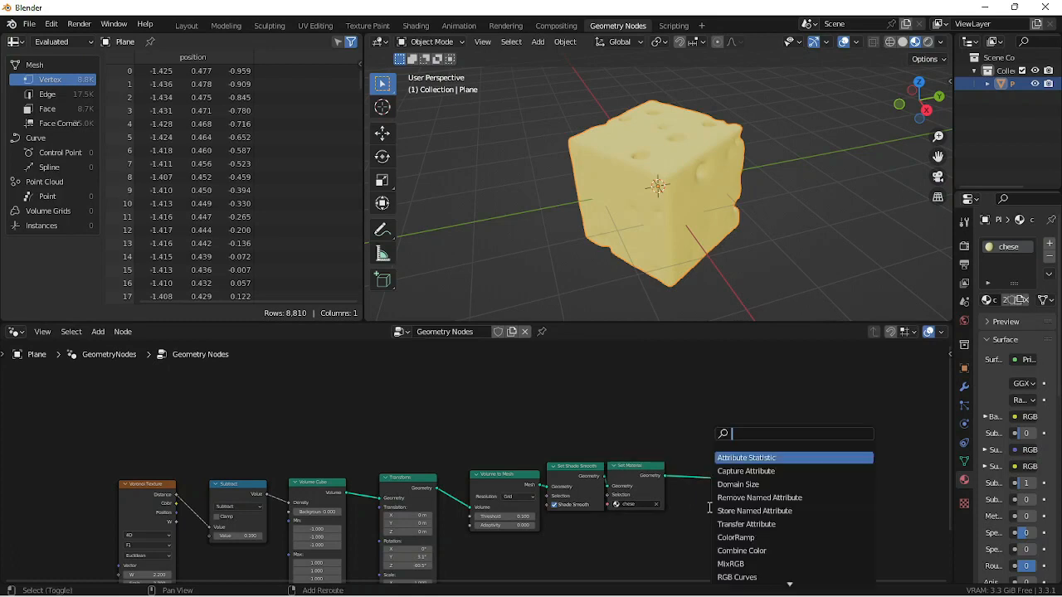
{"action": "type", "text": "jo"}
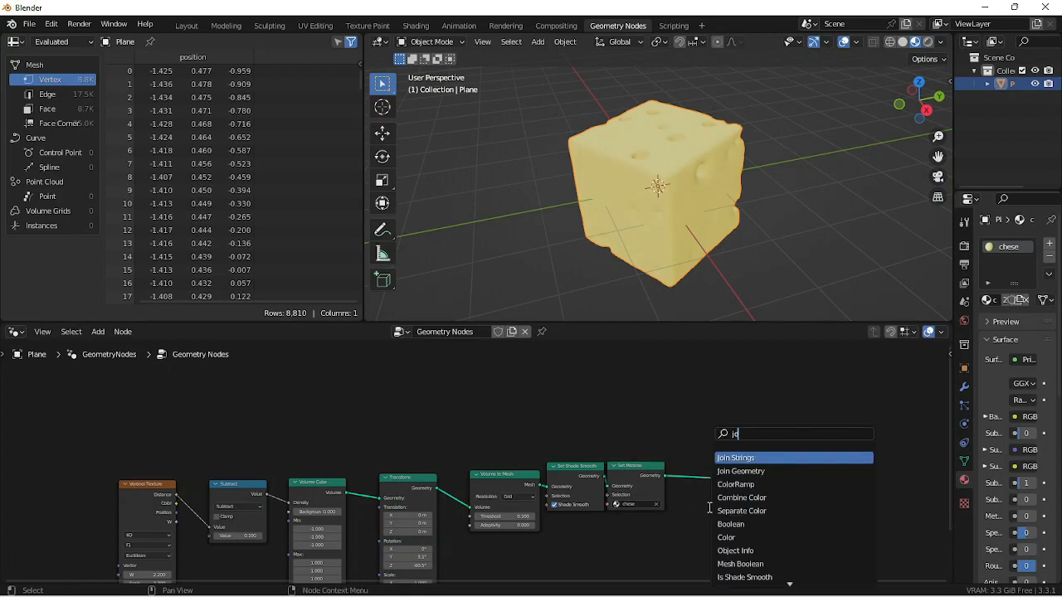
{"action": "key", "text": "Down"}
{"action": "key", "text": "Return"}
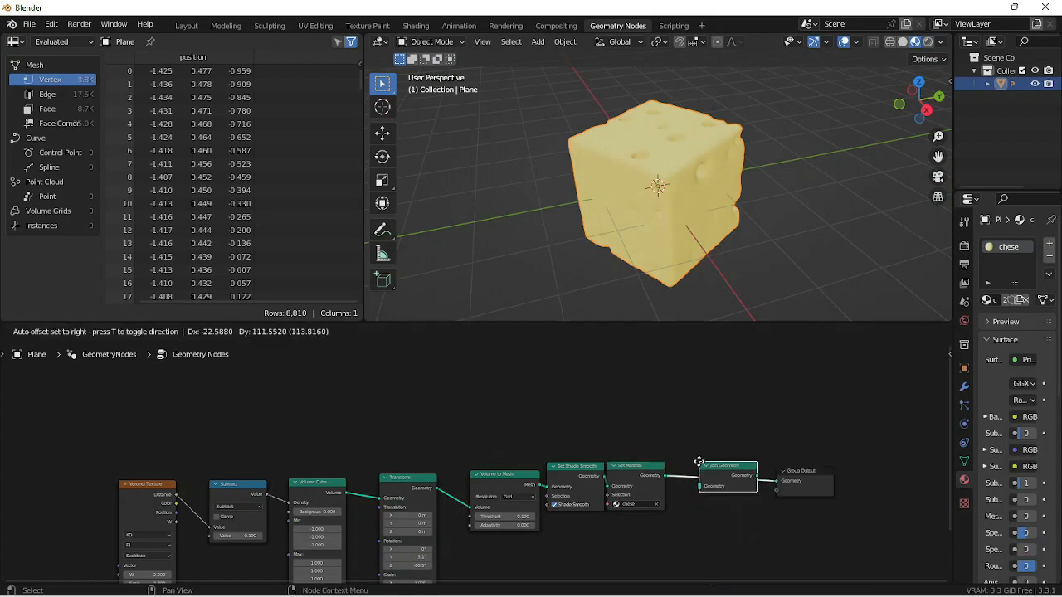
{"action": "left_click", "coordinate": [699, 462]}
{"action": "left_click_drag", "start_coordinate": [715, 467], "coordinate": [719, 391]}
- Duplicate the chain from Voronoi Texture through Set Material above the original and connect the copy to Join Geometry
{"action": "left_click_drag", "start_coordinate": [666, 454], "coordinate": [128, 543]}
{"action": "key", "text": "shift+d"}
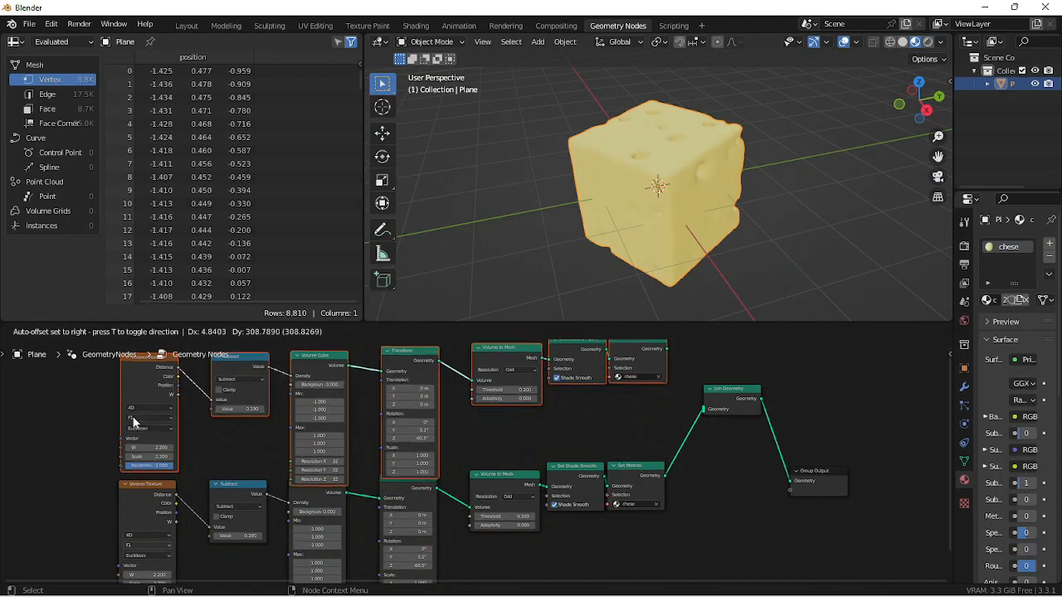
{"action": "left_click", "coordinate": [133, 423]}
{"action": "left_click_drag", "start_coordinate": [668, 350], "coordinate": [697, 407]}
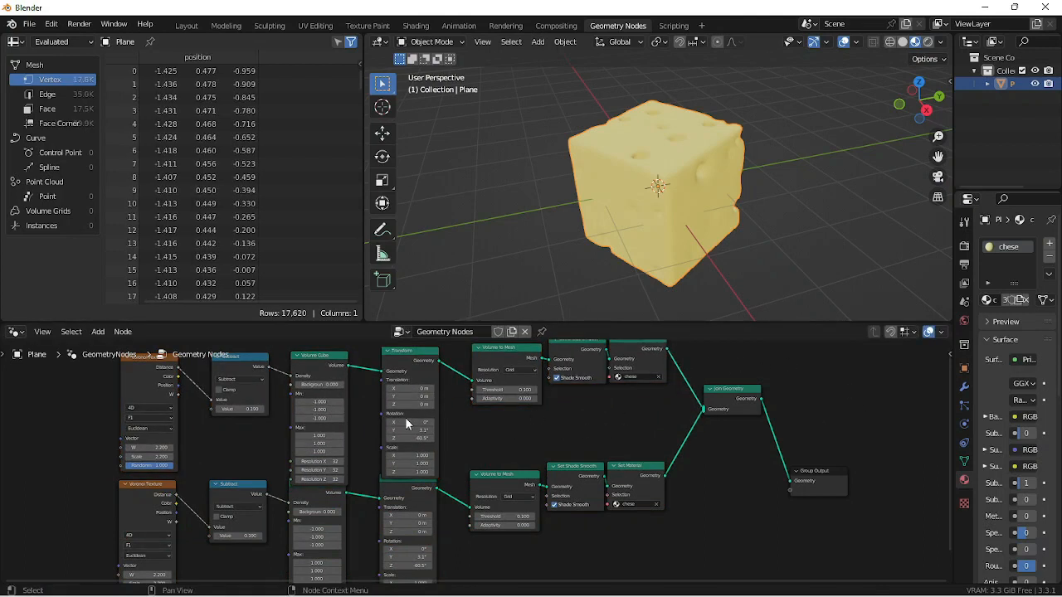
- In the duplicate chain's Transform node, set Translation Y to 3 m and Z to 0.5 m, and Rotation Z to -141°
{"action": "scroll", "coordinate": [581, 481], "scroll_direction": "up", "scroll_amount": 5}
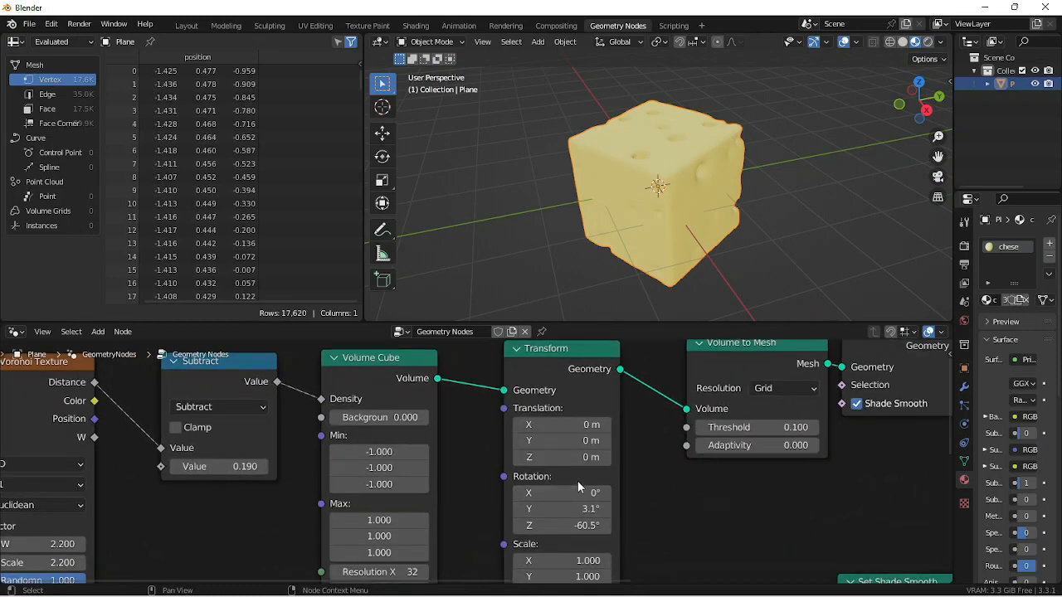
{"action": "left_click_drag", "start_coordinate": [573, 457], "coordinate": [593, 440]}
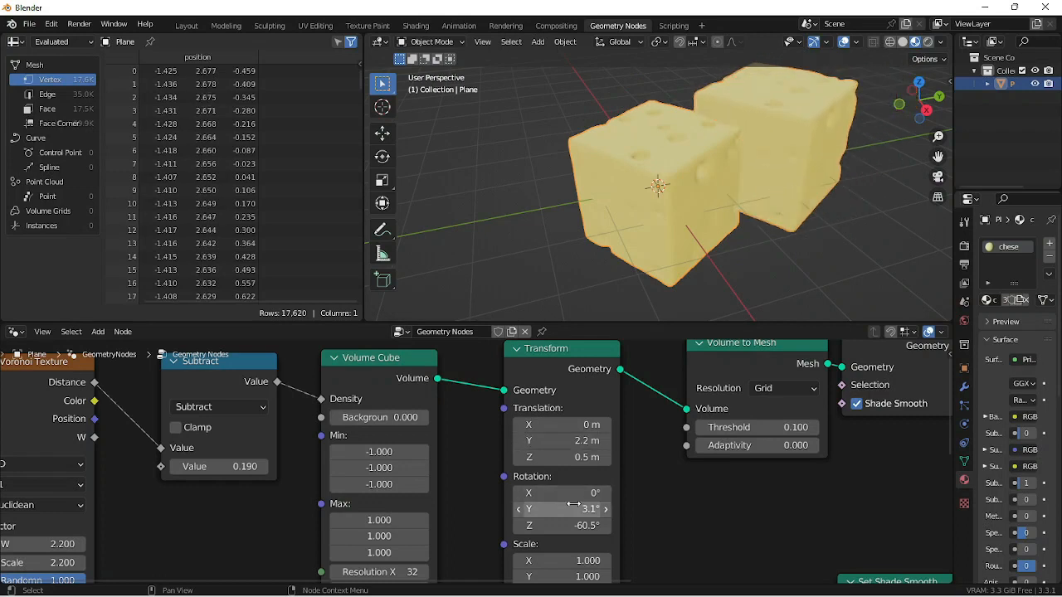
{"action": "left_click_drag", "start_coordinate": [585, 526], "coordinate": [555, 525]}
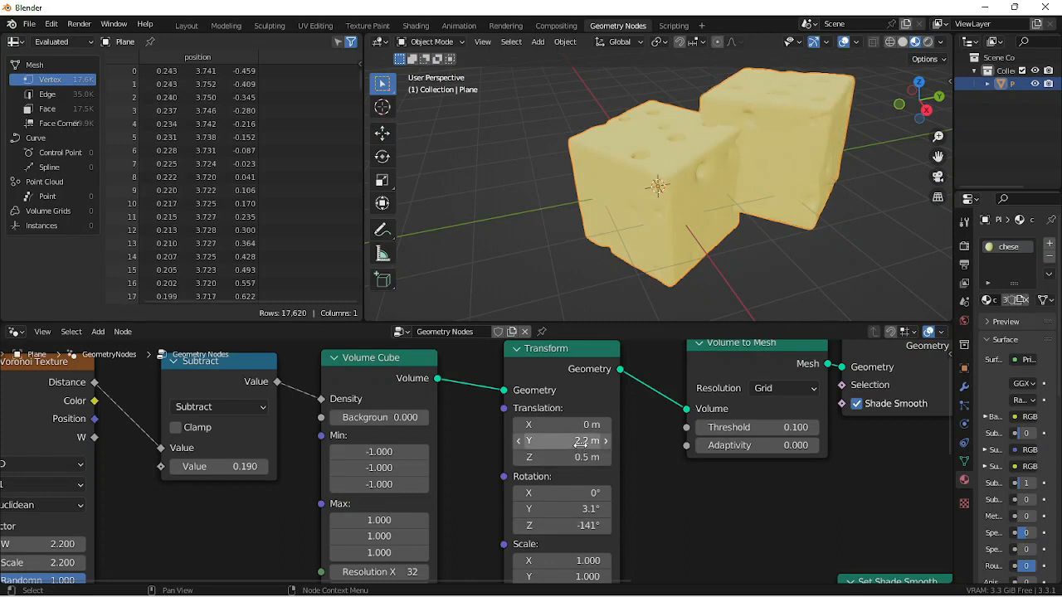
{"action": "left_click_drag", "start_coordinate": [579, 438], "coordinate": [605, 439]}
{"action": "middle_click_drag", "start_coordinate": [820, 215], "coordinate": [752, 207]}
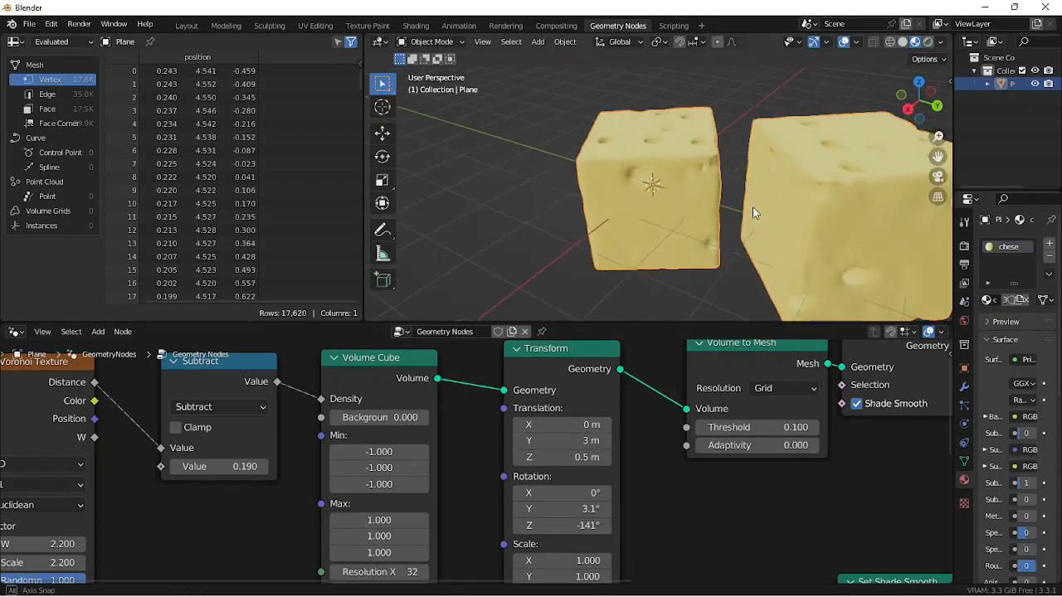
{"action": "scroll", "coordinate": [688, 234], "scroll_direction": "down", "scroll_amount": 4}
{"action": "middle_click_drag", "start_coordinate": [687, 234], "coordinate": [737, 226]}
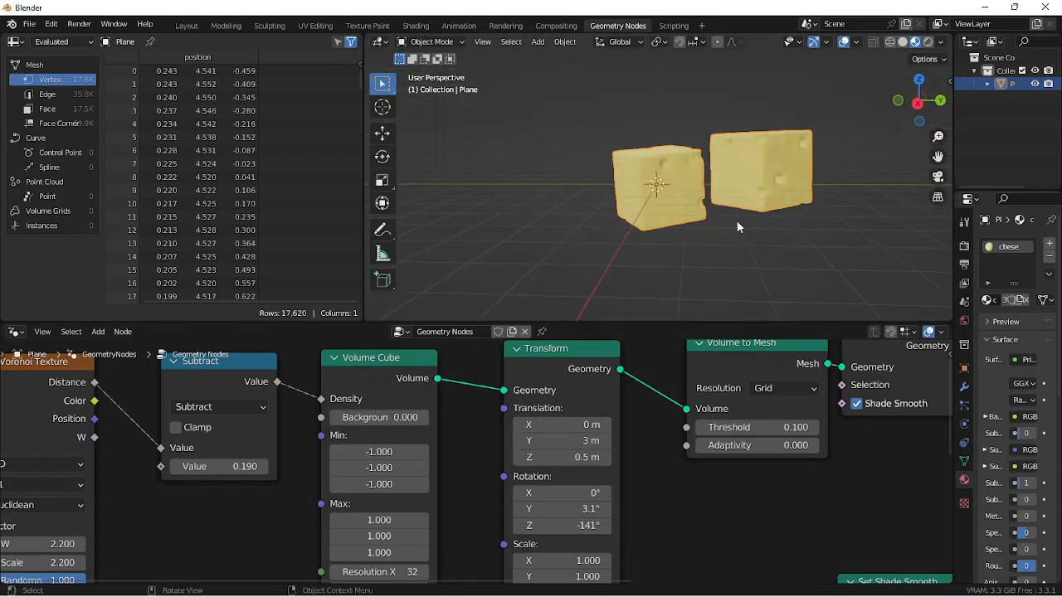
- Set W to 2.3 on the duplicate chain's Voronoi Texture node
{"action": "middle_click_drag", "start_coordinate": [656, 537], "coordinate": [893, 485], "text": "shift"}
{"action": "middle_click_drag", "start_coordinate": [423, 474], "coordinate": [597, 495], "text": "shift"}
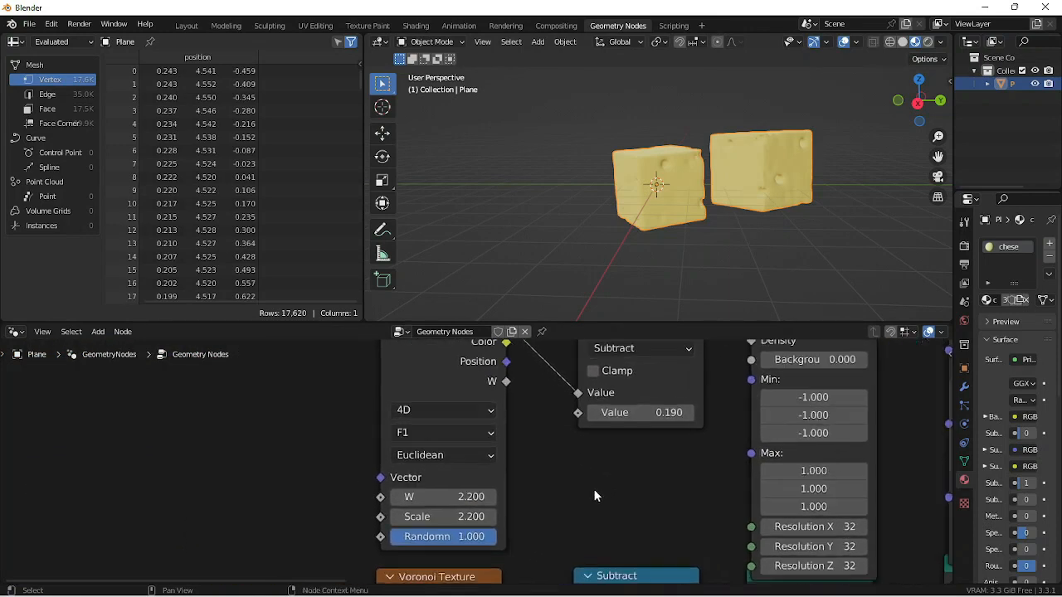
{"action": "scroll", "coordinate": [597, 495], "scroll_direction": "up", "scroll_amount": 1}
{"action": "left_click", "coordinate": [448, 501]}
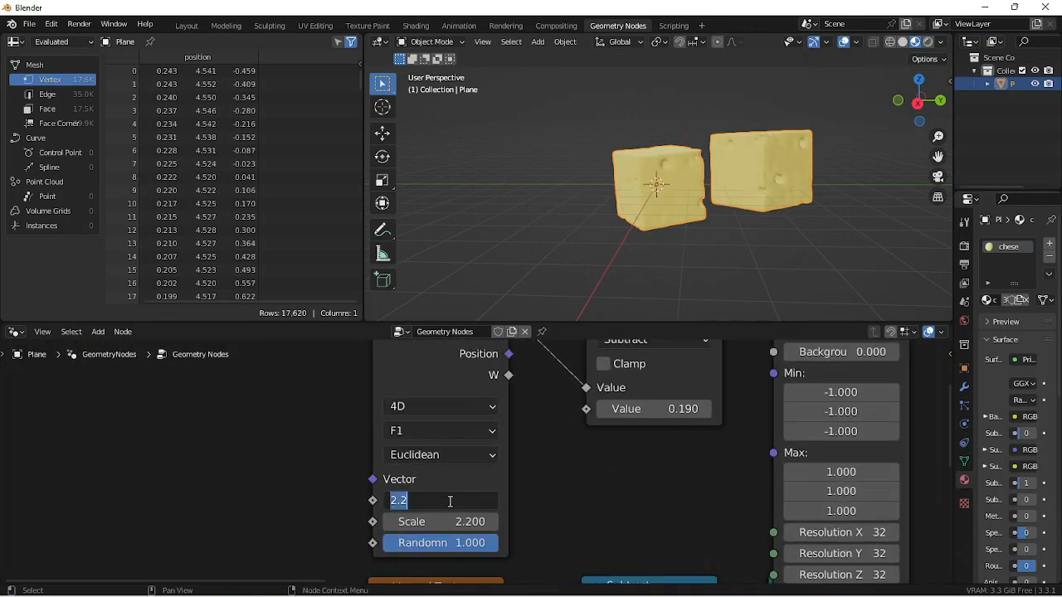
{"action": "type", "text": "2.3"}
{"action": "key", "text": "Return"}
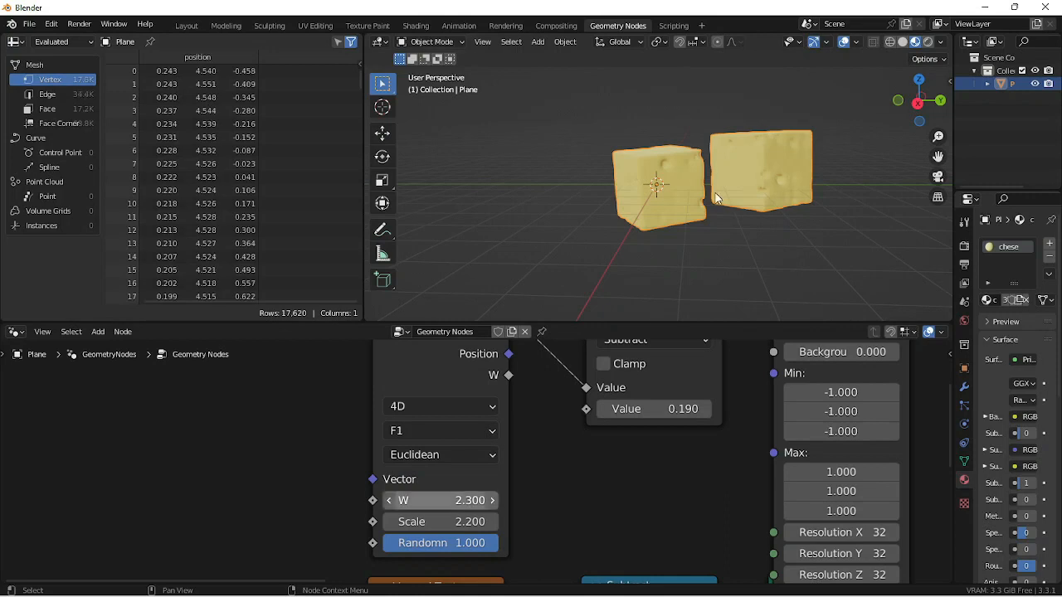
- Try a value of 2 in the duplicate chain's Subtract node and undo it
{"action": "left_click", "coordinate": [682, 411]}
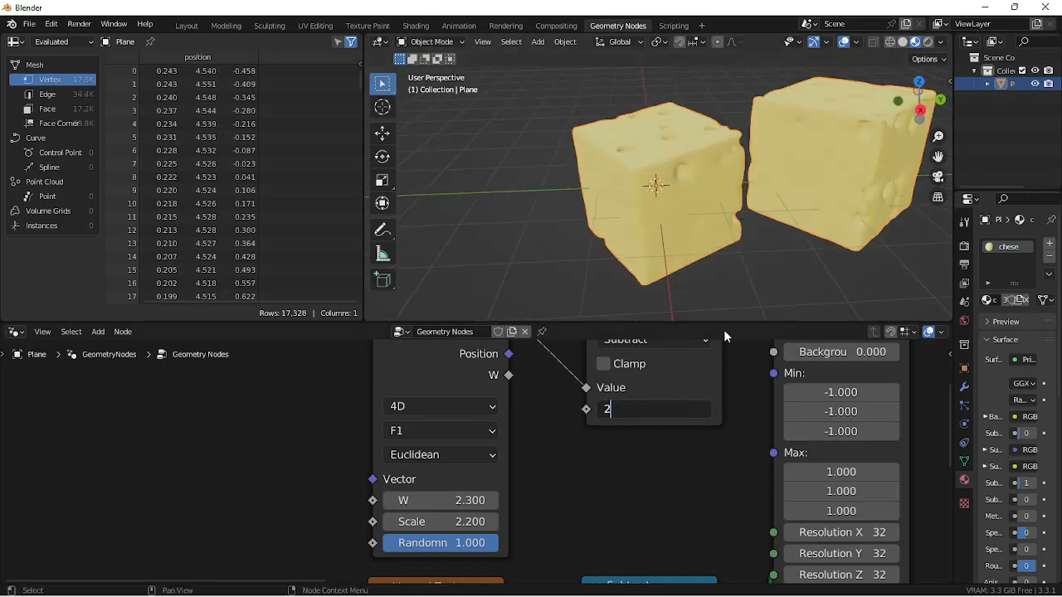
{"action": "type", "text": "2"}
{"action": "key", "text": "Return"}
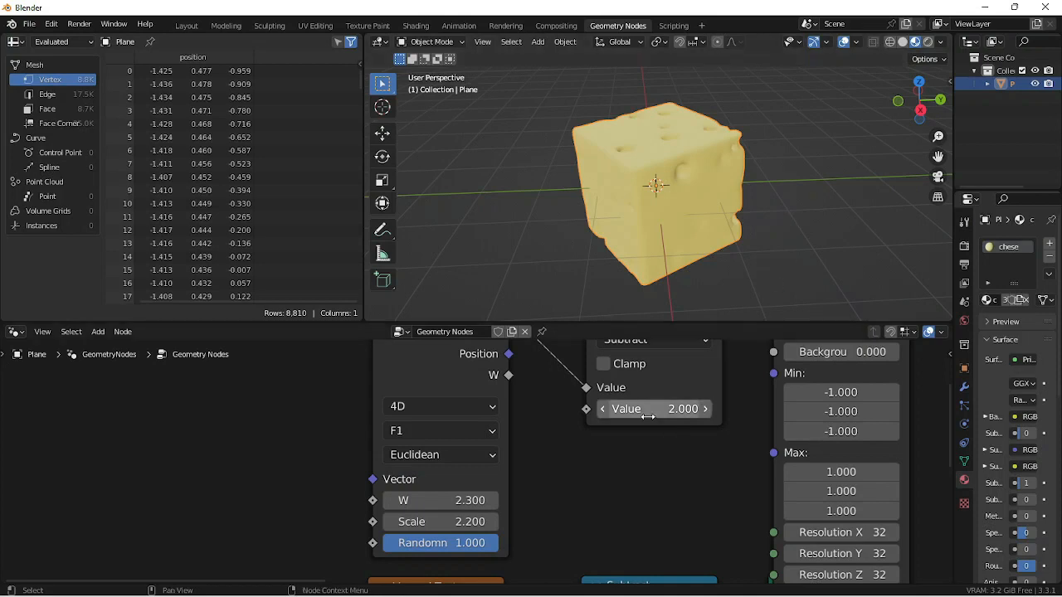
{"action": "key", "text": "ctrl+z"}
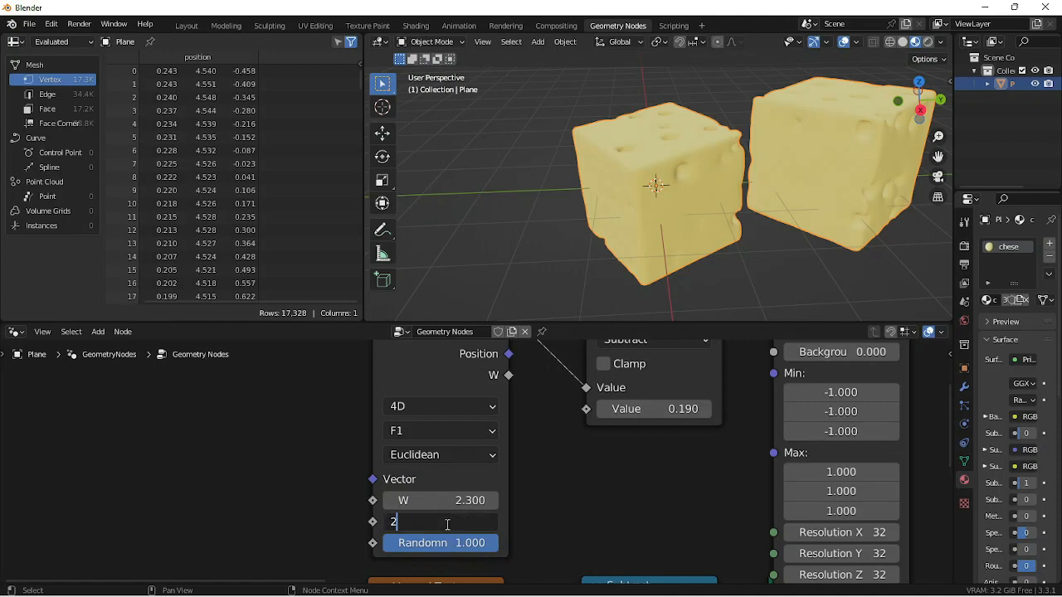
- Set the Scale of the duplicate chain's Voronoi Texture node to 2
{"action": "type", "text": "2"}
{"action": "key", "text": "Return"}
{"action": "mouse_move", "coordinate": [838, 238]}
{"action": "middle_mouse_down"}
{"action": "mouse_move", "coordinate": [782, 183]}
{"action": "mouse_move", "coordinate": [810, 215]}
{"action": "mouse_move", "coordinate": [839, 226]}
{"action": "middle_mouse_up"}
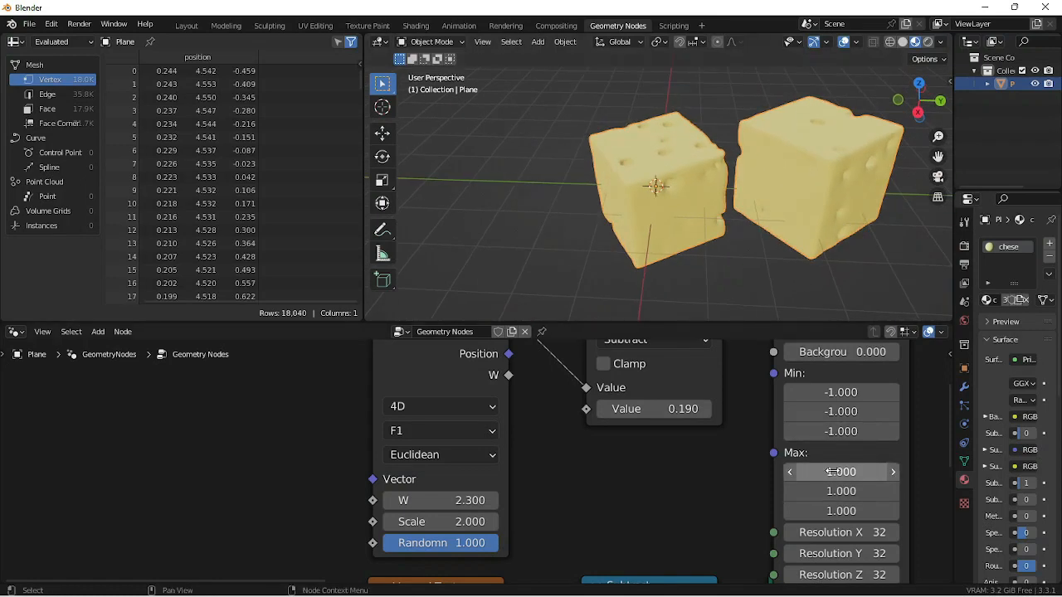
- Tilt the second cheese cube by setting its Transform node's Rotation X to 18.5° and Z to -137°
{"action": "scroll", "coordinate": [831, 471], "scroll_direction": "down", "scroll_amount": 2}
{"action": "middle_click_drag", "start_coordinate": [747, 216], "coordinate": [631, 191]}
{"action": "middle_click_drag", "start_coordinate": [832, 480], "coordinate": [673, 459]}
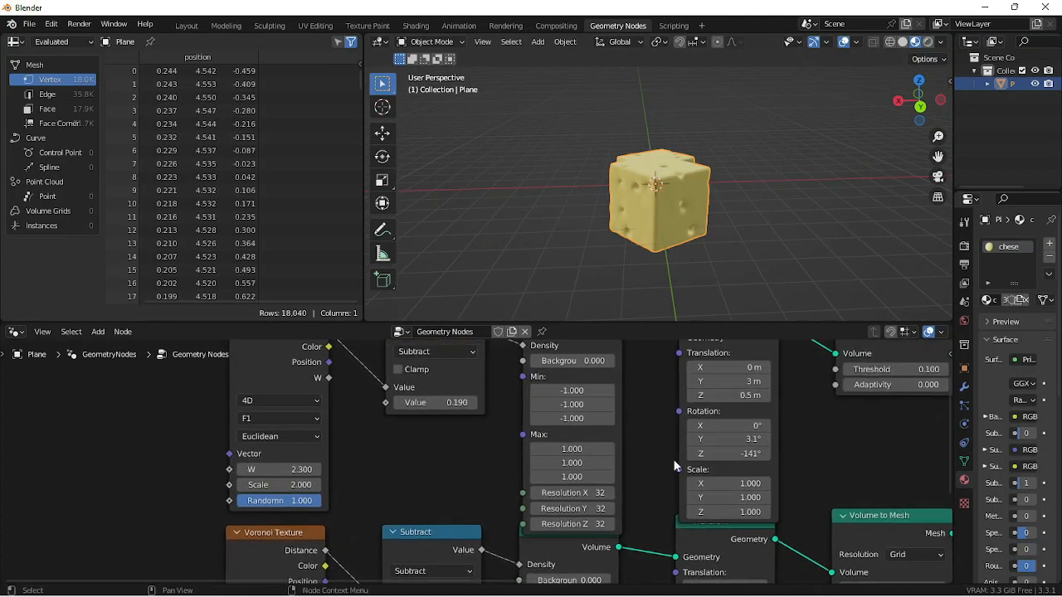
{"action": "scroll", "coordinate": [673, 465], "scroll_direction": "up", "scroll_amount": 2}
{"action": "left_click_drag", "start_coordinate": [770, 451], "coordinate": [816, 418]}
{"action": "mouse_move", "coordinate": [574, 197]}
{"action": "middle_mouse_down"}
{"action": "mouse_move", "coordinate": [688, 226]}
{"action": "mouse_move", "coordinate": [707, 177]}
{"action": "mouse_move", "coordinate": [678, 211]}
{"action": "middle_mouse_up"}
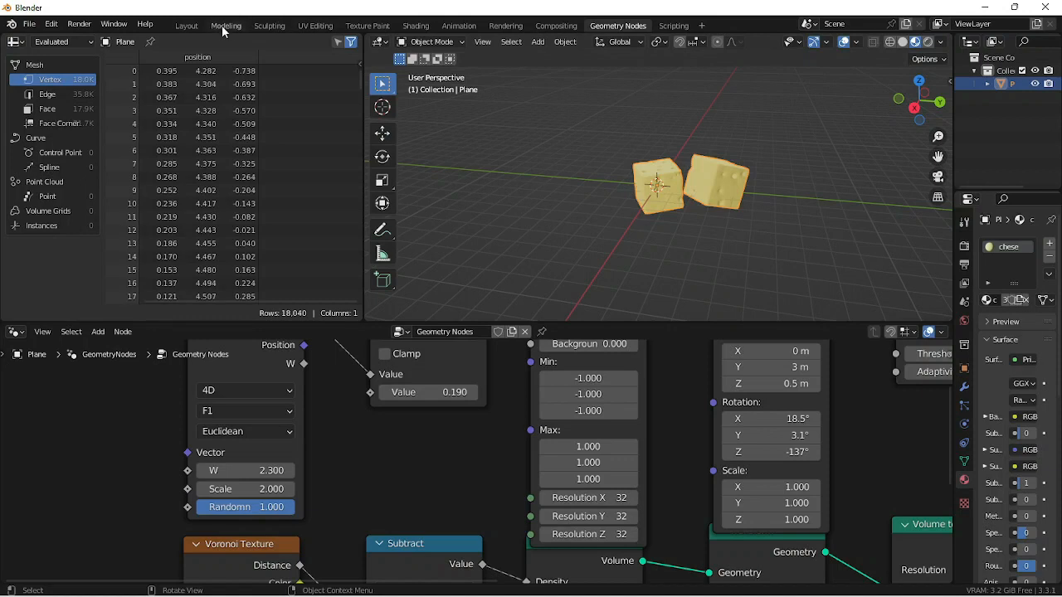
- Switch to the Modeling workspace and add a mesh plane in Object Mode
{"action": "left_click", "coordinate": [223, 26]}
{"action": "middle_click_drag", "start_coordinate": [428, 356], "coordinate": [451, 374]}
{"action": "key", "text": "Tab"}
{"action": "key", "text": "shift+a"}
{"action": "mouse_move", "coordinate": [432, 324]}
{"action": "left_click", "coordinate": [531, 326]}
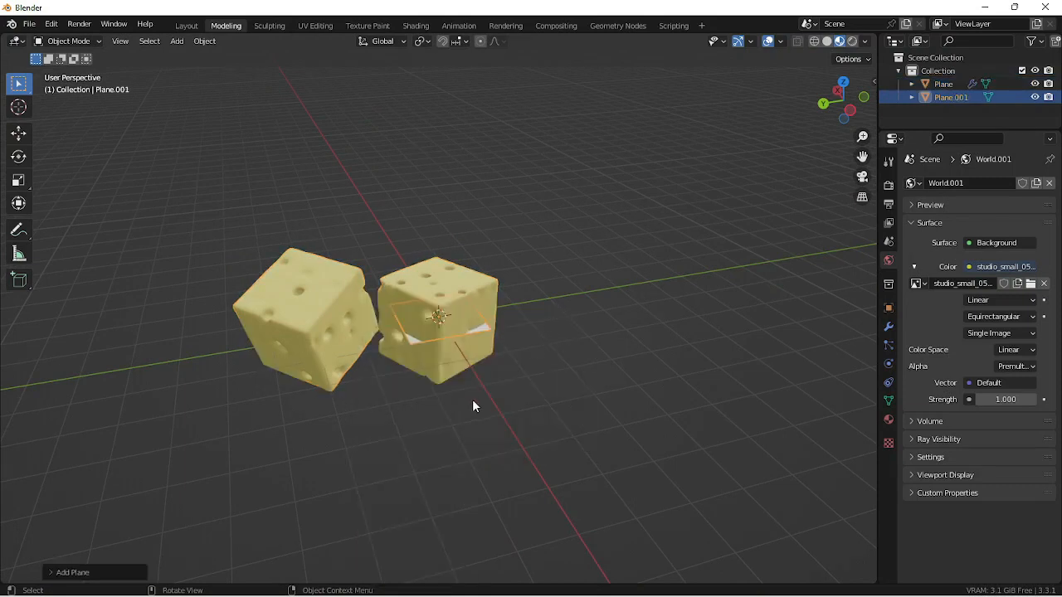
- Enlarge the plane and lower it about 0.96 m along Z to serve as a floor under the cheese cubes
{"action": "key", "text": "s"}
{"action": "left_click", "coordinate": [531, 421]}
{"action": "scroll", "coordinate": [508, 403], "scroll_direction": "down", "scroll_amount": 4}
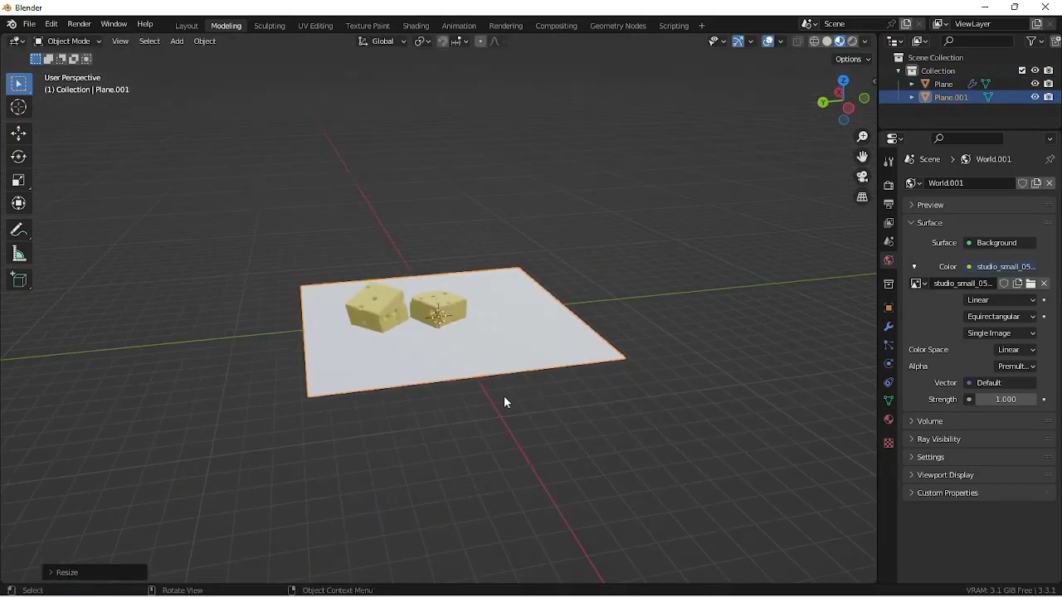
{"action": "key", "text": "g"}
{"action": "key", "text": "z"}
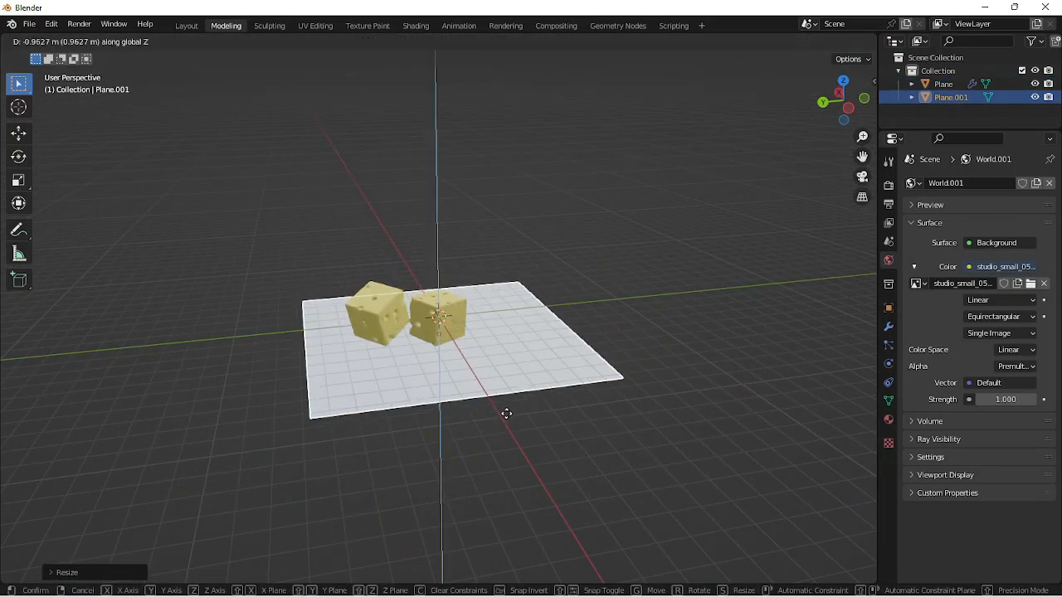
{"action": "left_click", "coordinate": [506, 415]}
{"action": "middle_click_drag", "start_coordinate": [505, 415], "coordinate": [644, 371]}
{"action": "scroll", "coordinate": [482, 340], "scroll_direction": "up", "scroll_amount": 5}
{"action": "key", "text": "shift+space"}
{"action": "key", "text": "g"}
{"action": "scroll", "coordinate": [487, 327], "scroll_direction": "down", "scroll_amount": 3}
- Edit the floor plane and extrude one side edge straight up along Z to form a backdrop wall
{"action": "key", "text": "Tab"}
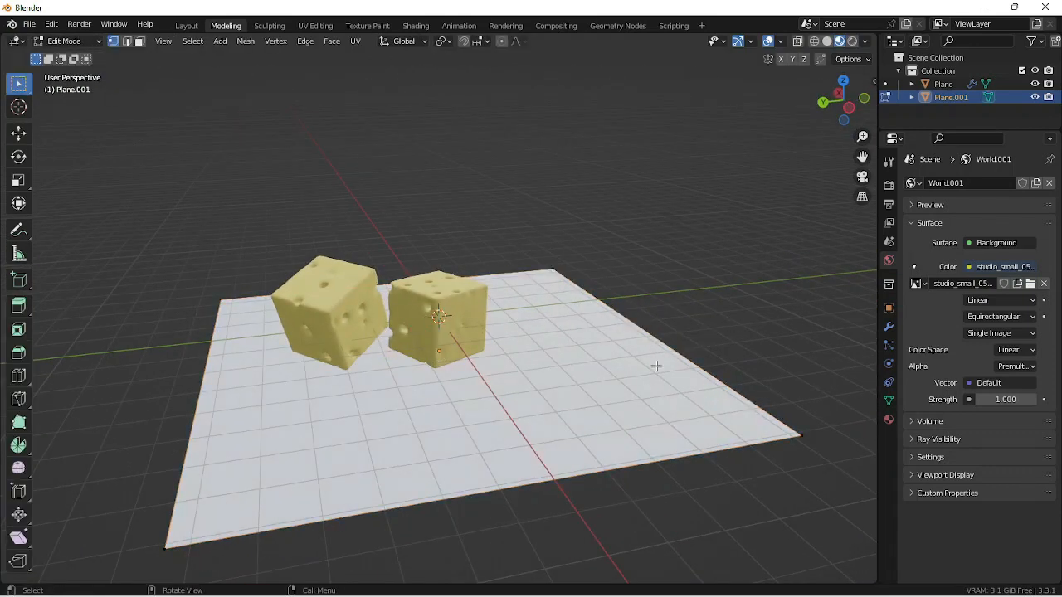
{"action": "key", "text": "2"}
{"action": "left_click_drag", "start_coordinate": [733, 267], "coordinate": [680, 299]}
{"action": "key", "text": "e"}
{"action": "key", "text": "z"}
{"action": "left_click", "coordinate": [678, 88]}
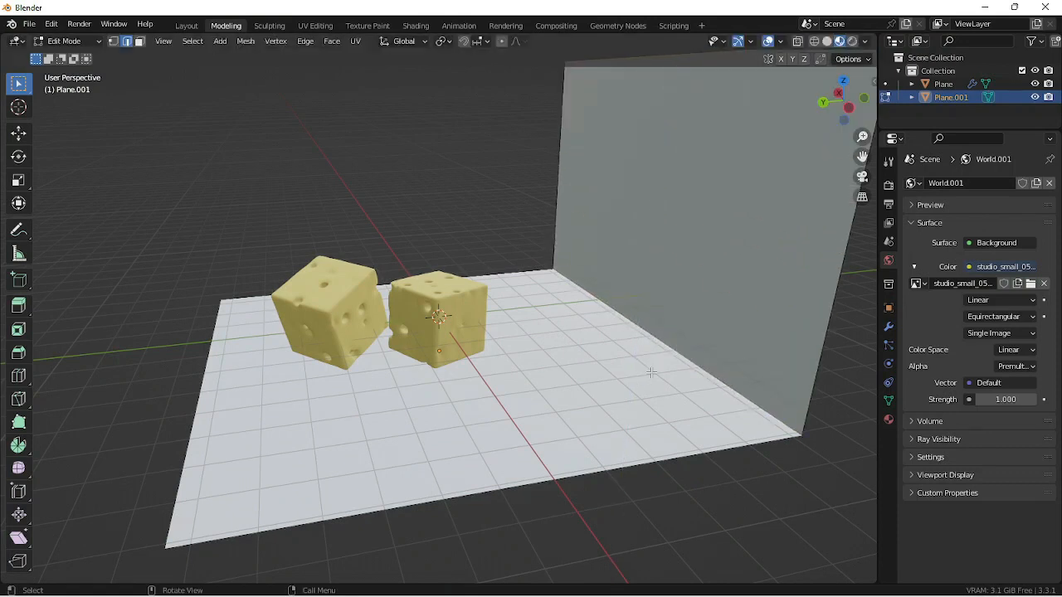
- Bevel the edge between floor and wall with a width of about 0.379 m and 10 segments
{"action": "right_click", "coordinate": [639, 240]}
{"action": "left_click", "coordinate": [641, 252]}
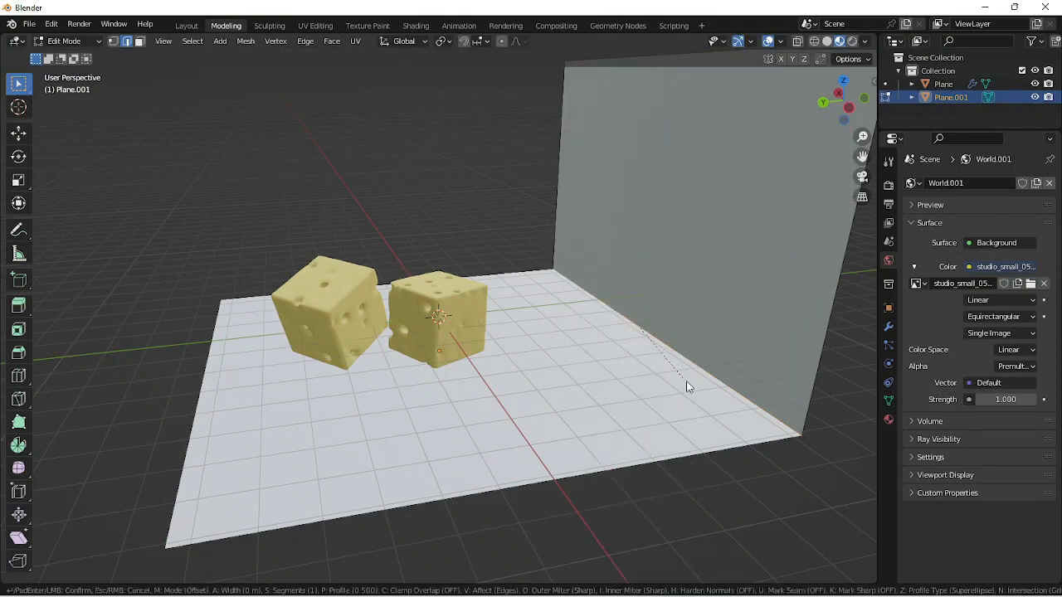
{"action": "left_click", "coordinate": [733, 455]}
{"action": "left_click", "coordinate": [58, 571]}
{"action": "double_click", "coordinate": [155, 381]}
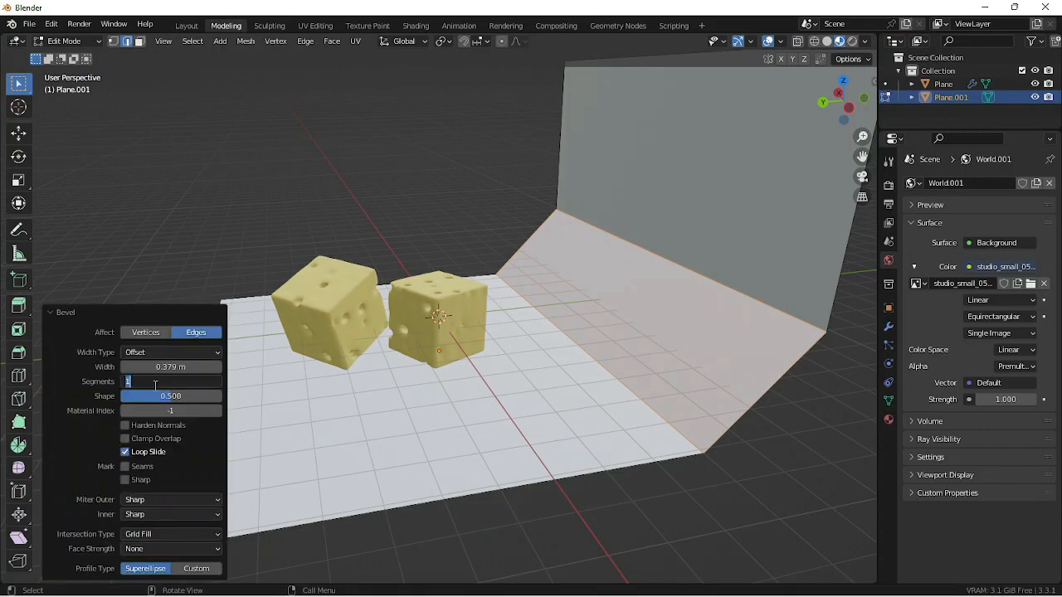
{"action": "type", "text": "10"}
{"action": "key", "text": "Return"}
{"action": "left_click", "coordinate": [572, 330]}
- Return the backdrop to Object Mode and shade it smooth
{"action": "key", "text": "Tab"}
{"action": "right_click", "coordinate": [572, 331]}
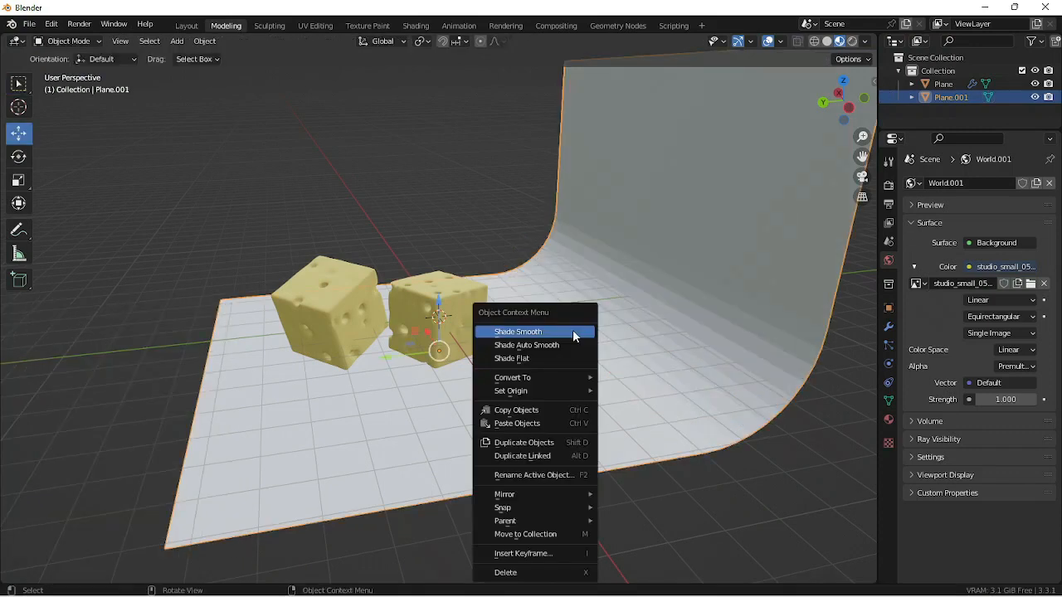
{"action": "left_click", "coordinate": [574, 333]}
- Scale the backdrop along X by a factor of about 2.95
{"action": "scroll", "coordinate": [572, 336], "scroll_direction": "down", "scroll_amount": 4}
{"action": "middle_click_drag", "start_coordinate": [455, 357], "coordinate": [569, 383]}
{"action": "key", "text": "s"}
{"action": "key", "text": "x"}
{"action": "left_click", "coordinate": [757, 365]}
{"action": "middle_click_drag", "start_coordinate": [498, 379], "coordinate": [369, 338]}
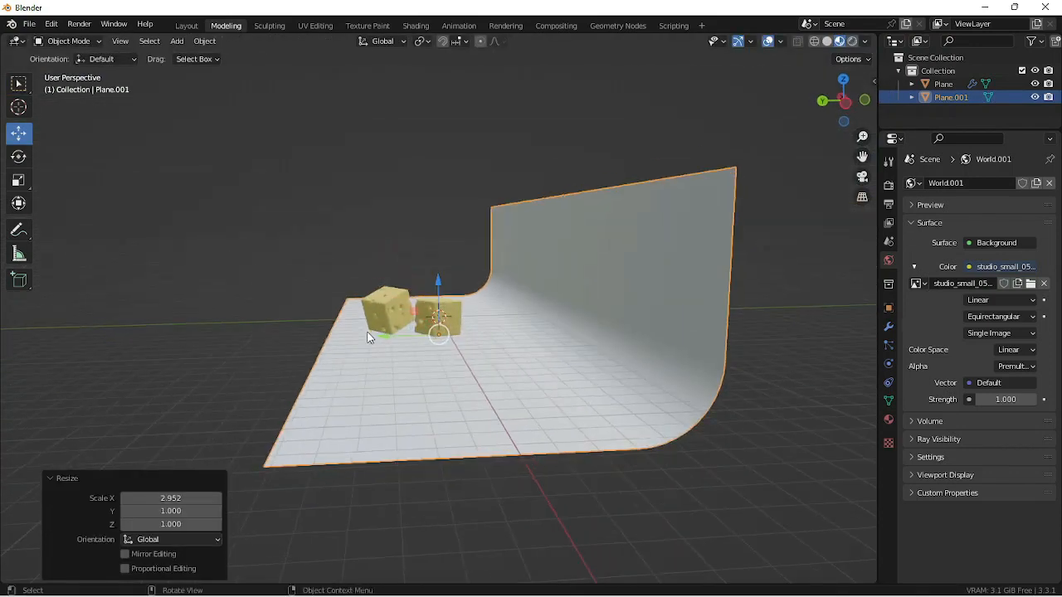
- Stretch the backdrop taller along Z, and scale it by about 1.04 along X and 2.2 along Y
{"action": "key", "text": "s"}
{"action": "key", "text": "z"}
{"action": "left_click", "coordinate": [348, 221]}
{"action": "key", "text": "s"}
{"action": "key", "text": "x"}
{"action": "left_click", "coordinate": [381, 279]}
{"action": "key", "text": "s"}
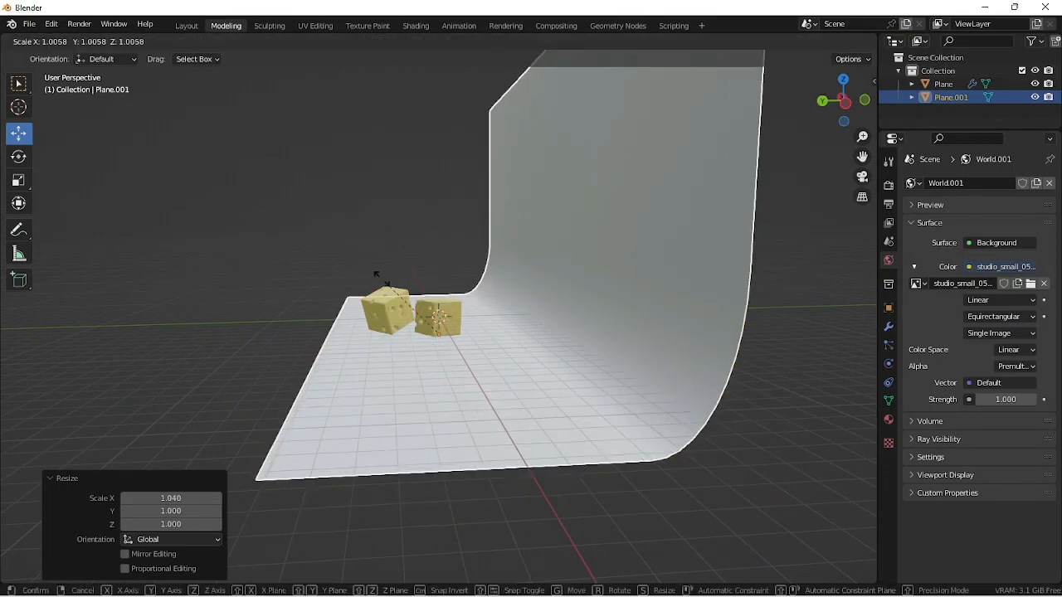
{"action": "key", "text": "y"}
{"action": "left_click", "coordinate": [292, 280]}
- Add a camera to the scene, with the view turned to face the cheese cubes and backdrop
{"action": "middle_click_drag", "start_coordinate": [292, 282], "coordinate": [518, 434]}
{"action": "scroll", "coordinate": [498, 414], "scroll_direction": "up", "scroll_amount": 3}
{"action": "key", "text": "shift+a"}
{"action": "mouse_move", "coordinate": [498, 331]}
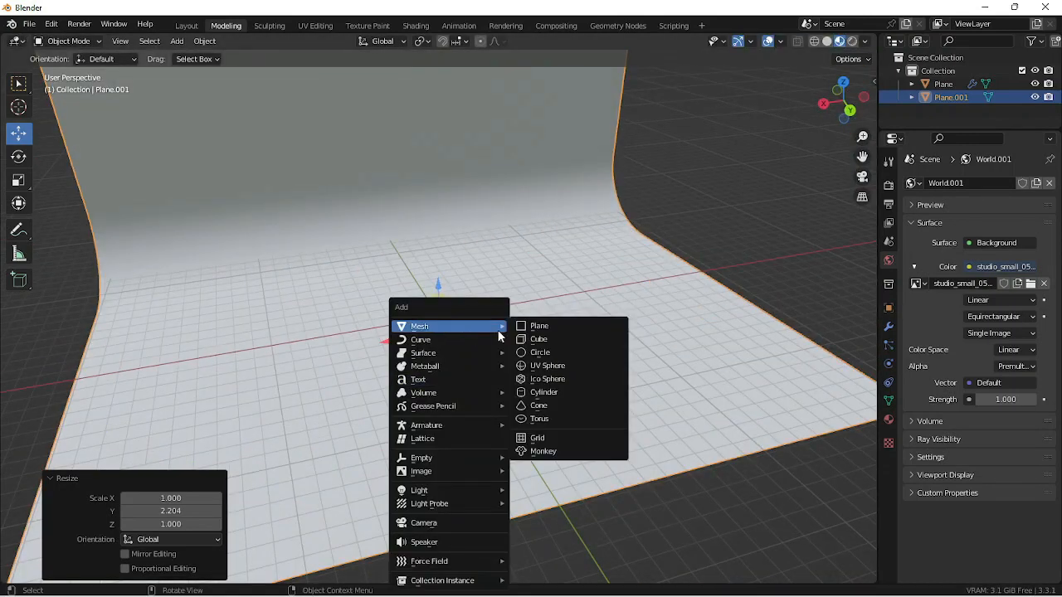
{"action": "left_click", "coordinate": [443, 521]}
{"action": "scroll", "coordinate": [431, 432], "scroll_direction": "up", "scroll_amount": 5}
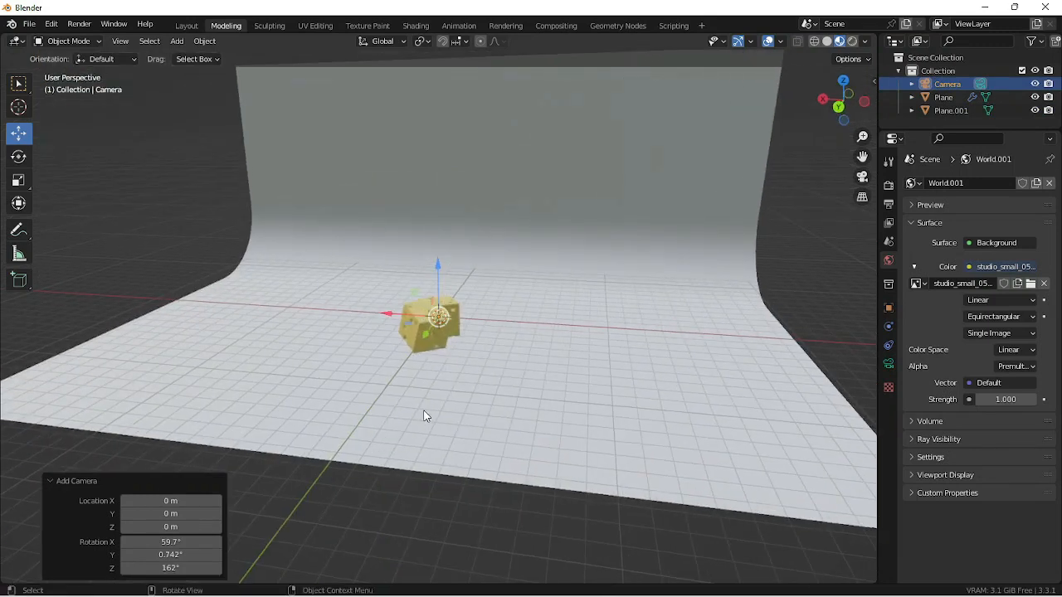
{"action": "middle_click_drag", "start_coordinate": [445, 361], "coordinate": [441, 355]}
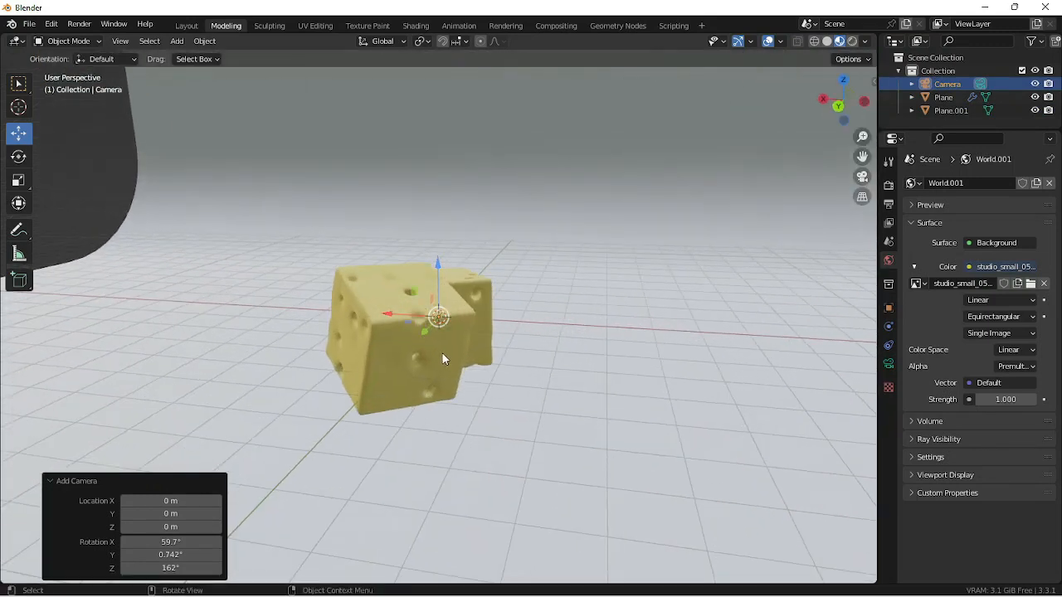
- Look through the new camera and lock the camera to the view
{"action": "left_click", "coordinate": [863, 177]}
{"action": "key", "text": "n"}
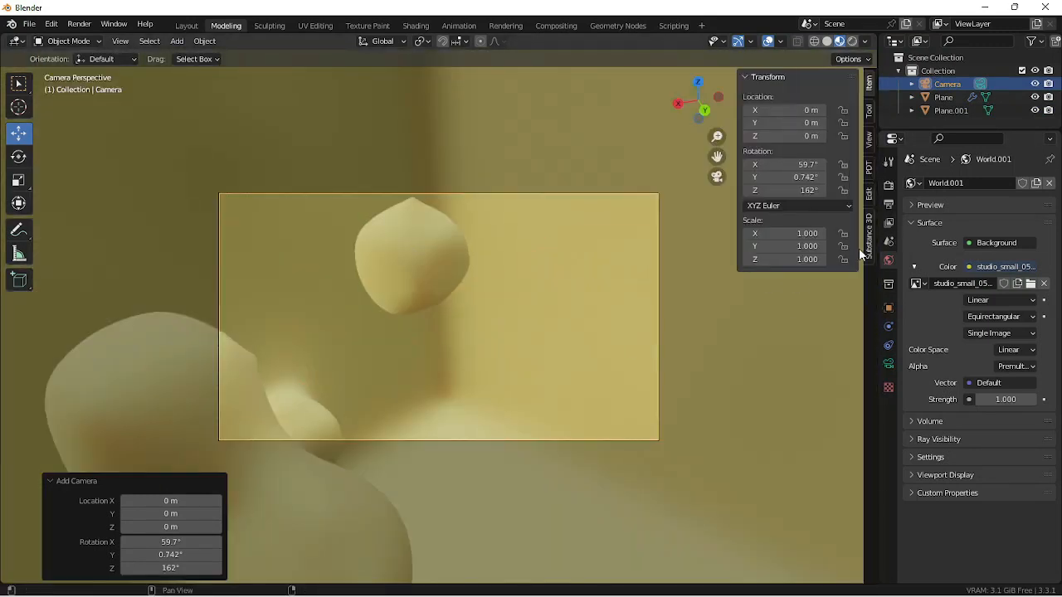
{"action": "left_click", "coordinate": [868, 140]}
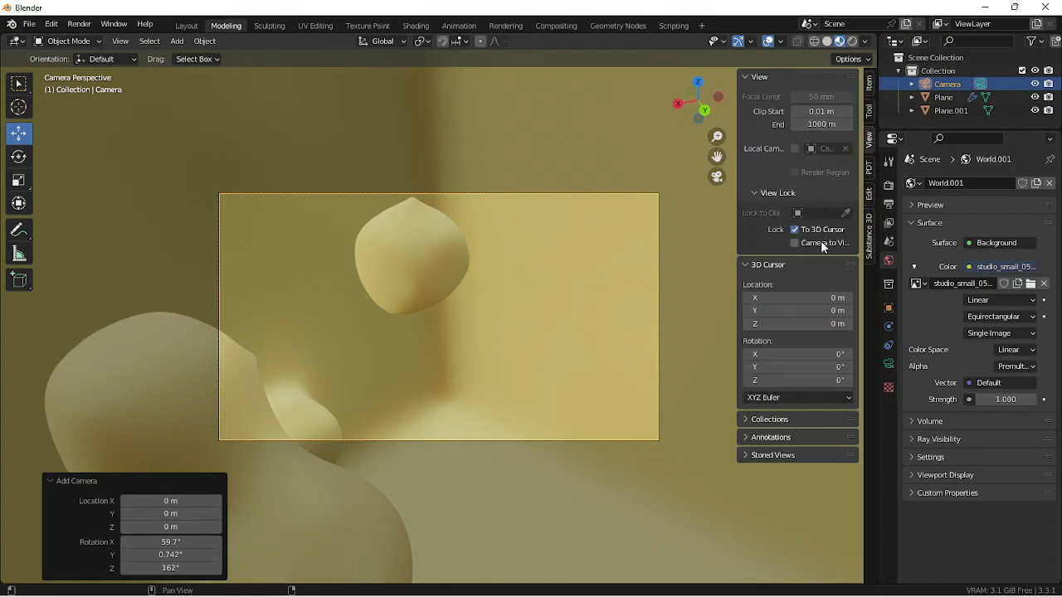
- Pull the locked camera back from the cheese cubes and frame both of them in the shot
{"action": "scroll", "coordinate": [479, 284], "scroll_direction": "down", "scroll_amount": 10}
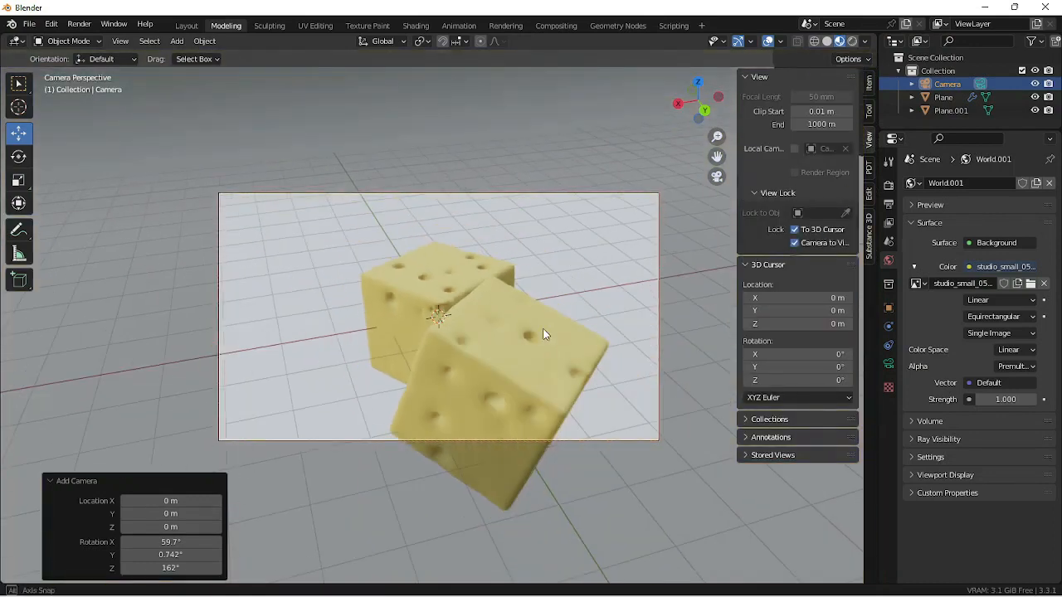
{"action": "middle_click_drag", "start_coordinate": [550, 319], "coordinate": [624, 321]}
{"action": "middle_click_drag", "start_coordinate": [551, 330], "coordinate": [502, 348]}
- Rotate the curved backdrop -90° about the global Z axis
{"action": "middle_click_drag", "start_coordinate": [643, 294], "coordinate": [525, 304]}
{"action": "scroll", "coordinate": [525, 303], "scroll_direction": "down", "scroll_amount": 8}
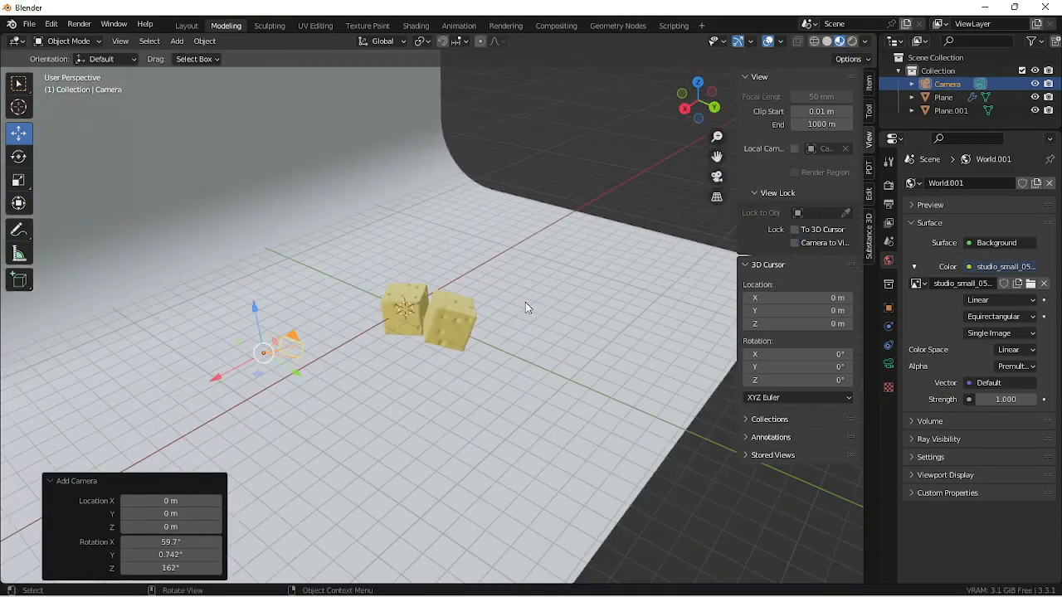
{"action": "left_click", "coordinate": [507, 344]}
{"action": "middle_click_drag", "start_coordinate": [507, 344], "coordinate": [418, 373]}
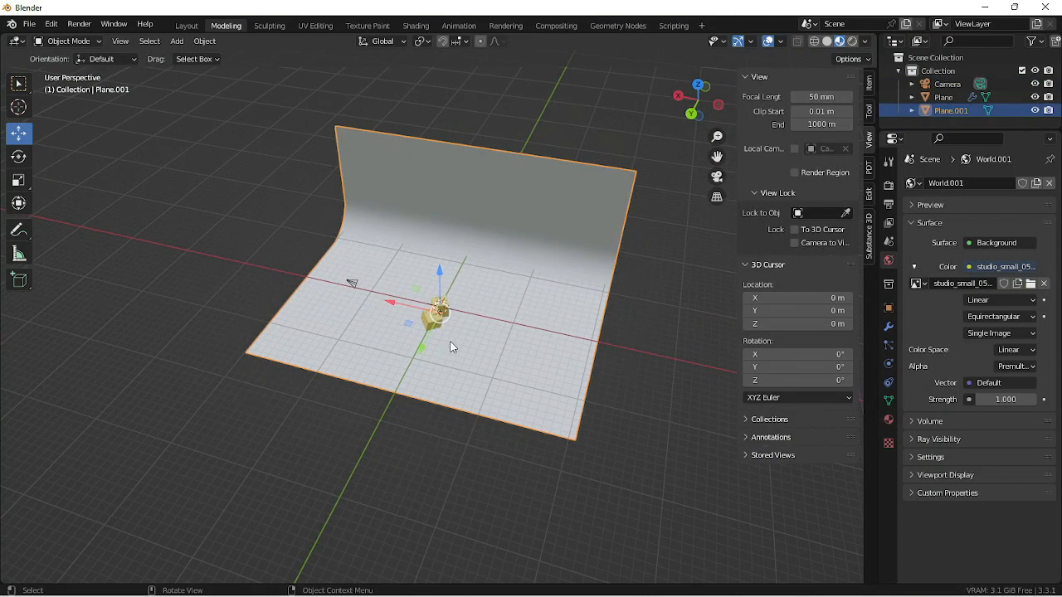
{"action": "type", "text": "rz90"}
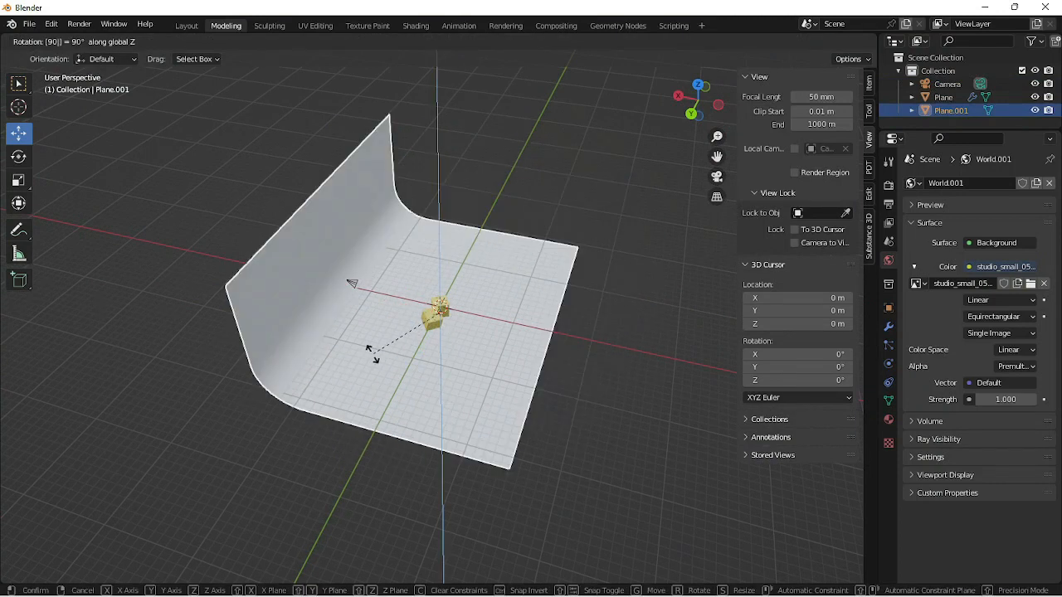
{"action": "key", "text": "Return"}
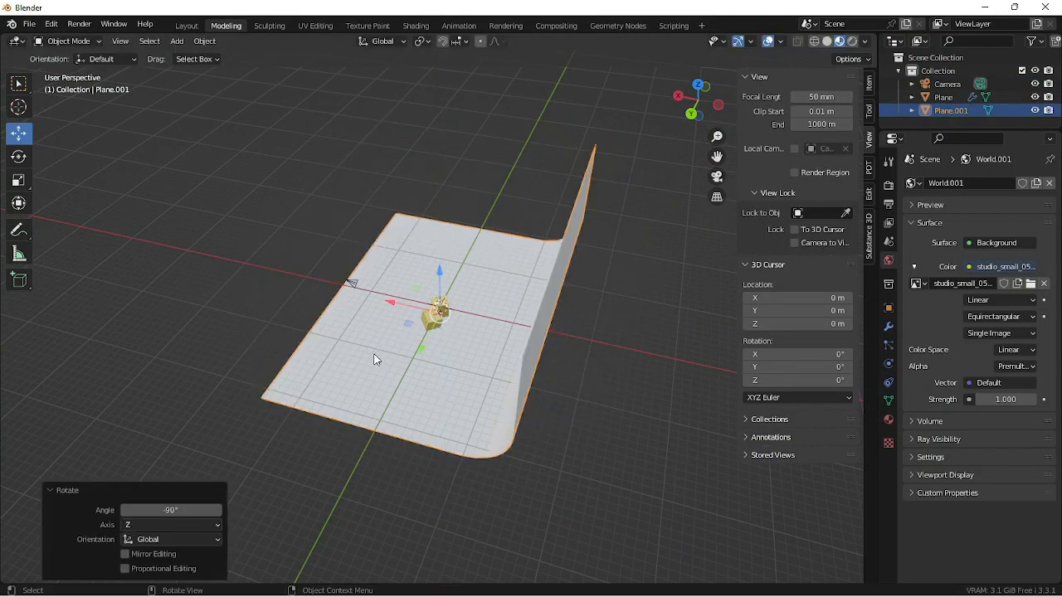
- Reposition the camera to frame both cheese cubes from the front, with the backdrop behind them
{"action": "middle_click_drag", "start_coordinate": [374, 356], "coordinate": [516, 260]}
{"action": "scroll", "coordinate": [467, 371], "scroll_direction": "up", "scroll_amount": 4}
{"action": "left_click", "coordinate": [468, 365]}
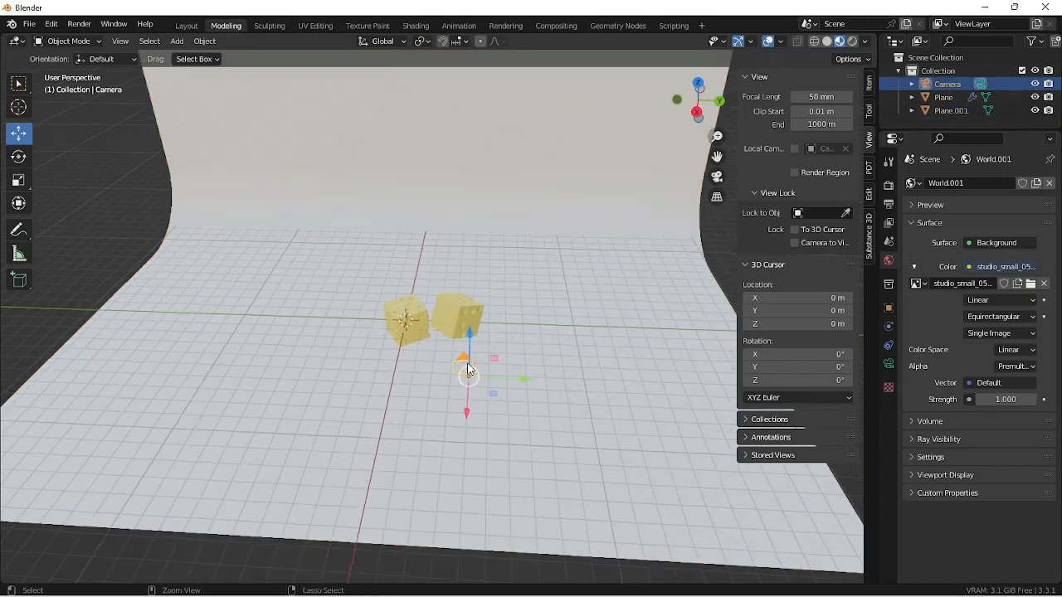
{"action": "key", "text": "KP_0"}
{"action": "middle_click_drag", "start_coordinate": [471, 354], "coordinate": [478, 344]}
{"action": "scroll", "coordinate": [478, 343], "scroll_direction": "down", "scroll_amount": 3}
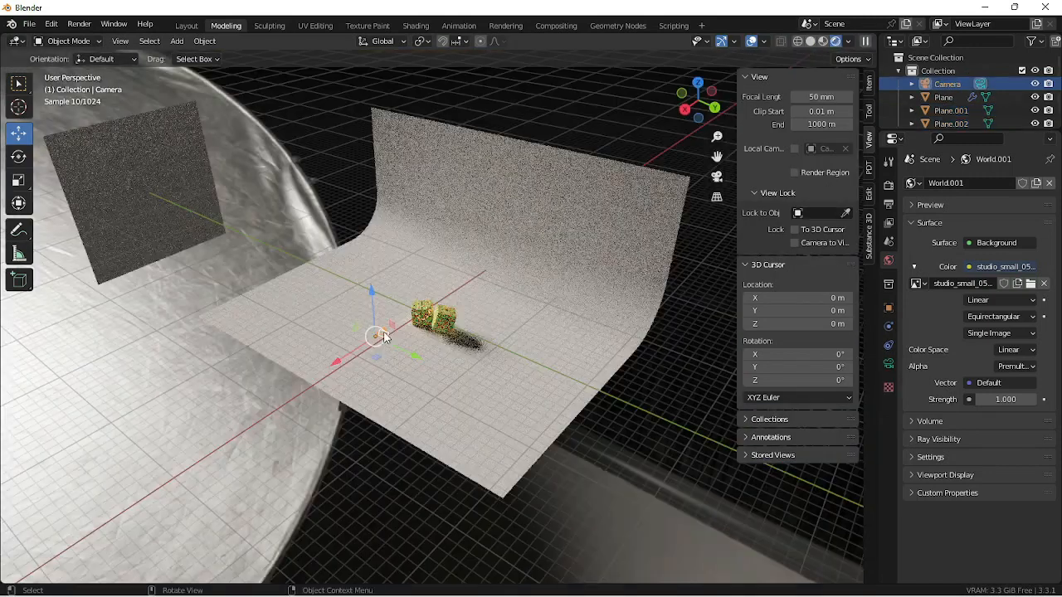
{"action": "key", "text": "KP_0"}
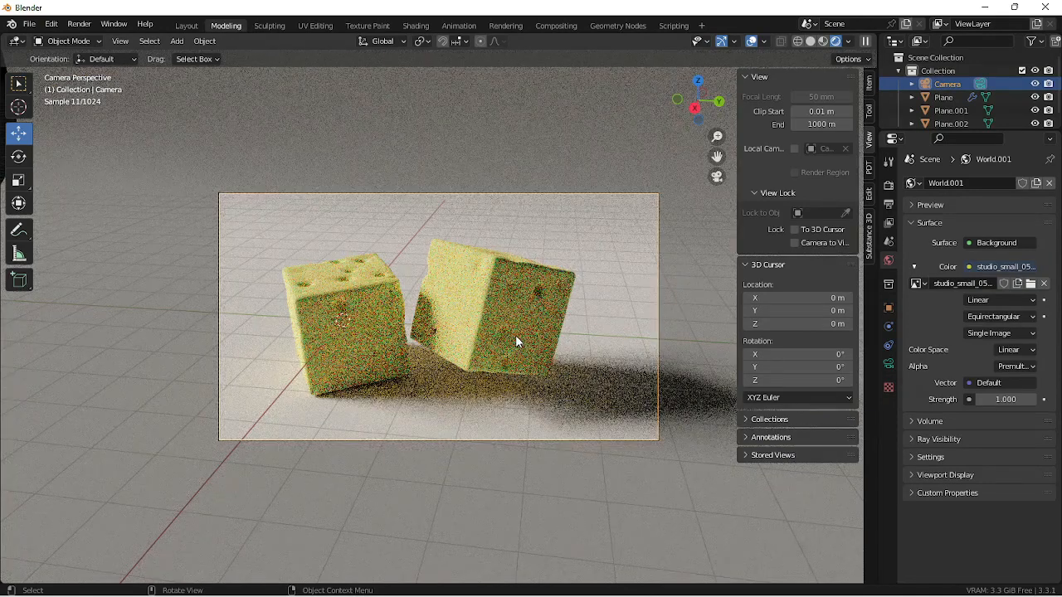
- Pause the viewport rendering and set the final render's Cycles max samples to 1000
{"action": "left_click", "coordinate": [865, 41]}
{"action": "left_click", "coordinate": [888, 204]}
{"action": "left_click", "coordinate": [888, 184]}
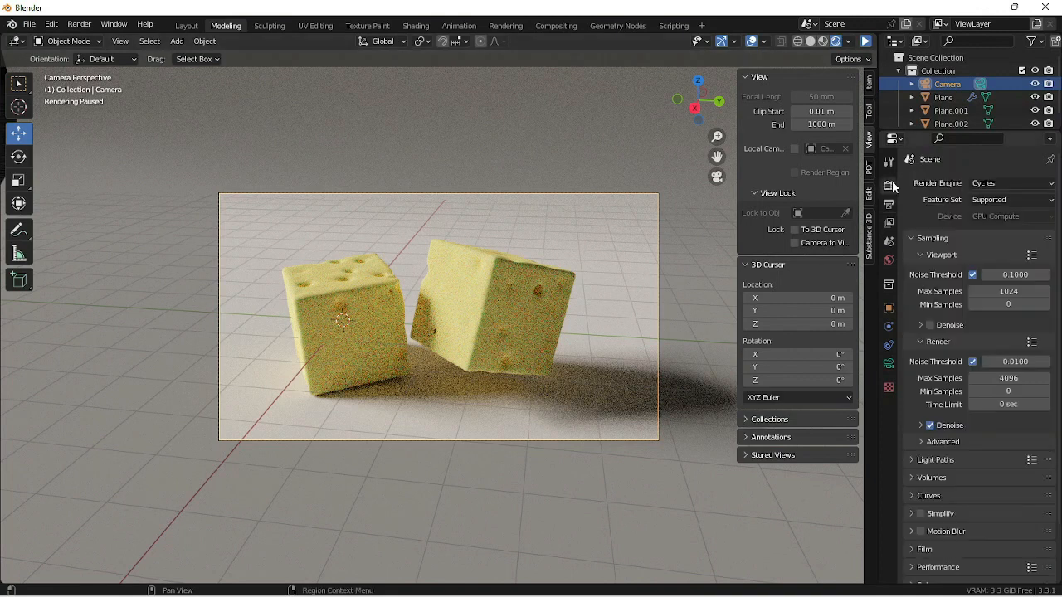
{"action": "left_click", "coordinate": [1015, 377]}
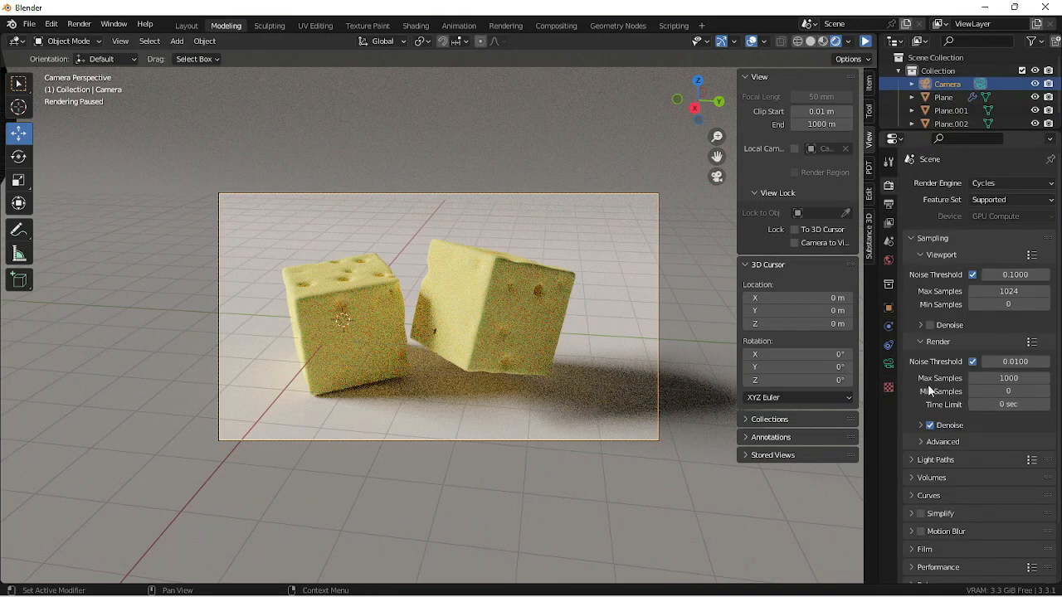
- Render the camera view as a still image and fit the whole result in view
{"action": "left_click", "coordinate": [84, 28]}
{"action": "left_click", "coordinate": [108, 39]}
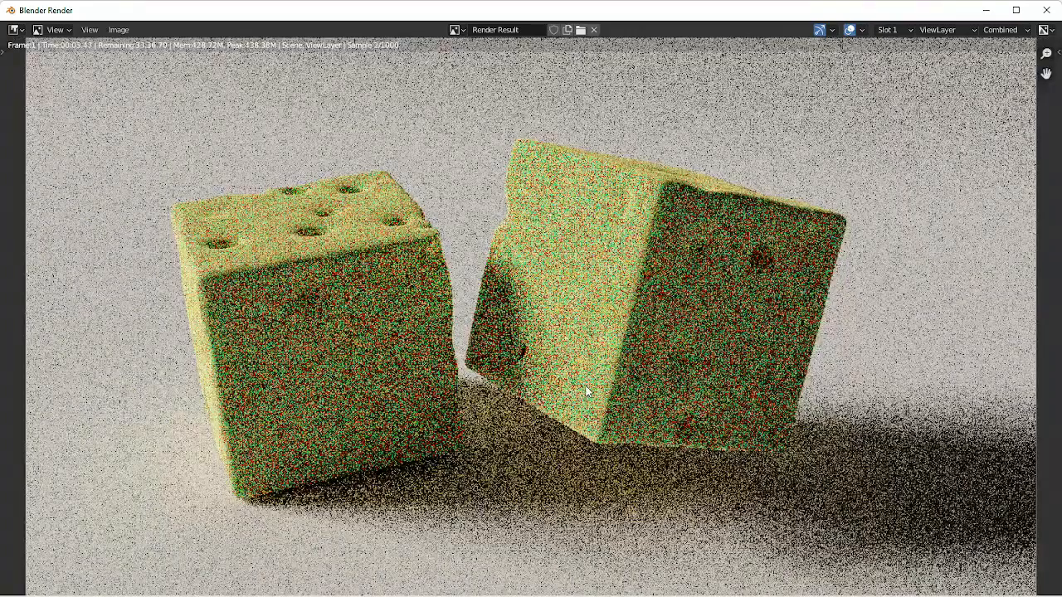
{"action": "scroll", "coordinate": [586, 392], "scroll_direction": "down", "scroll_amount": 1}
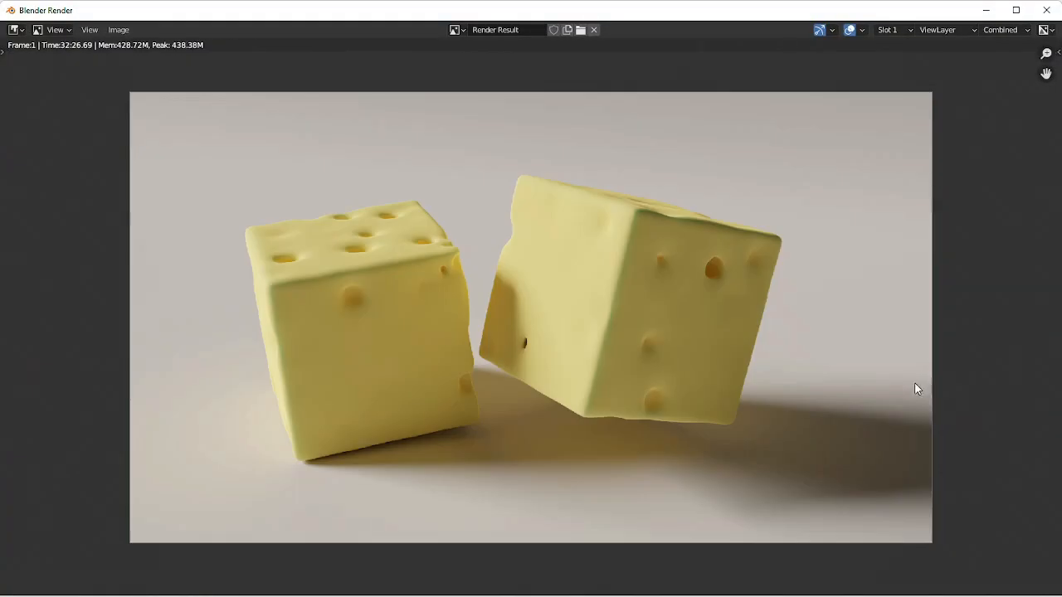